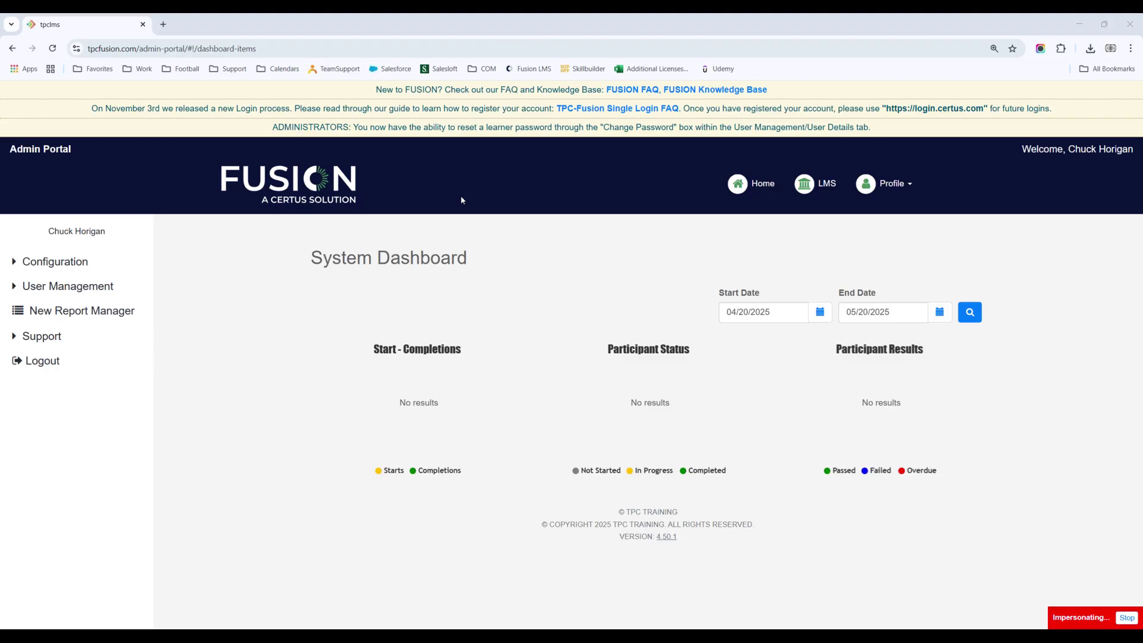
# Step: Hide Chrome's bookmarks bar using its right-click menu
pyautogui.rightClick(977, 75)
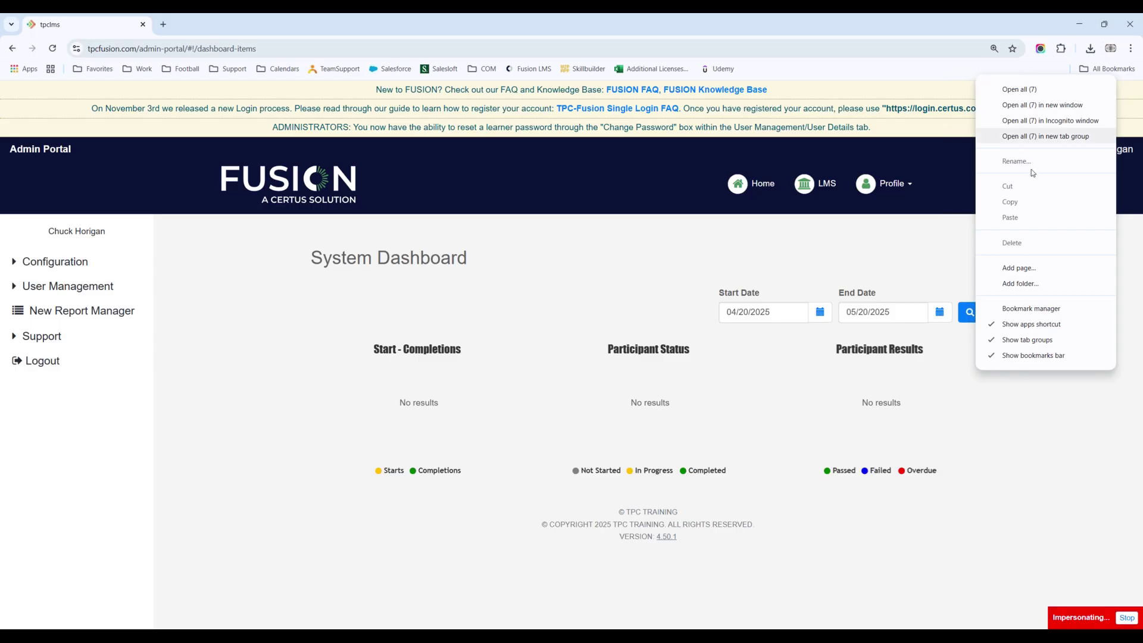
pyautogui.click(1053, 359)
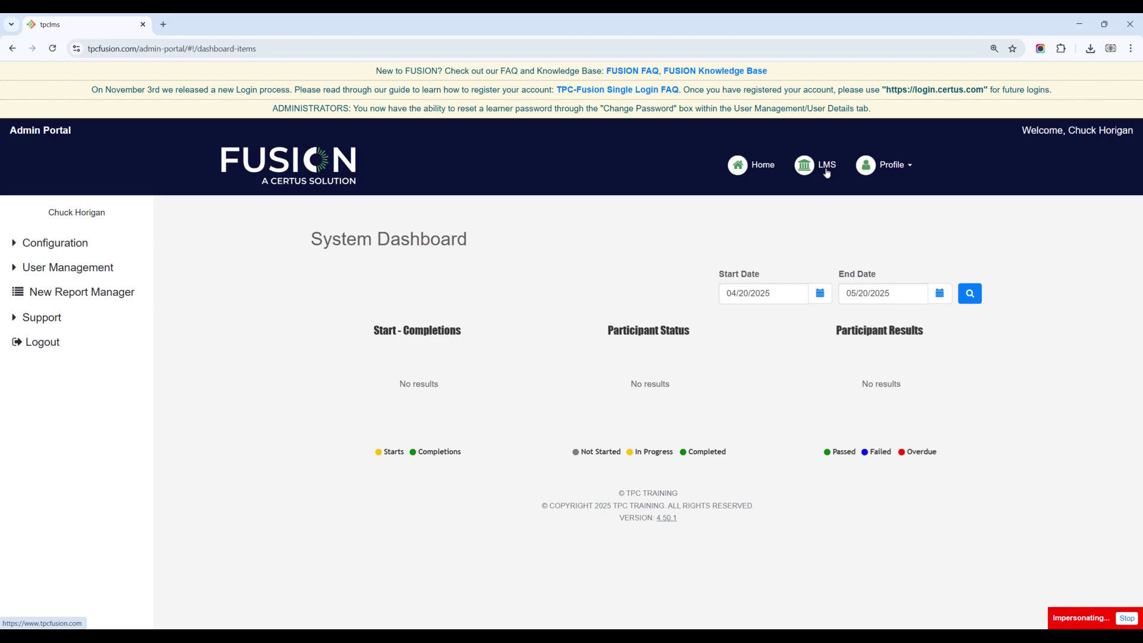
pyautogui.click(826, 172)
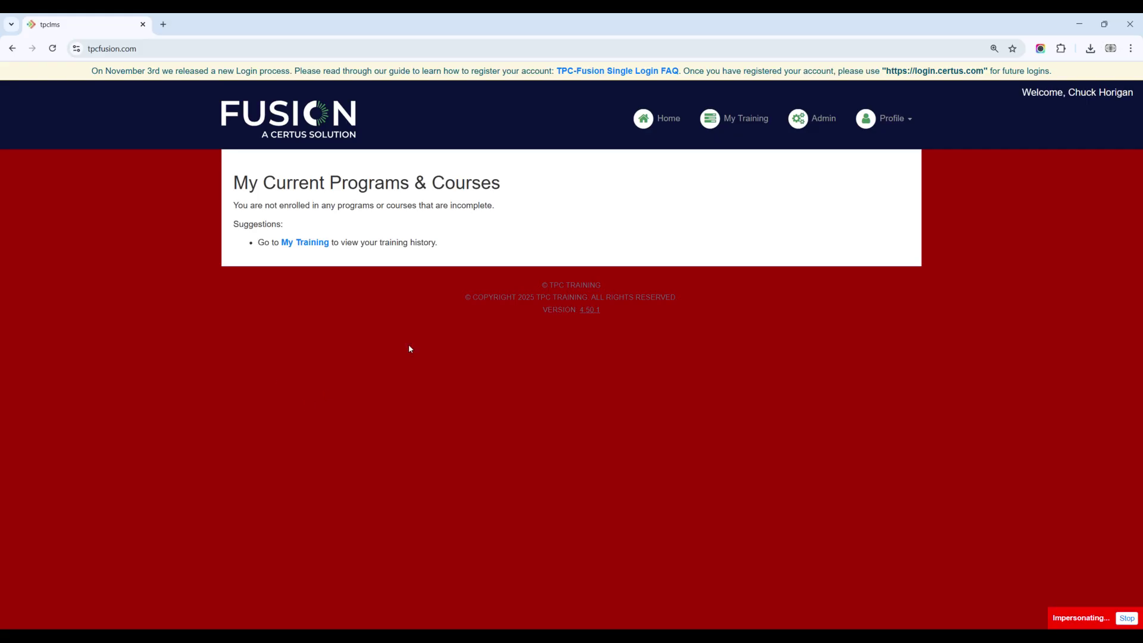
pyautogui.moveTo(239, 206); pyautogui.dragTo(493, 209)
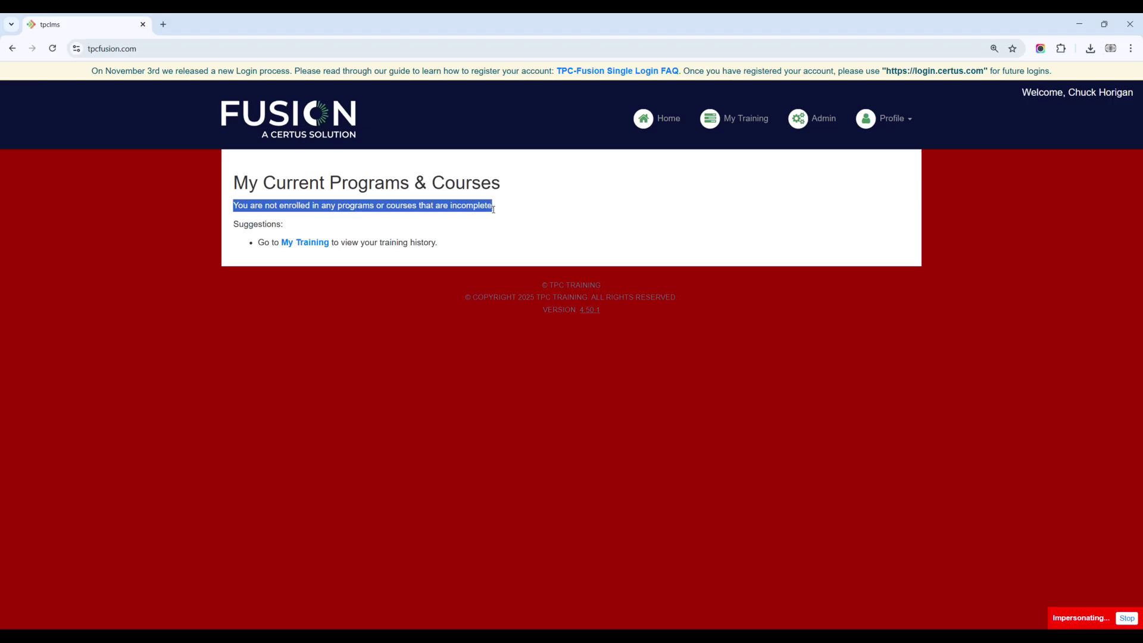
pyautogui.click(506, 215)
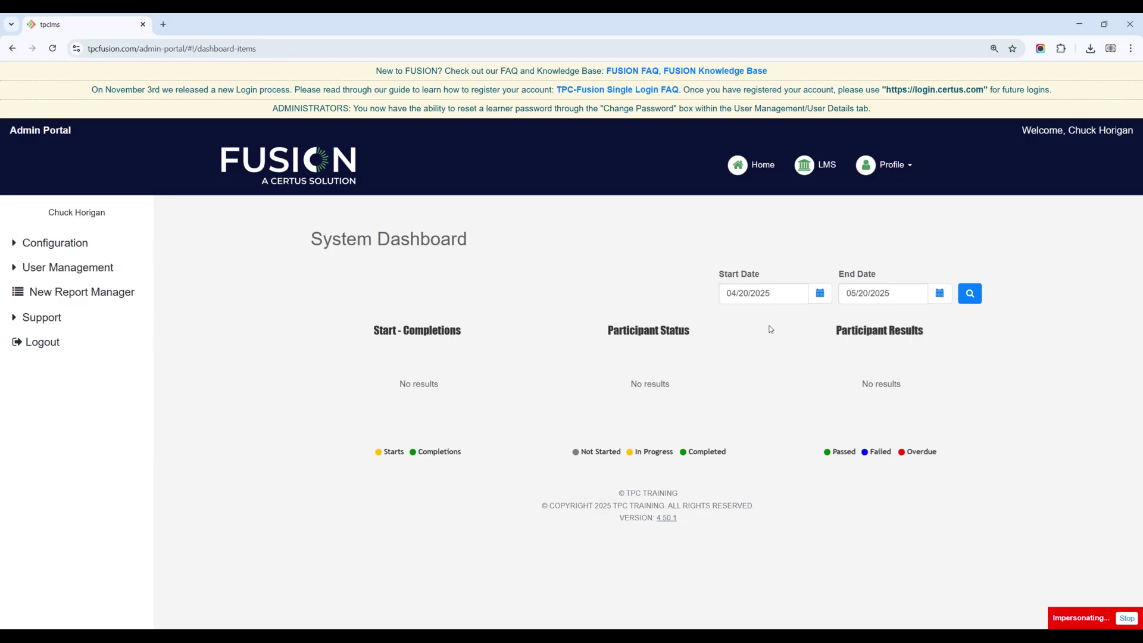
# Step: Expand User Management in the sidebar and open the Users list
pyautogui.click(57, 249)
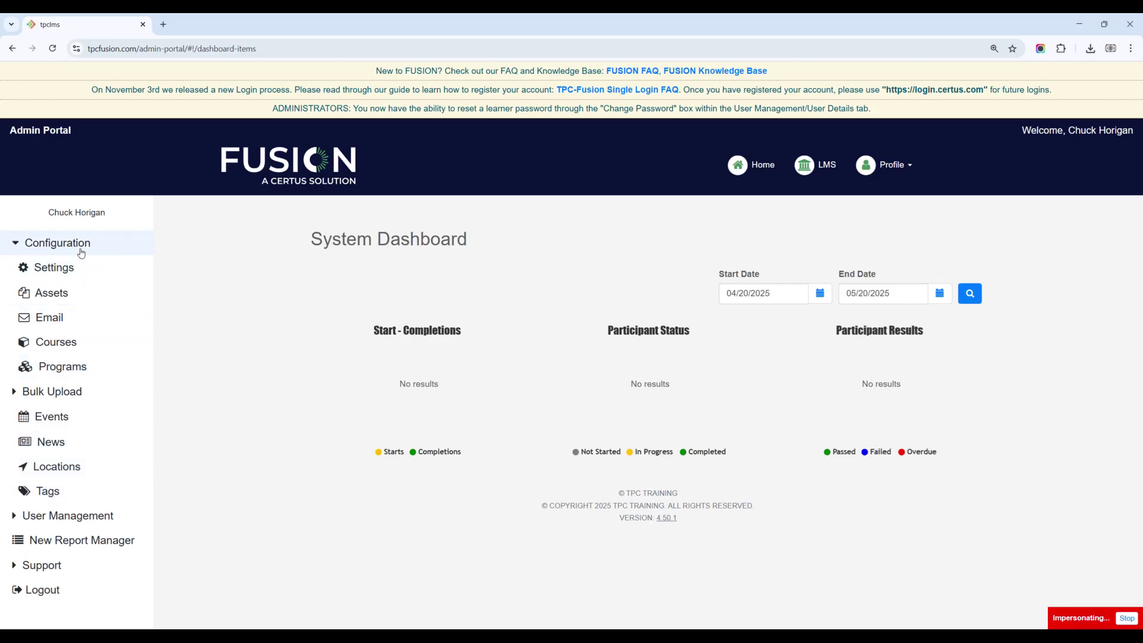
pyautogui.click(82, 251)
pyautogui.click(98, 269)
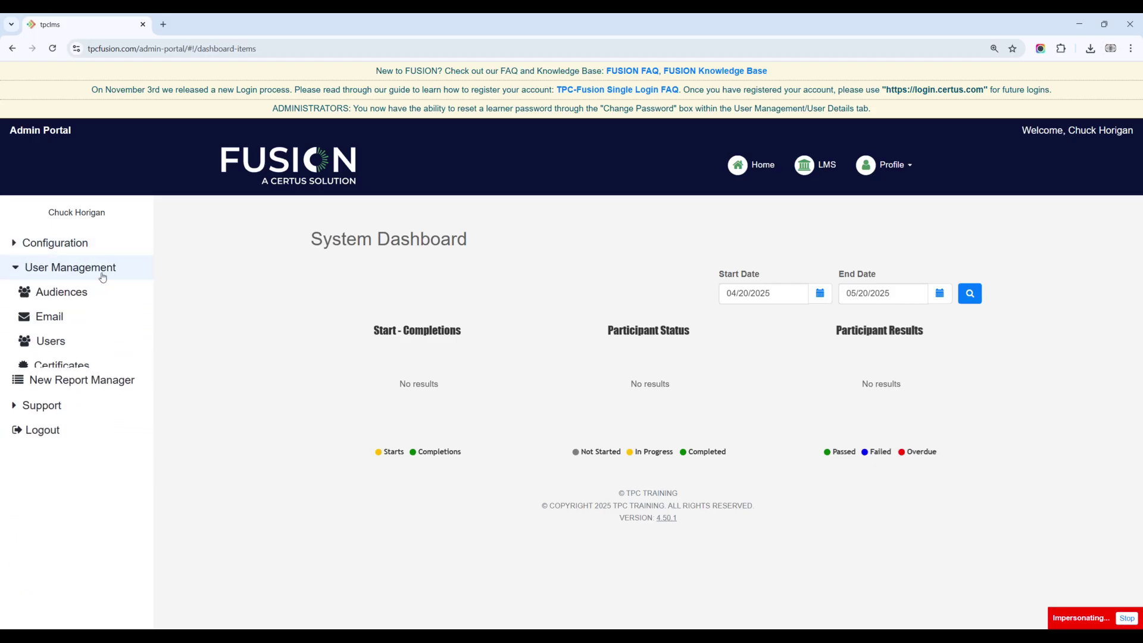
pyautogui.click(100, 271)
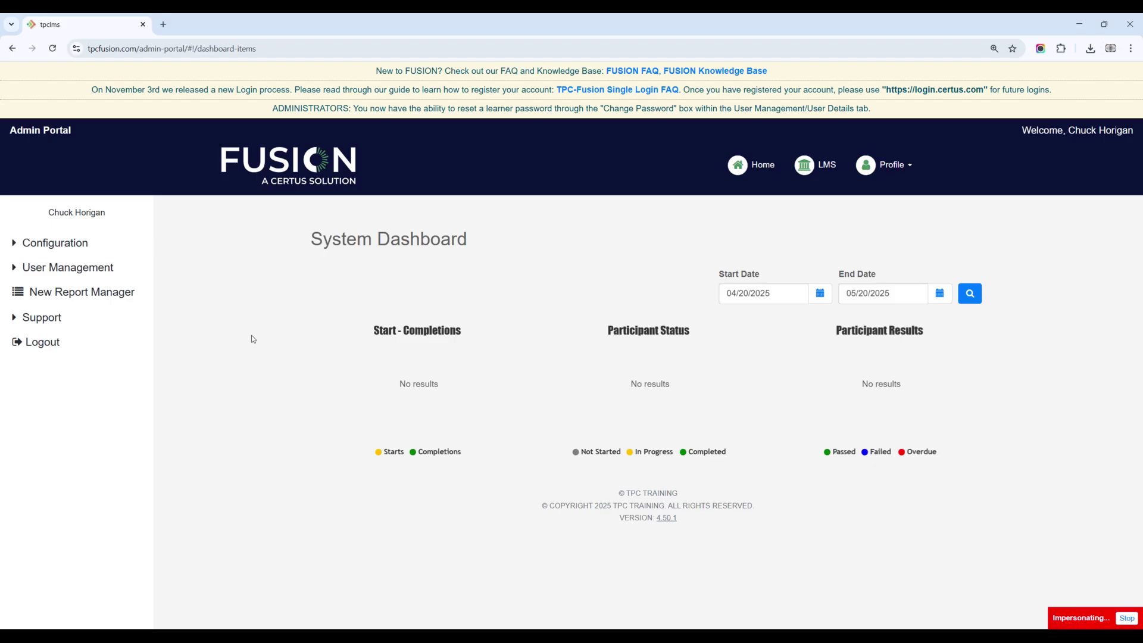
pyautogui.click(68, 271)
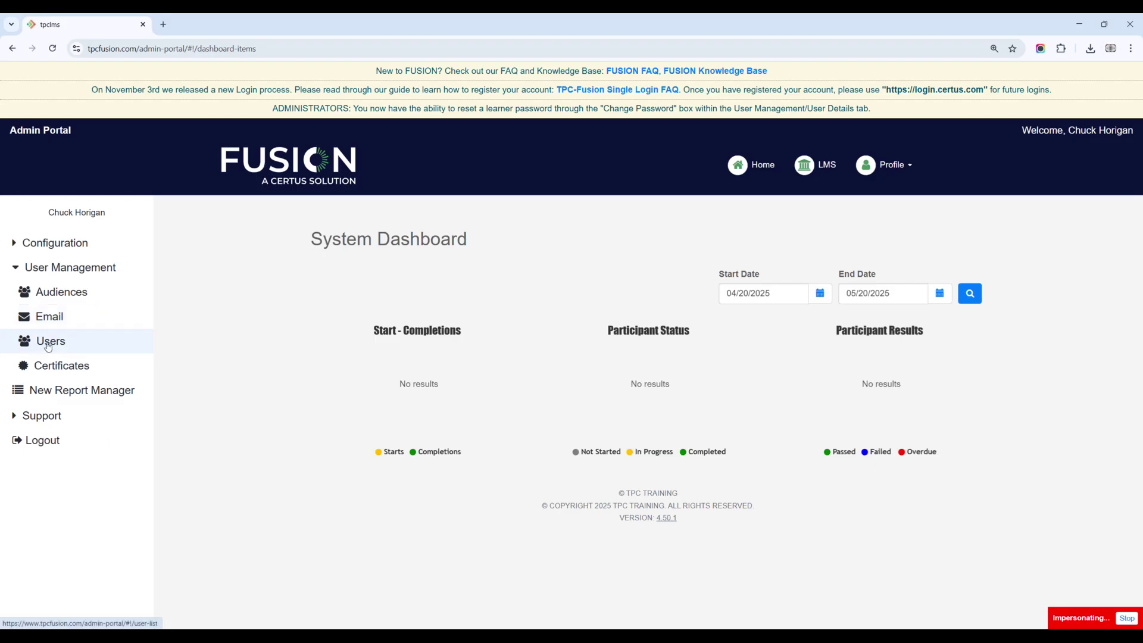
pyautogui.click(53, 341)
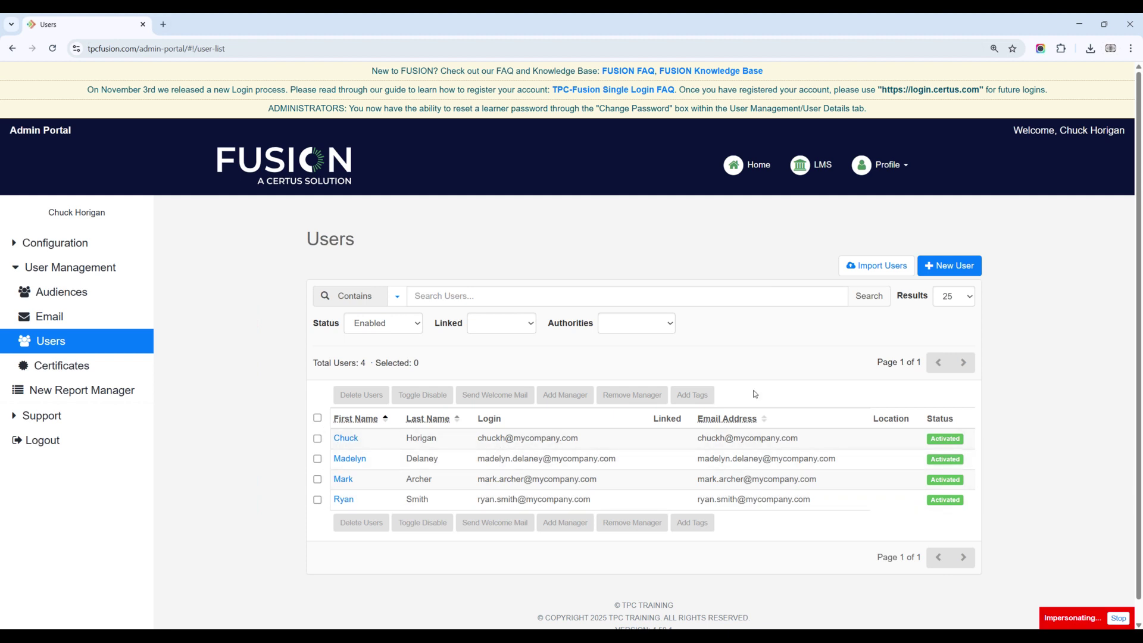
# Step: Check the results-per-page choices, leaving the setting unchanged
pyautogui.click(960, 302)
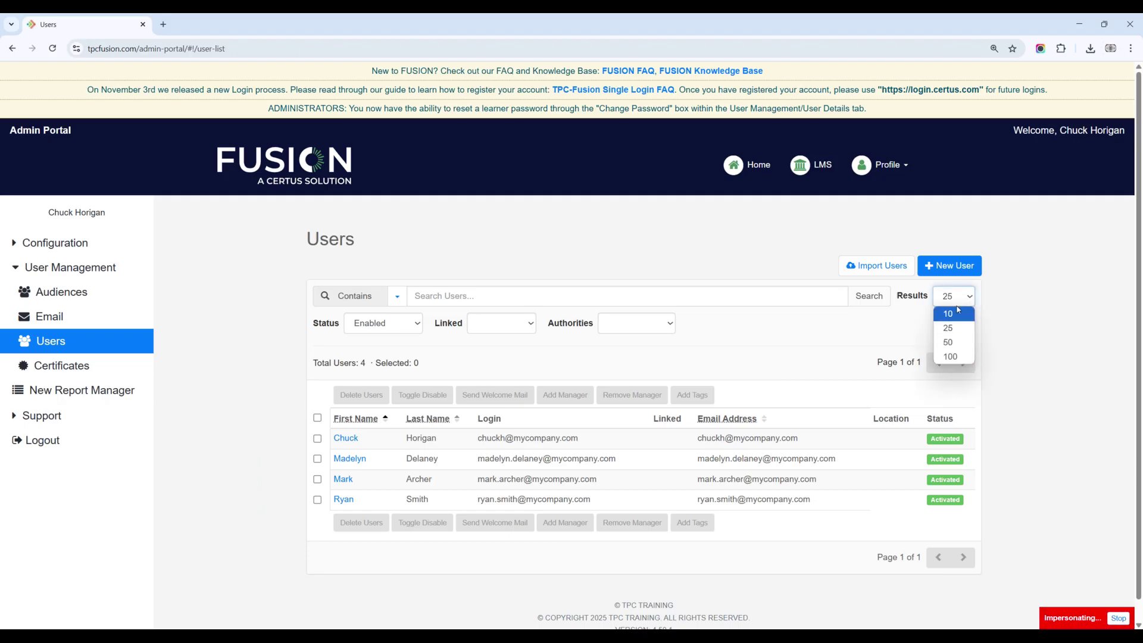
pyautogui.click(267, 378)
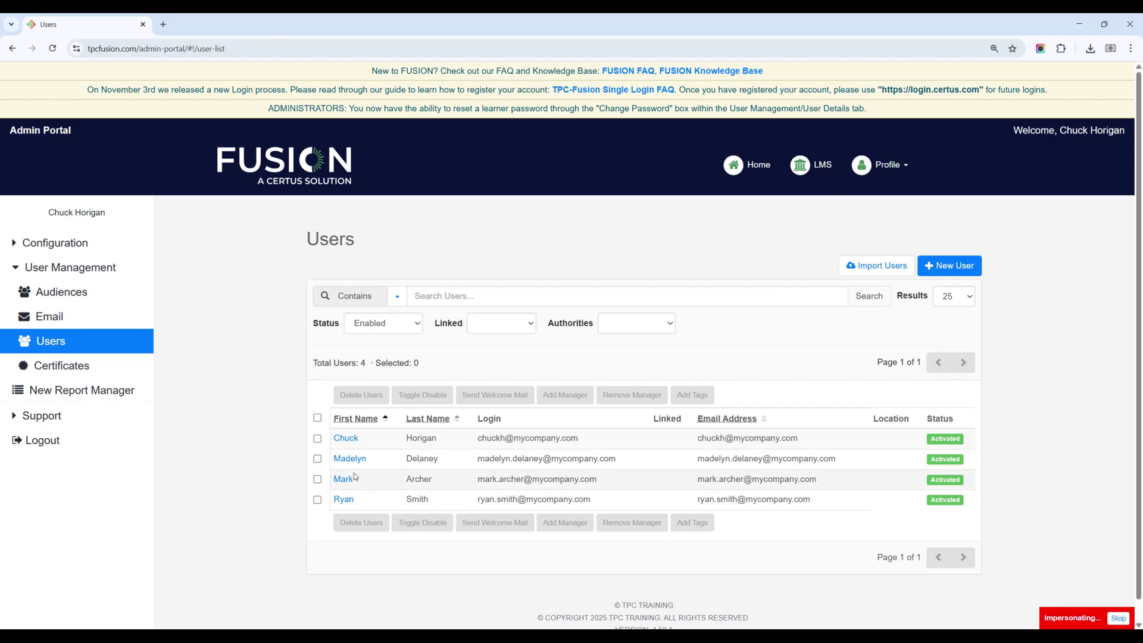
# Step: Disable the third-row user with Toggle Disable and confirm the change
pyautogui.click(317, 480)
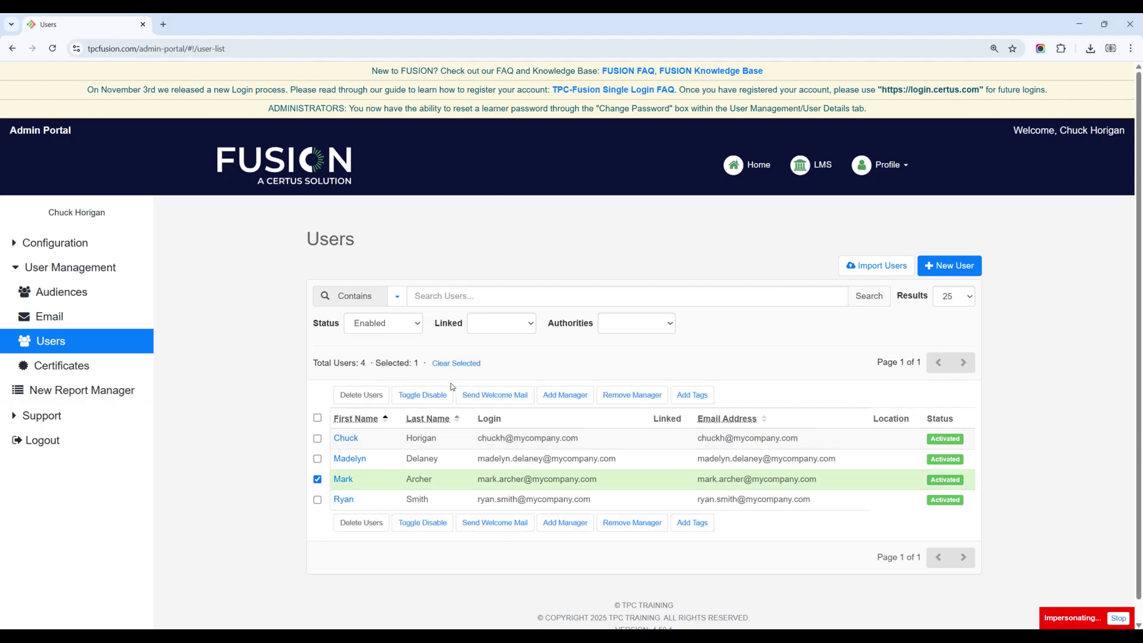
pyautogui.click(420, 394)
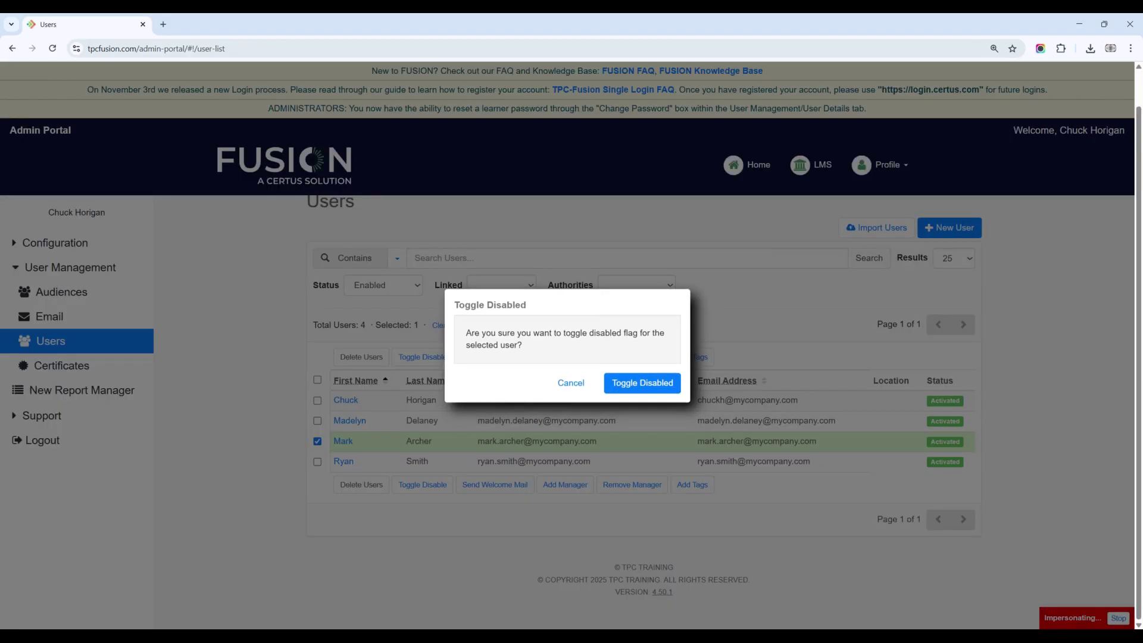
pyautogui.click(646, 384)
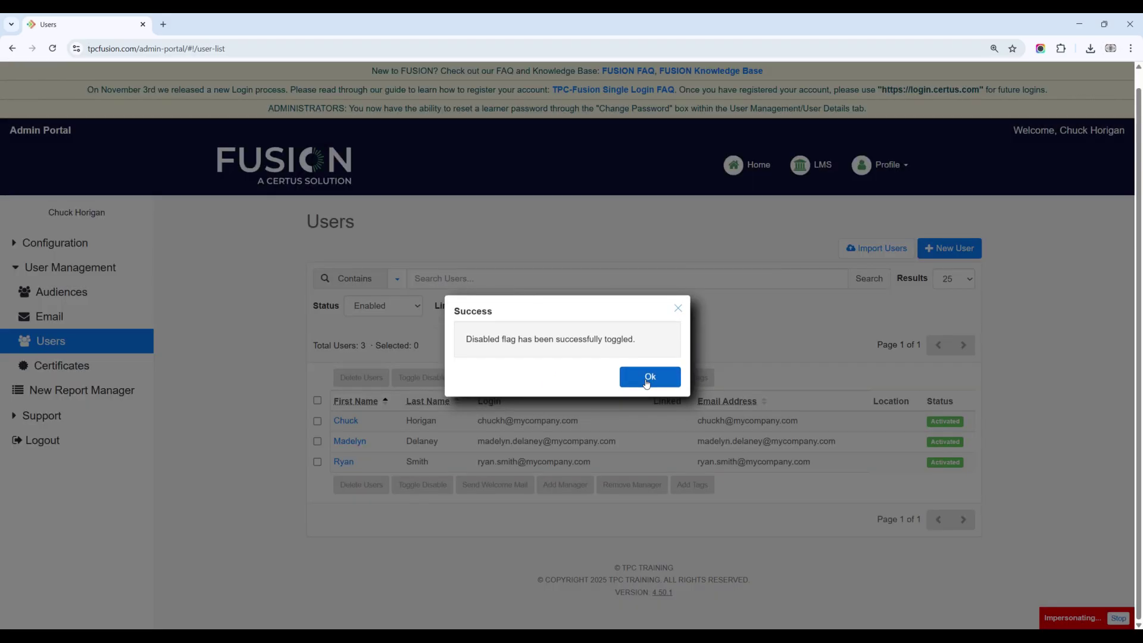
pyautogui.click(648, 379)
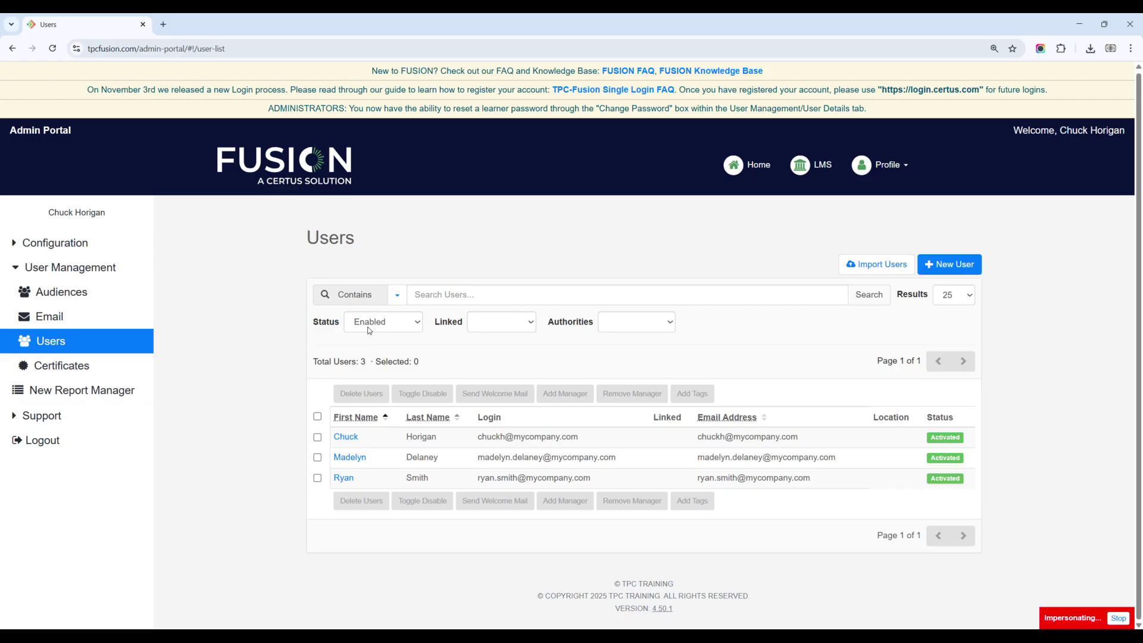
# Step: Switch the Users list Status filter from Enabled to All
pyautogui.click(371, 326)
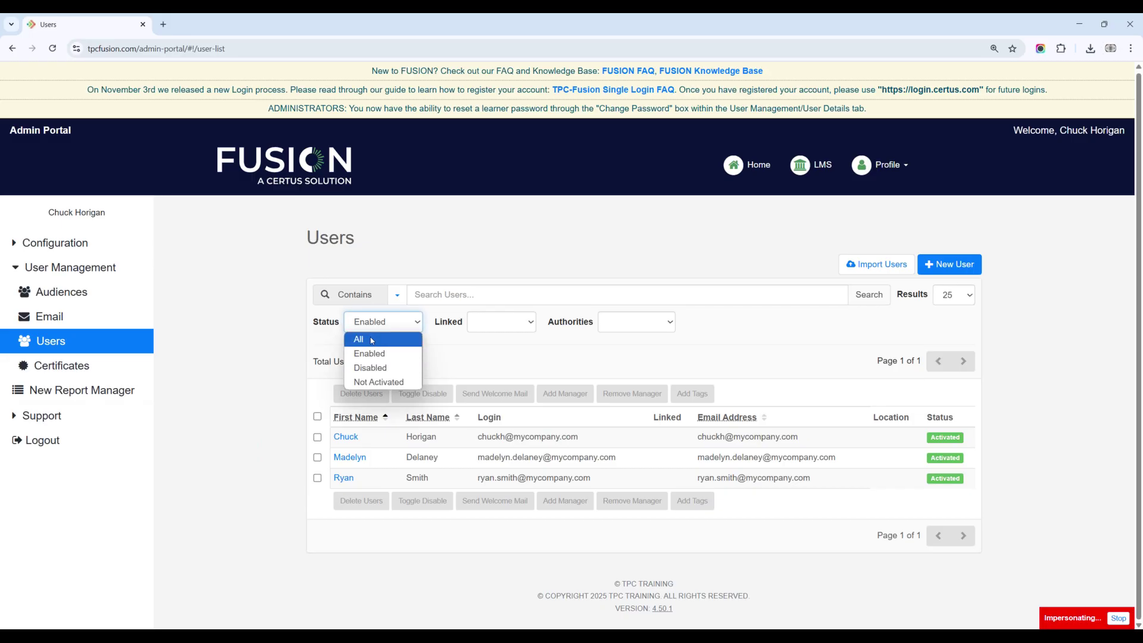
pyautogui.click(370, 339)
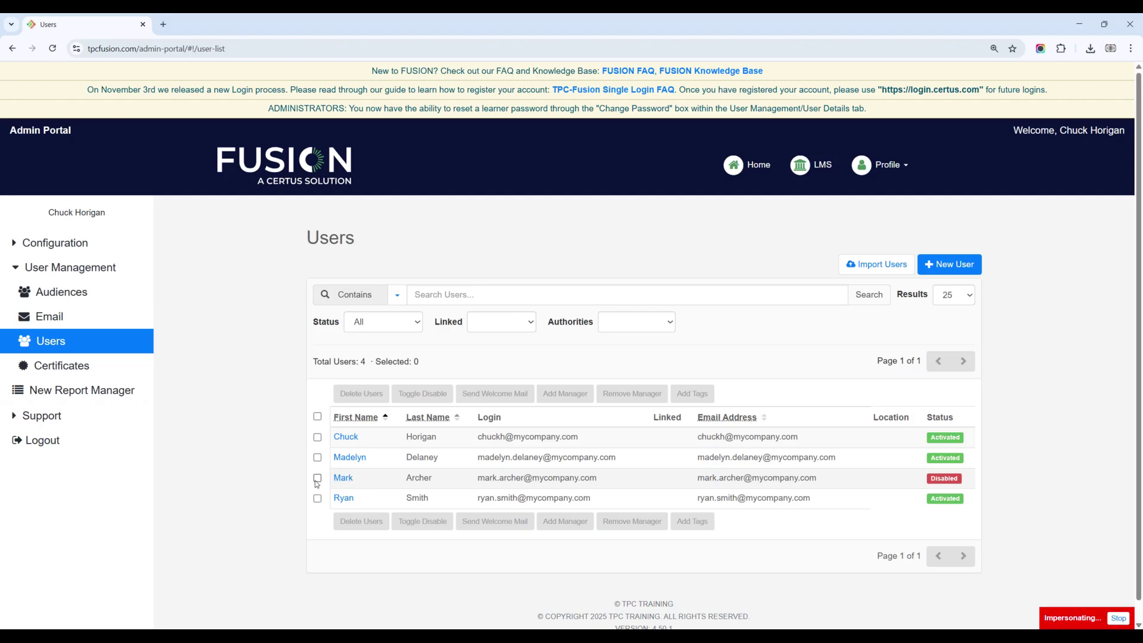
# Step: Re-enable the disabled third-row user, then go to the Import Users page
pyautogui.click(317, 478)
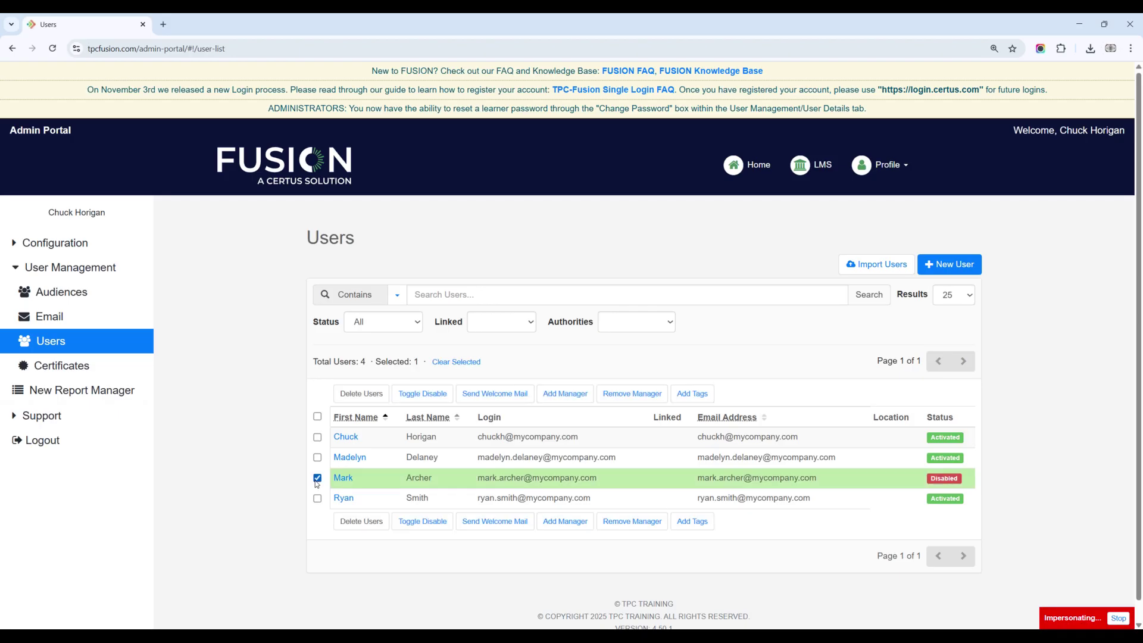
pyautogui.click(424, 396)
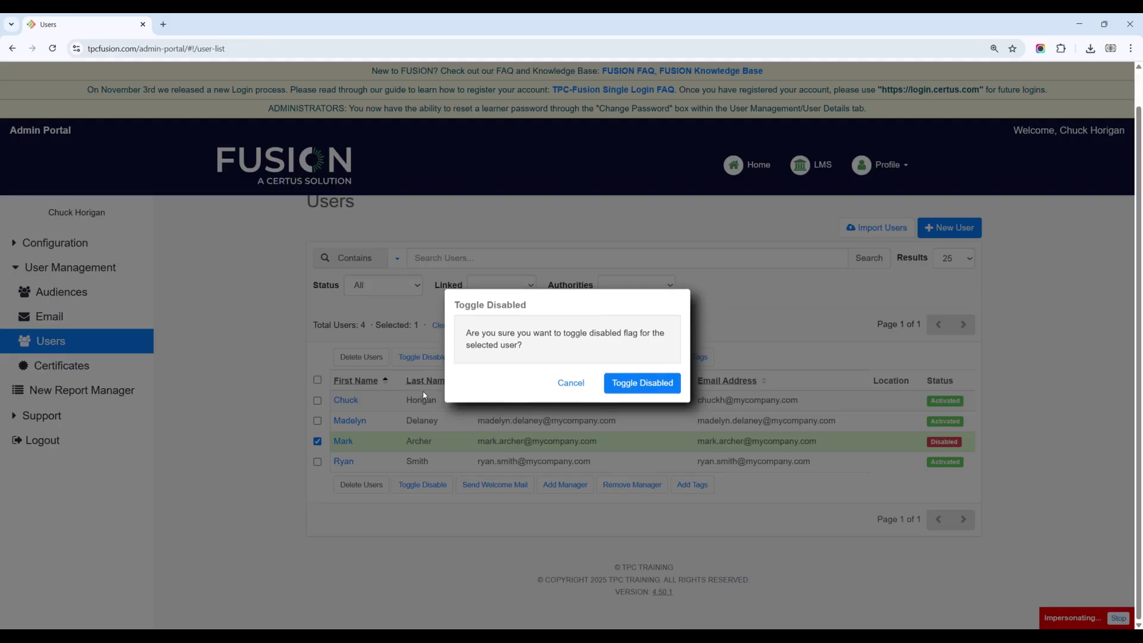
pyautogui.click(642, 383)
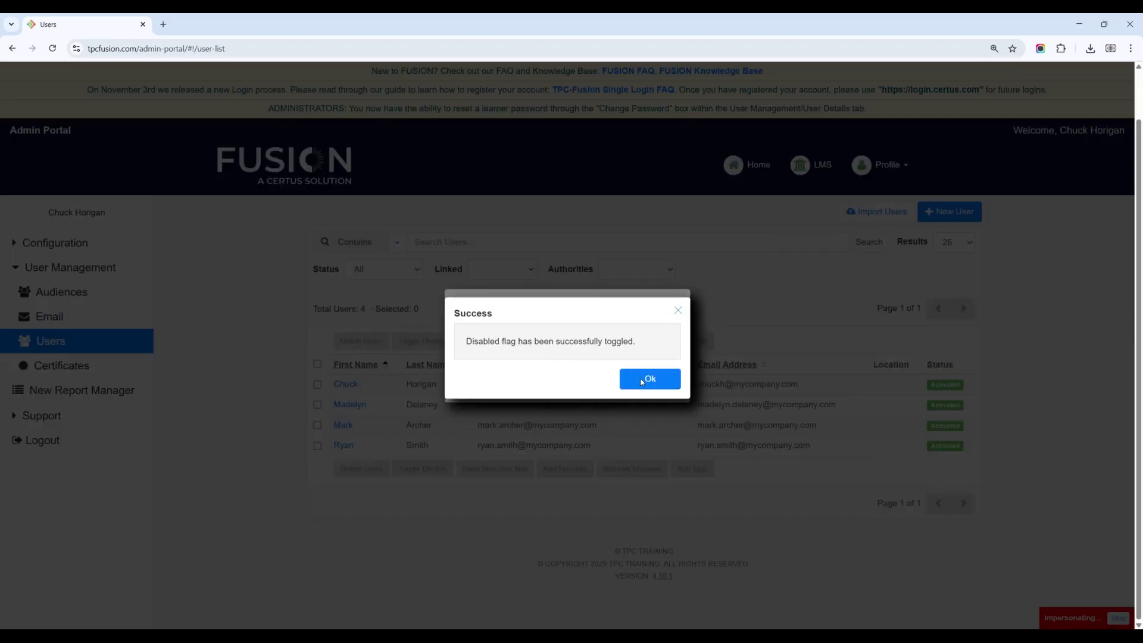
pyautogui.click(639, 379)
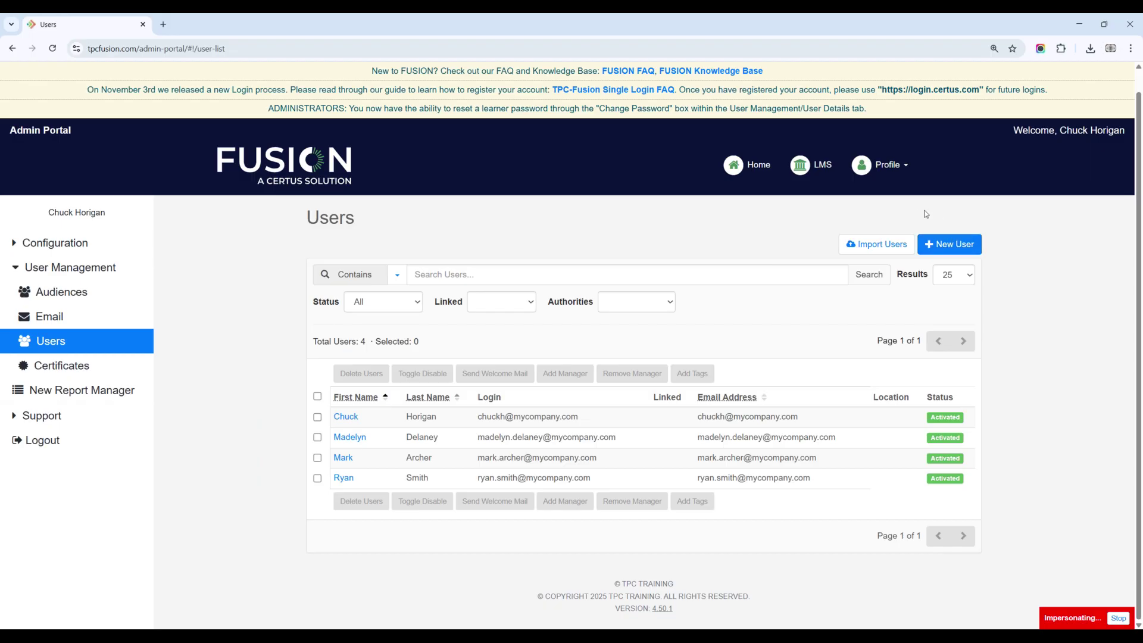
pyautogui.click(874, 249)
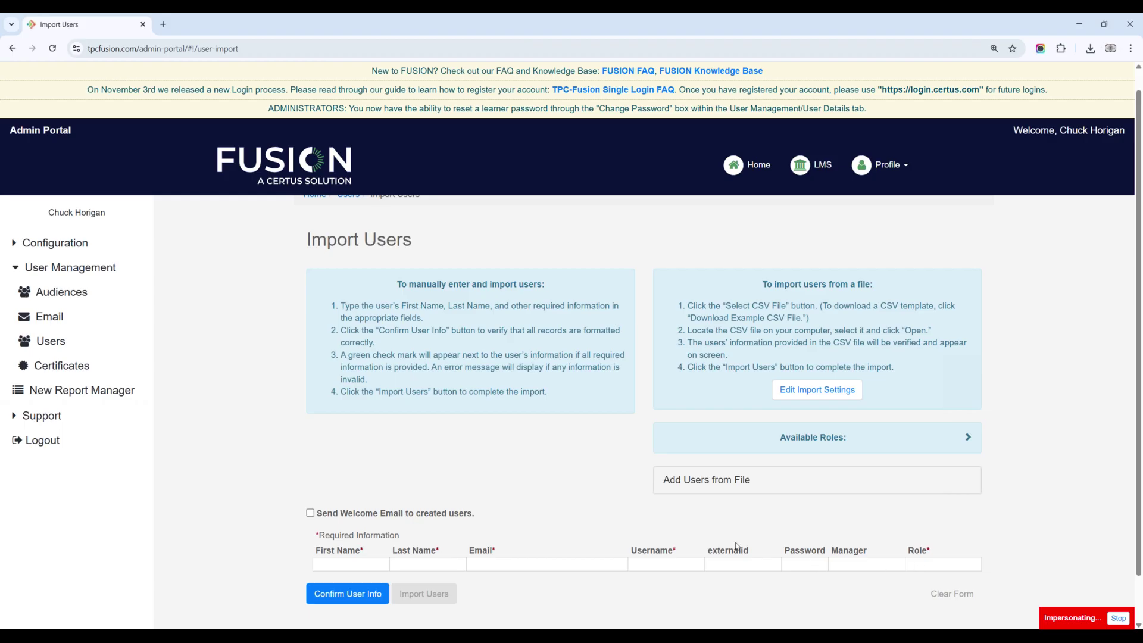
pyautogui.click(645, 565)
pyautogui.click(928, 563)
pyautogui.click(969, 440)
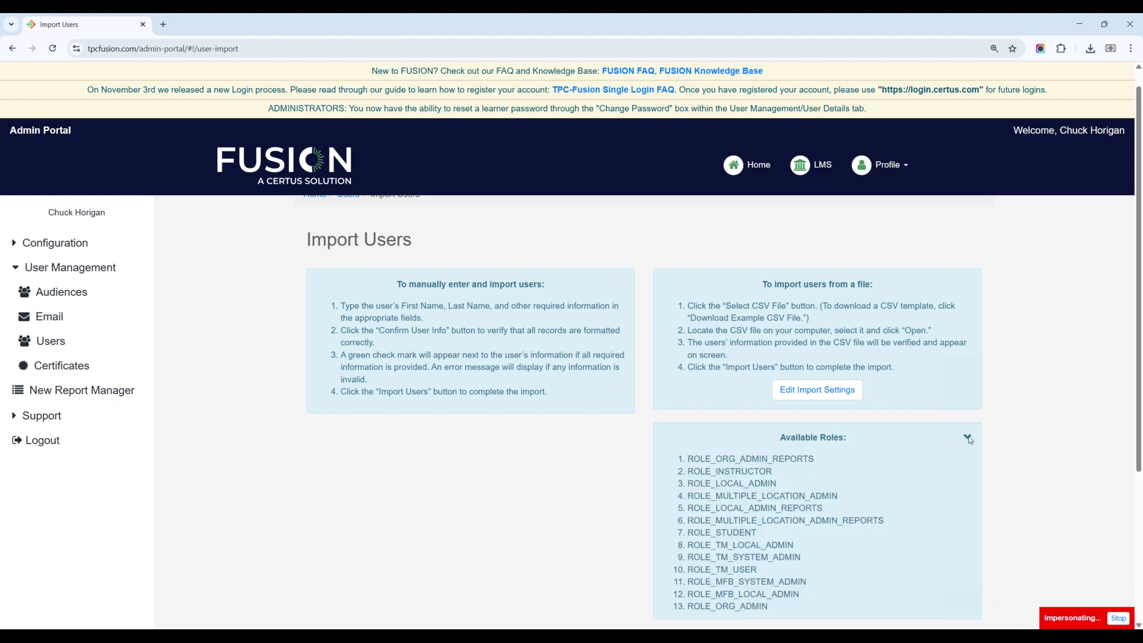
pyautogui.scroll(-1, 746, 535)
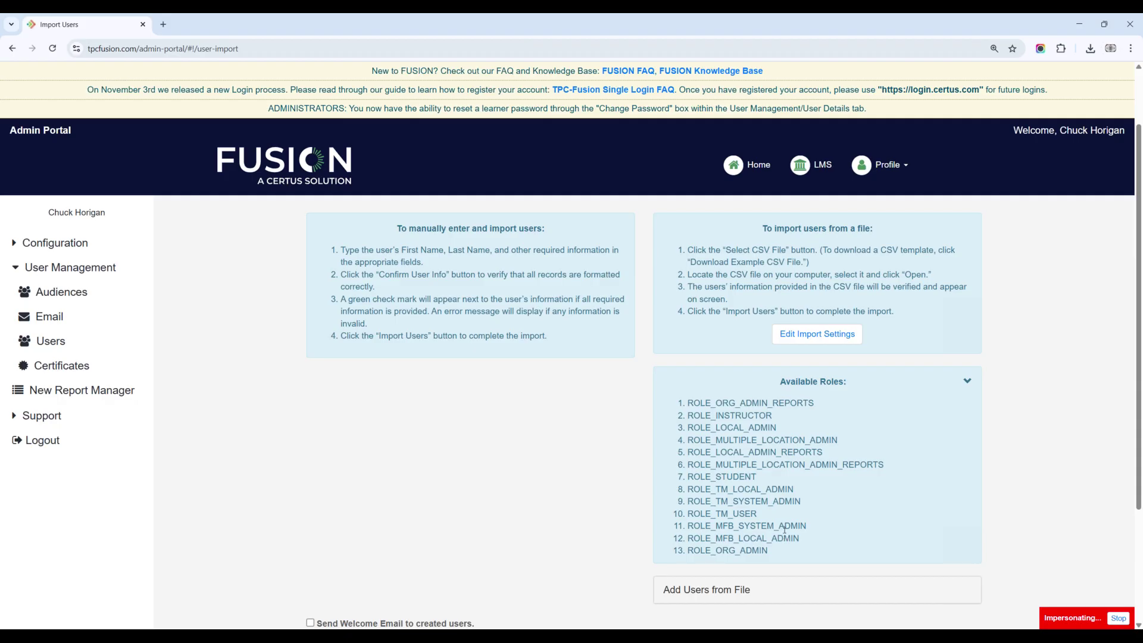
pyautogui.scroll(2, 785, 530)
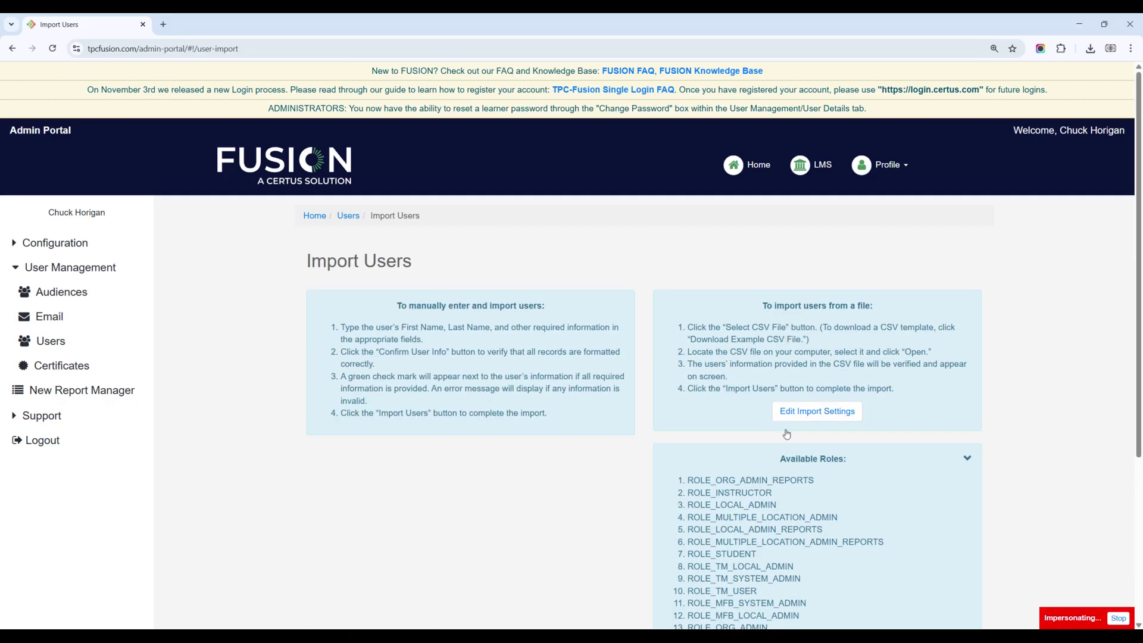
pyautogui.click(967, 459)
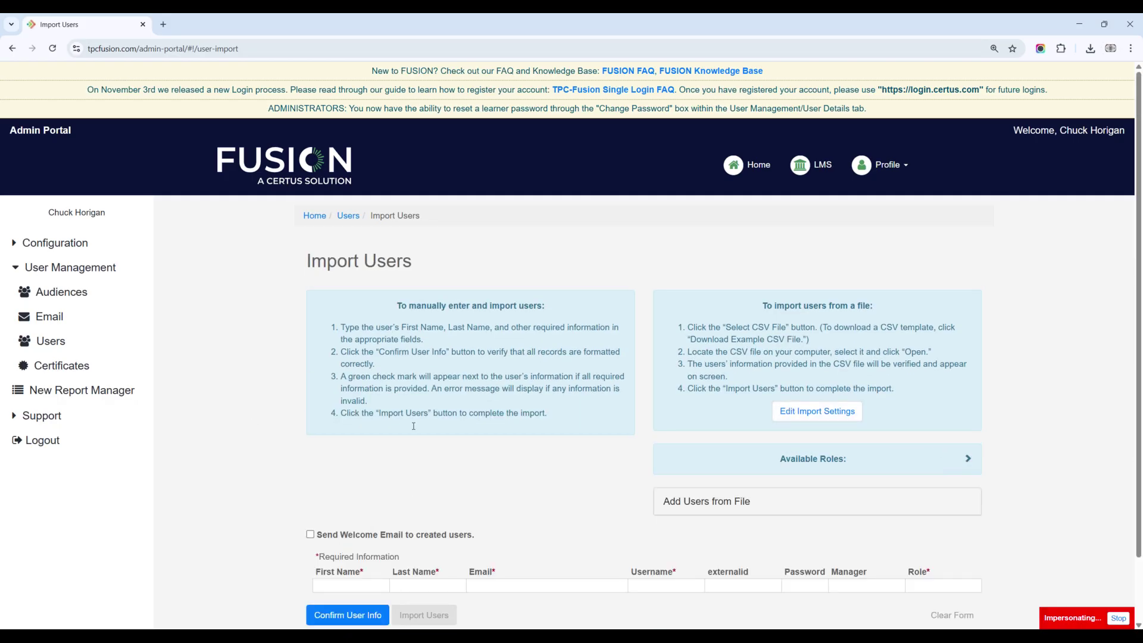
pyautogui.scroll(-1, 541, 510)
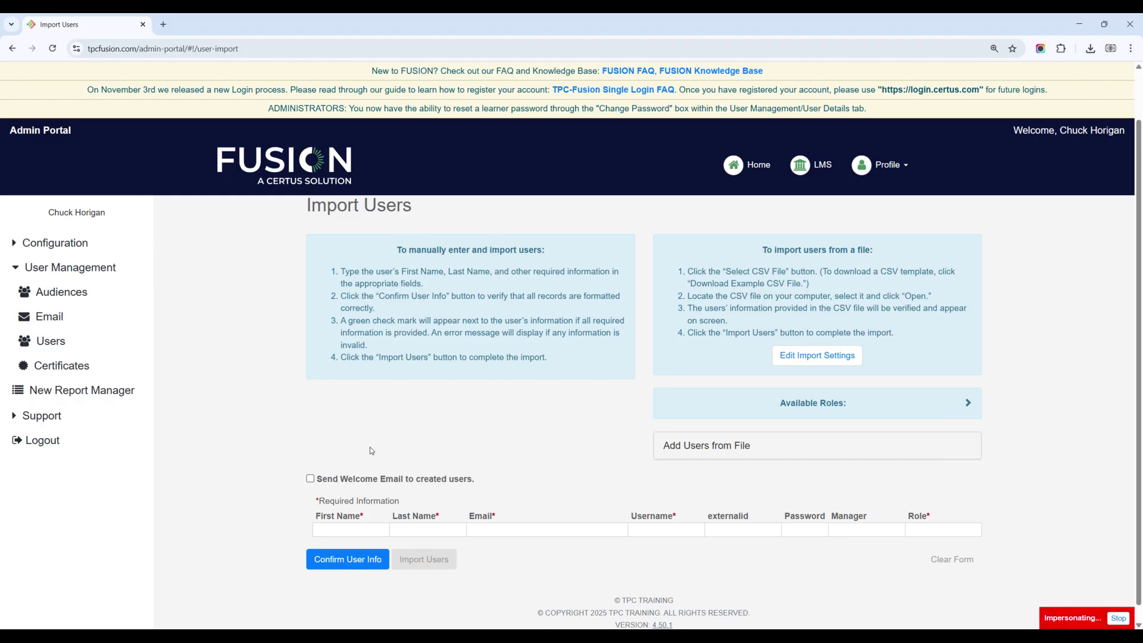
pyautogui.click(311, 479)
pyautogui.click(310, 480)
pyautogui.scroll(1, 785, 442)
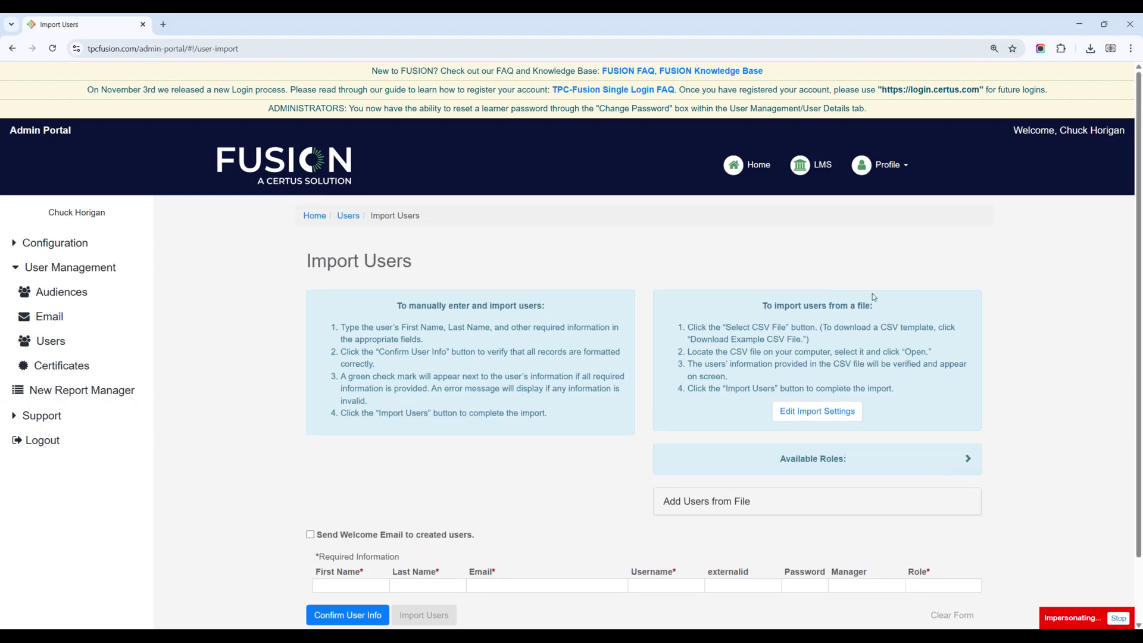
# Step: Return to the Users list via the breadcrumb and start a + New User form
pyautogui.click(348, 216)
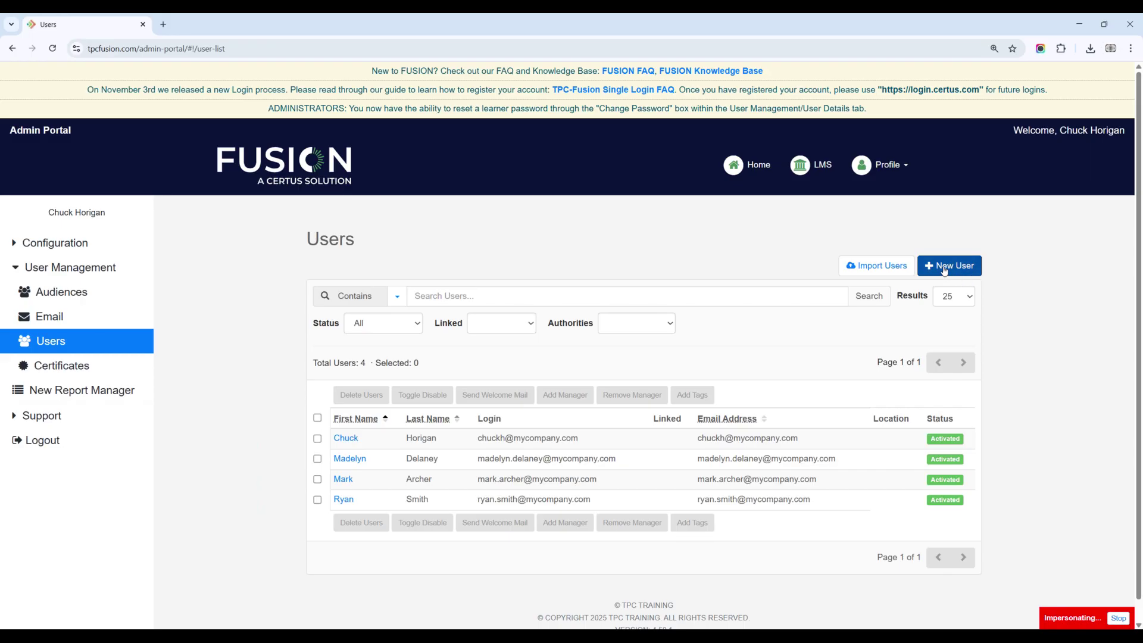
pyautogui.click(943, 269)
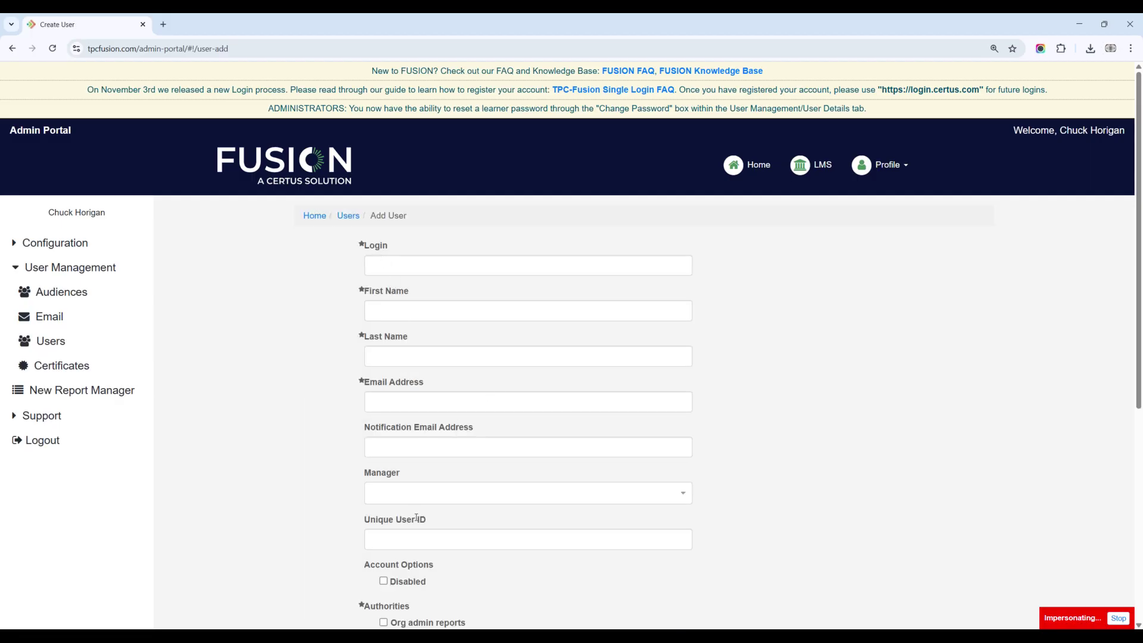
pyautogui.scroll(-6, 468, 539)
pyautogui.scroll(6, 504, 516)
# Step: Enter the new student's e-mail address as the Login and copy it
pyautogui.click(388, 267)
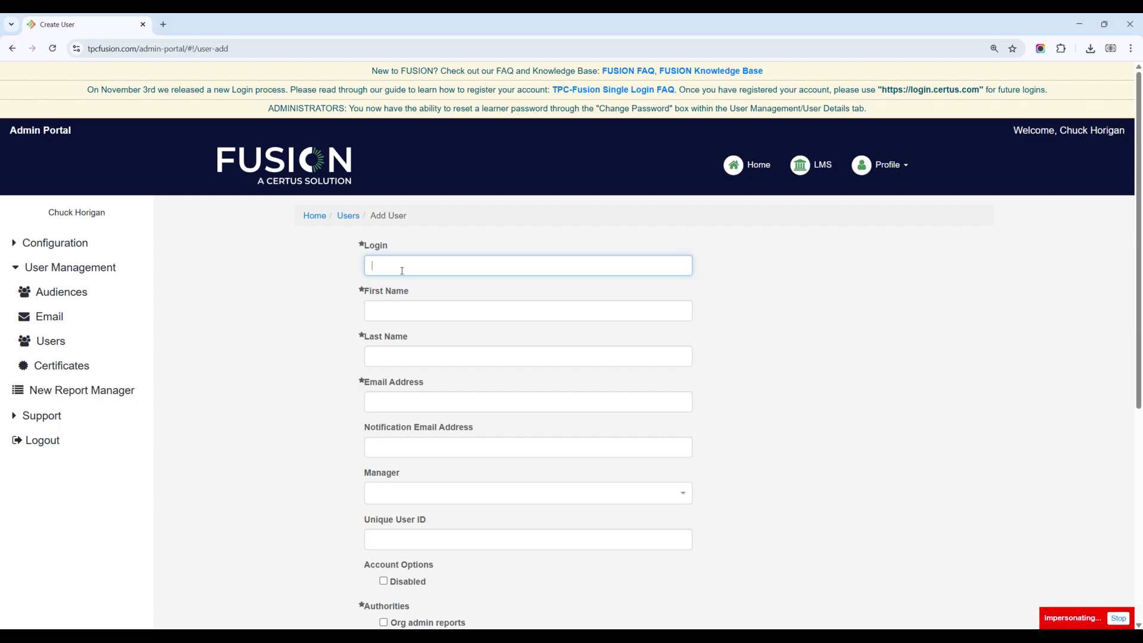
pyautogui.write('Test')
pyautogui.press('BackSpace')
pyautogui.press('BackSpace')
pyautogui.press('BackSpace')
pyautogui.press('BackSpace')
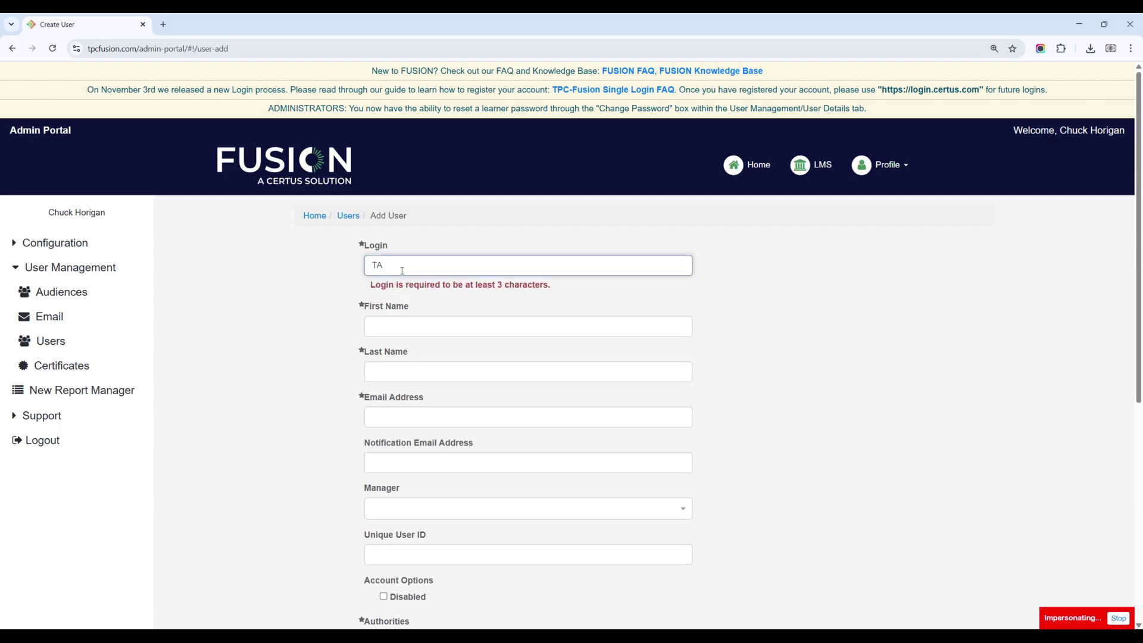
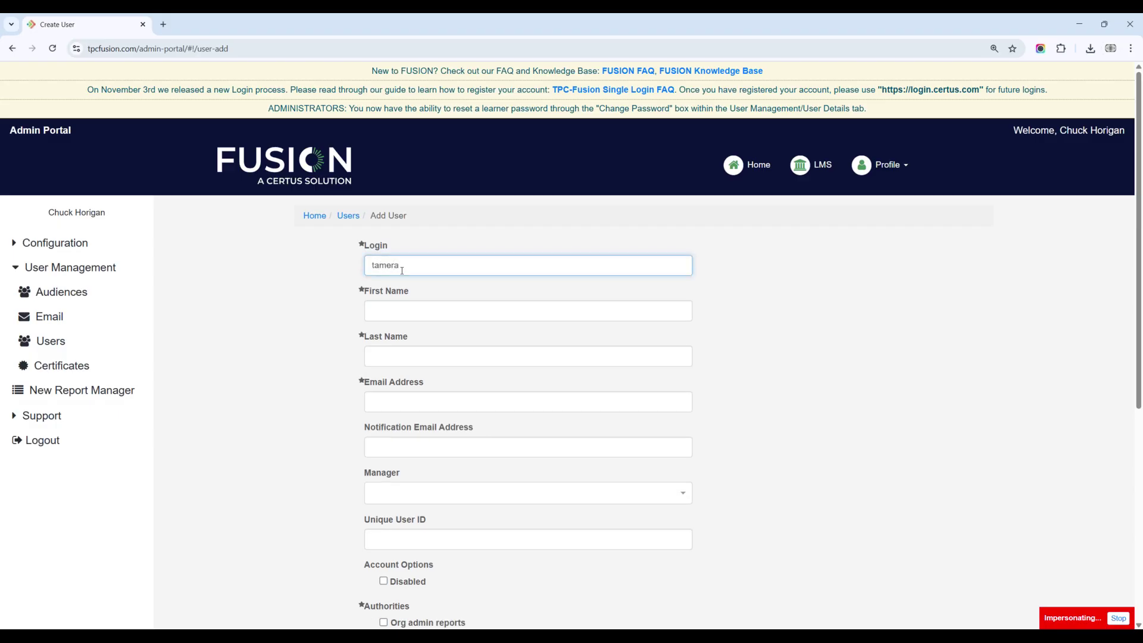
pyautogui.moveTo(499, 265); pyautogui.dragTo(334, 278)
pyautogui.hotkey('ctrl', 'c')
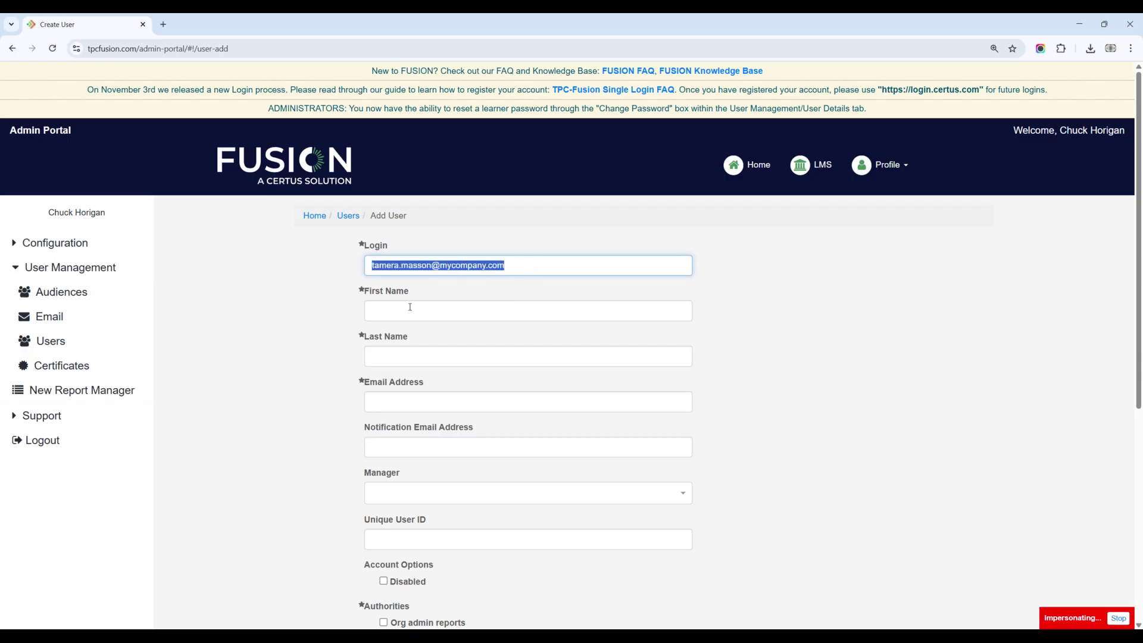
# Step: Fill in the student's first and last name and paste the login as Email Address
pyautogui.click(410, 306)
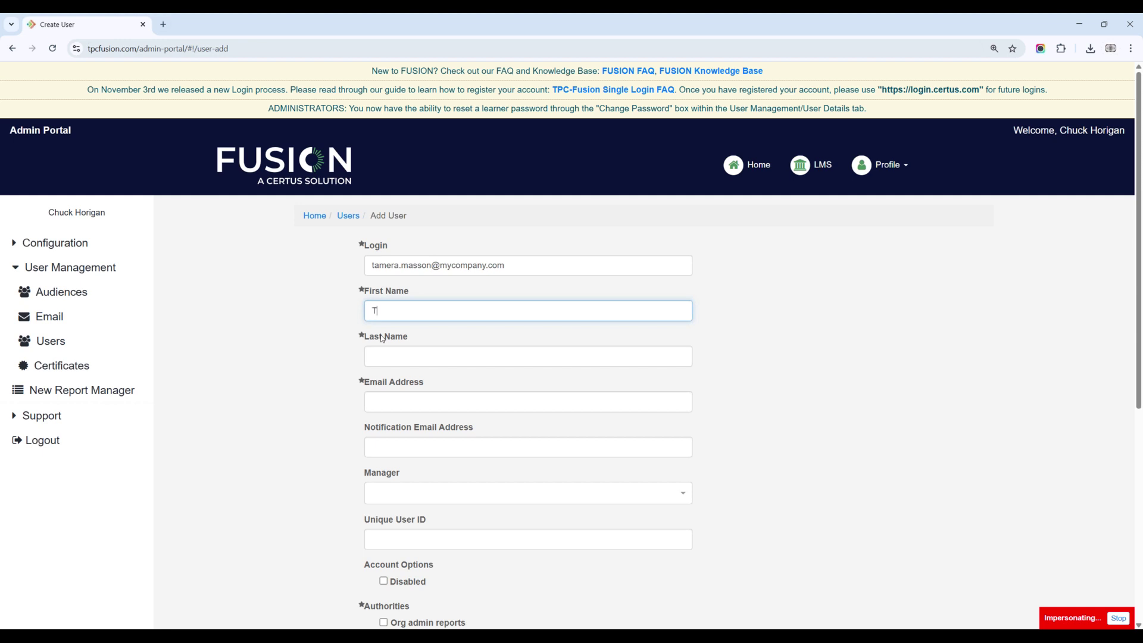
pyautogui.press('Tab')
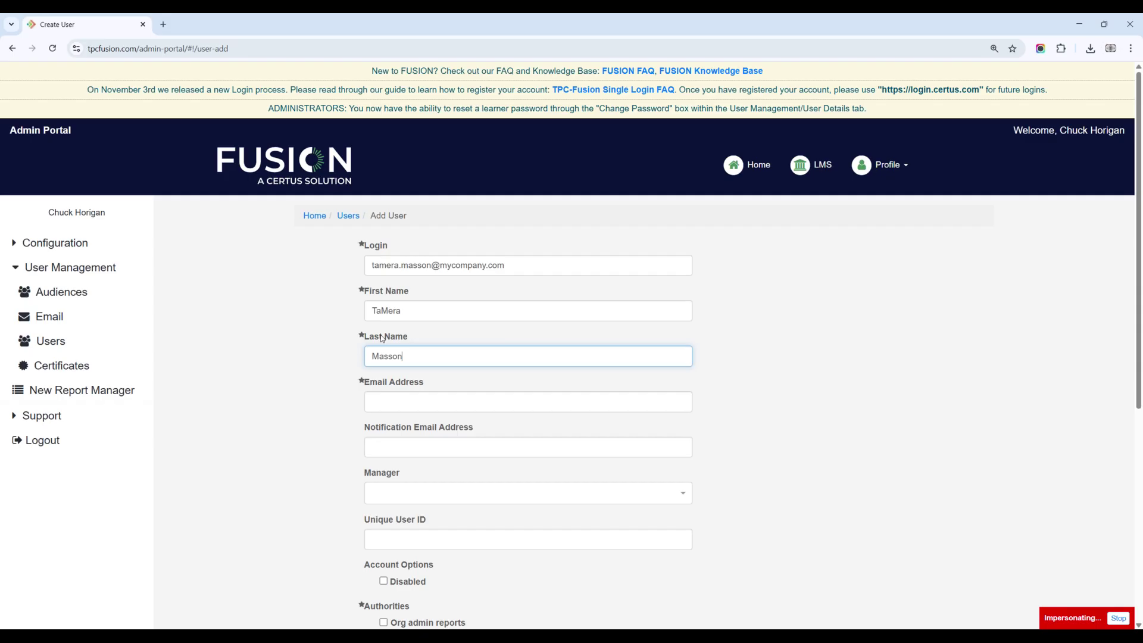
pyautogui.press('Tab')
pyautogui.hotkey('ctrl', 'v')
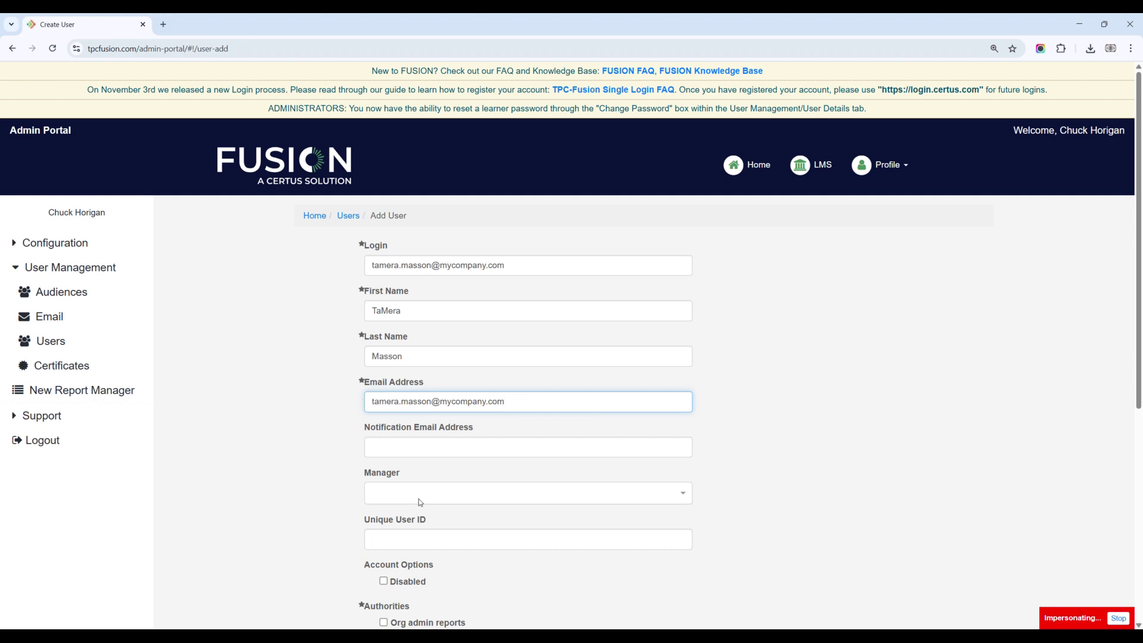
pyautogui.click(384, 445)
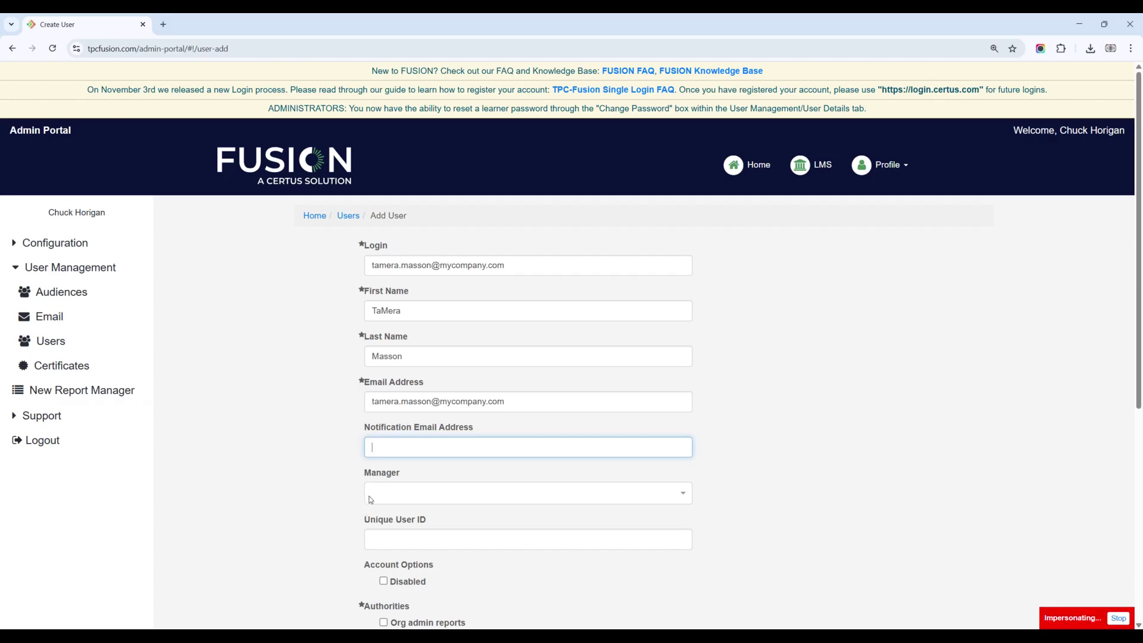
pyautogui.scroll(-4, 366, 487)
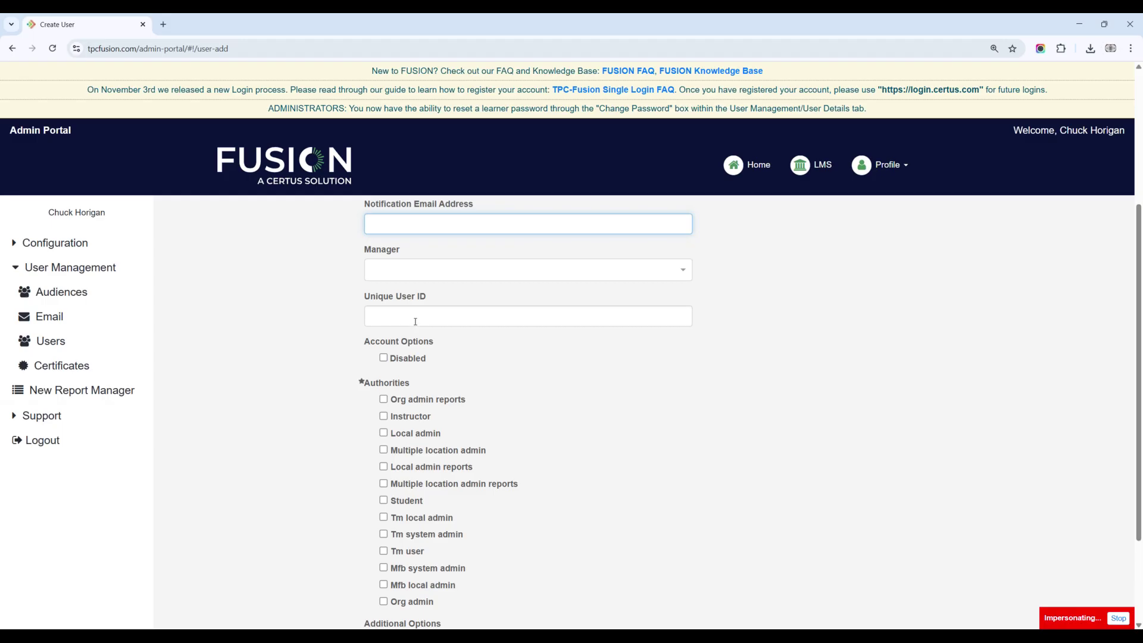
pyautogui.scroll(-2, 462, 297)
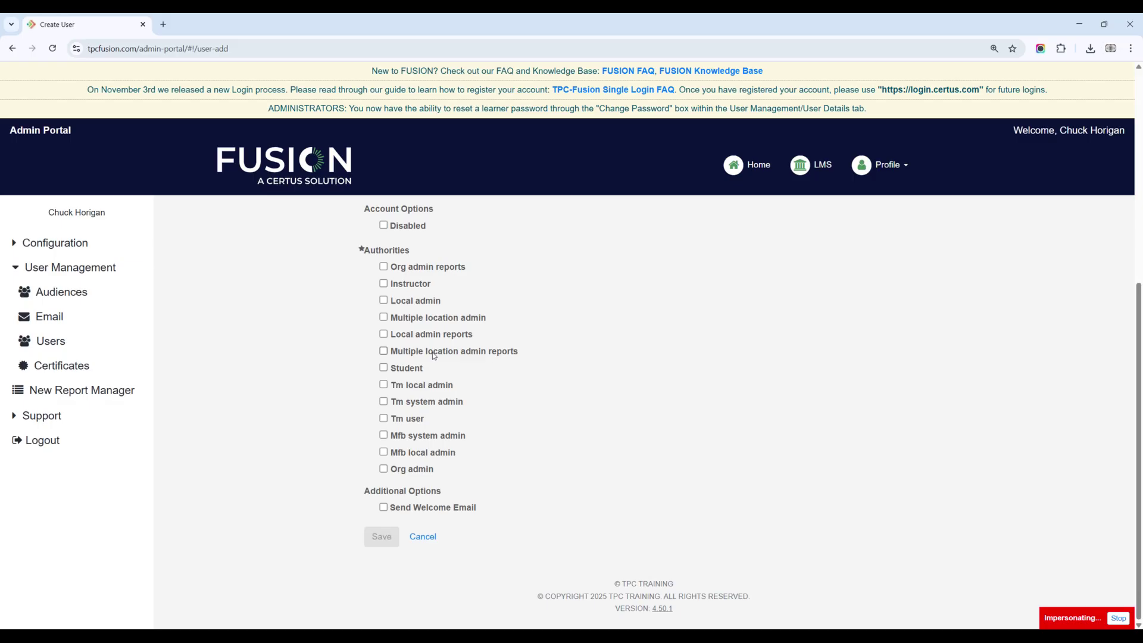
pyautogui.click(396, 372)
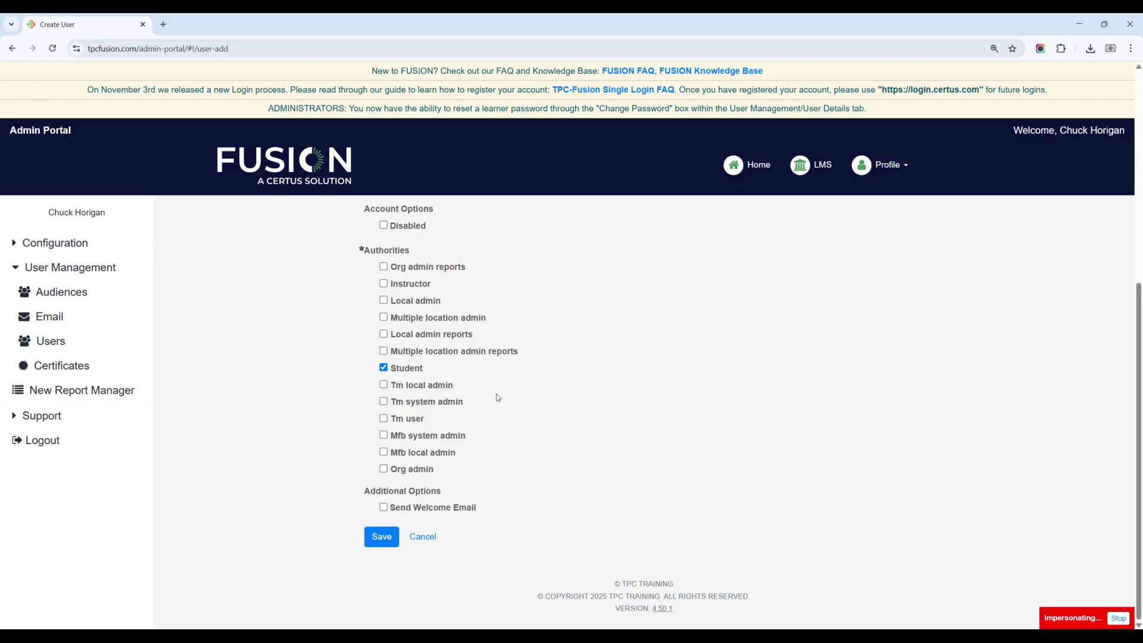
pyautogui.click(384, 368)
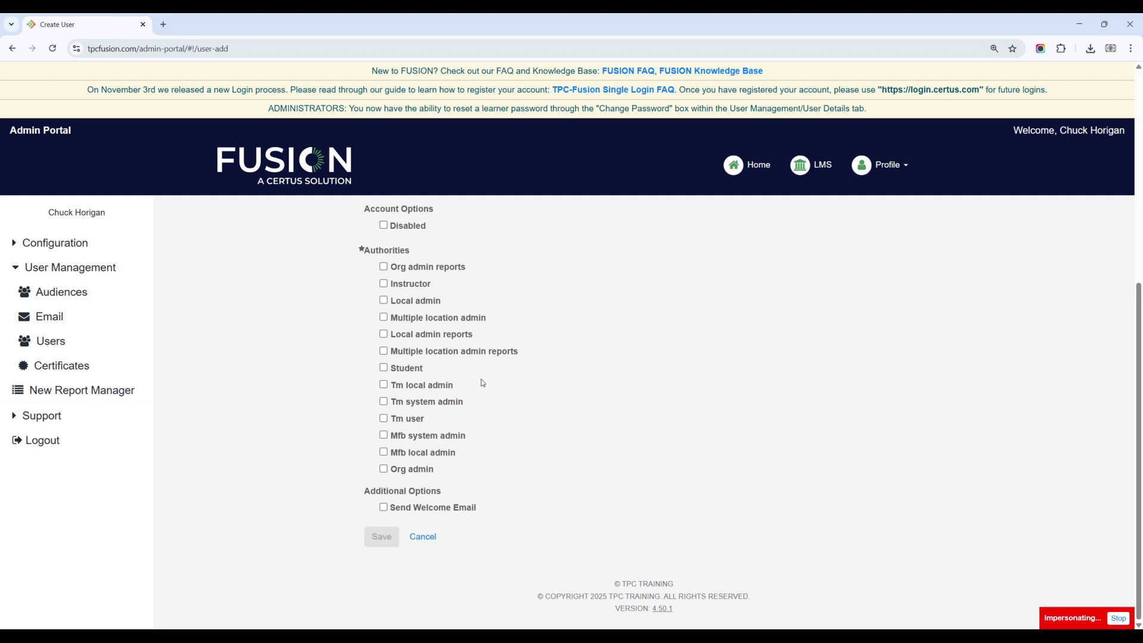
pyautogui.click(423, 472)
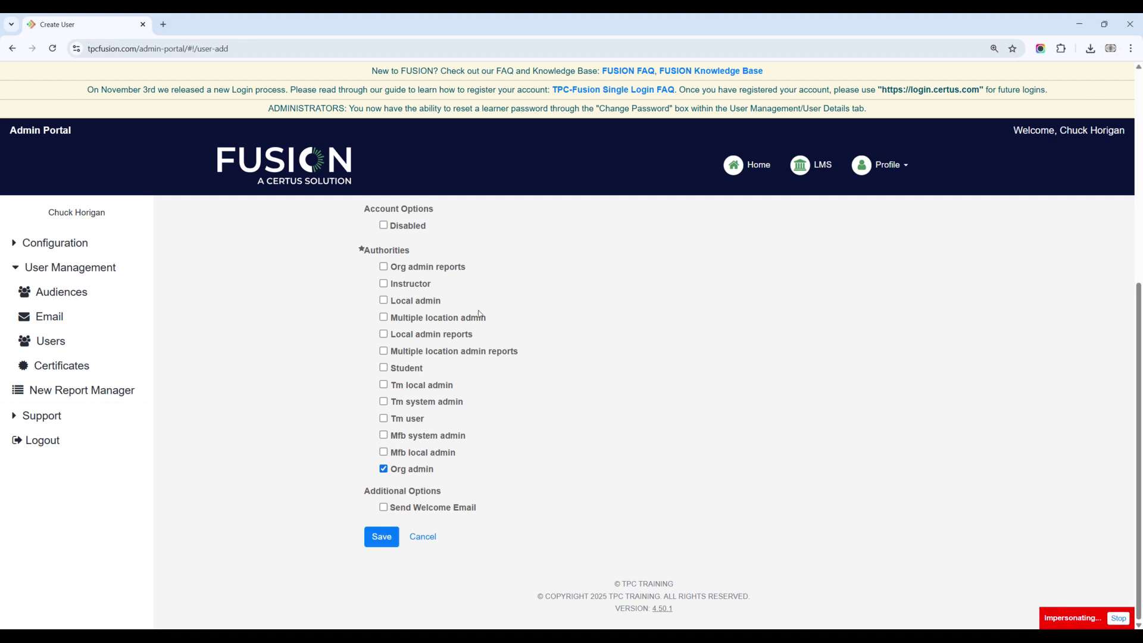
pyautogui.click(432, 302)
pyautogui.click(425, 302)
pyautogui.click(383, 469)
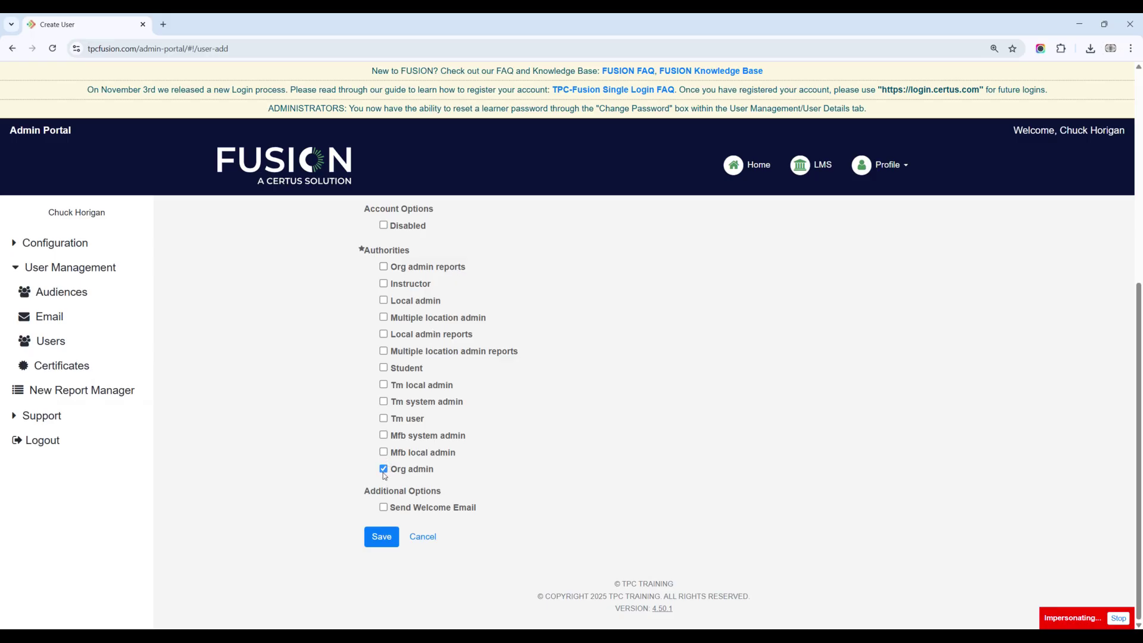
pyautogui.click(385, 267)
pyautogui.click(383, 335)
pyautogui.click(384, 334)
pyautogui.click(384, 267)
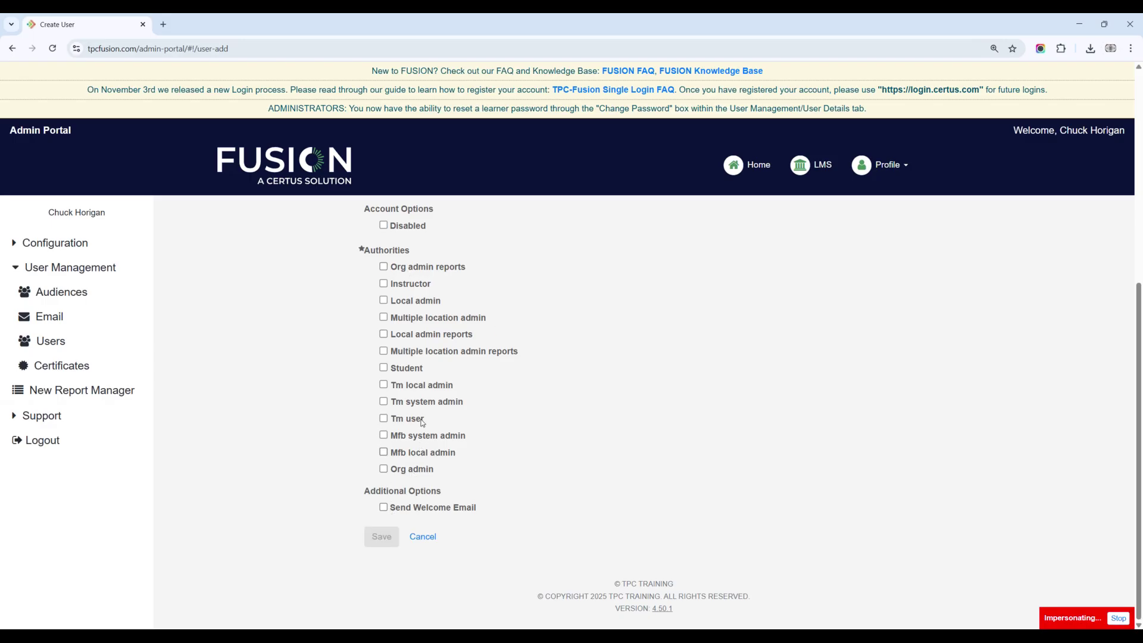
# Step: Give the new account only the Student authority, leave the welcome email off, and save
pyautogui.click(402, 369)
pyautogui.scroll(6, 498, 462)
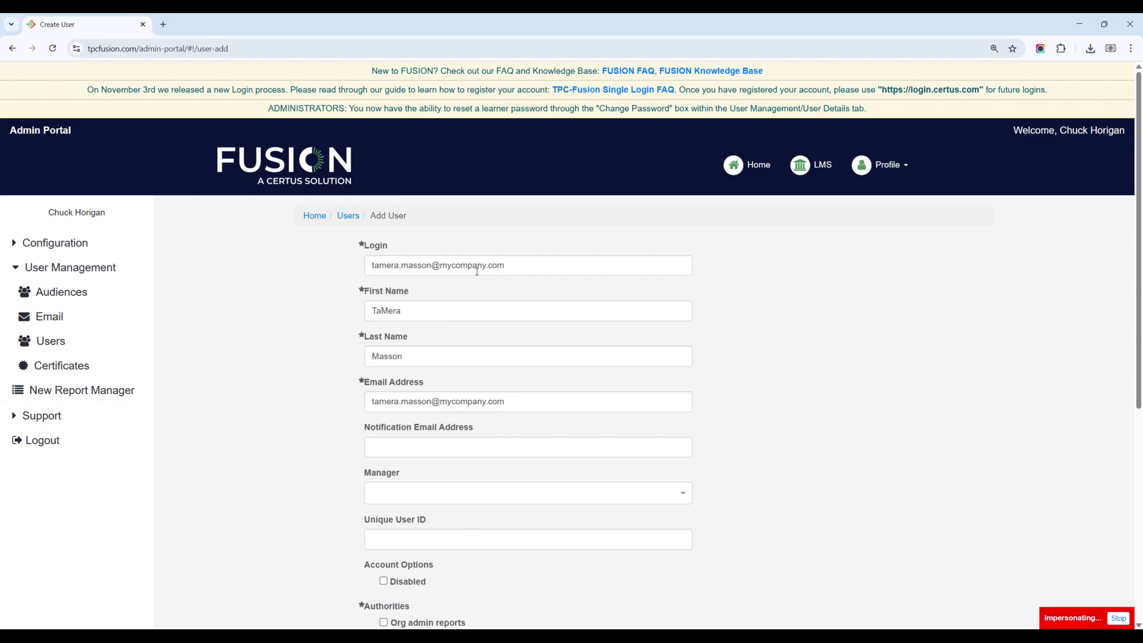
pyautogui.scroll(-6, 435, 614)
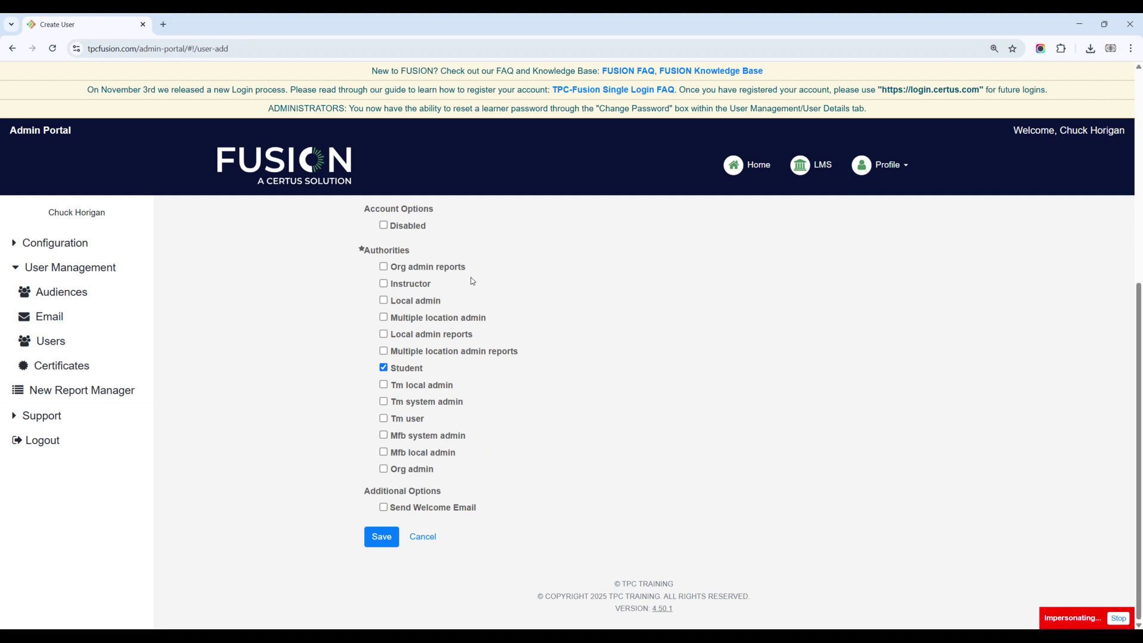
pyautogui.click(384, 507)
pyautogui.click(384, 508)
pyautogui.click(382, 538)
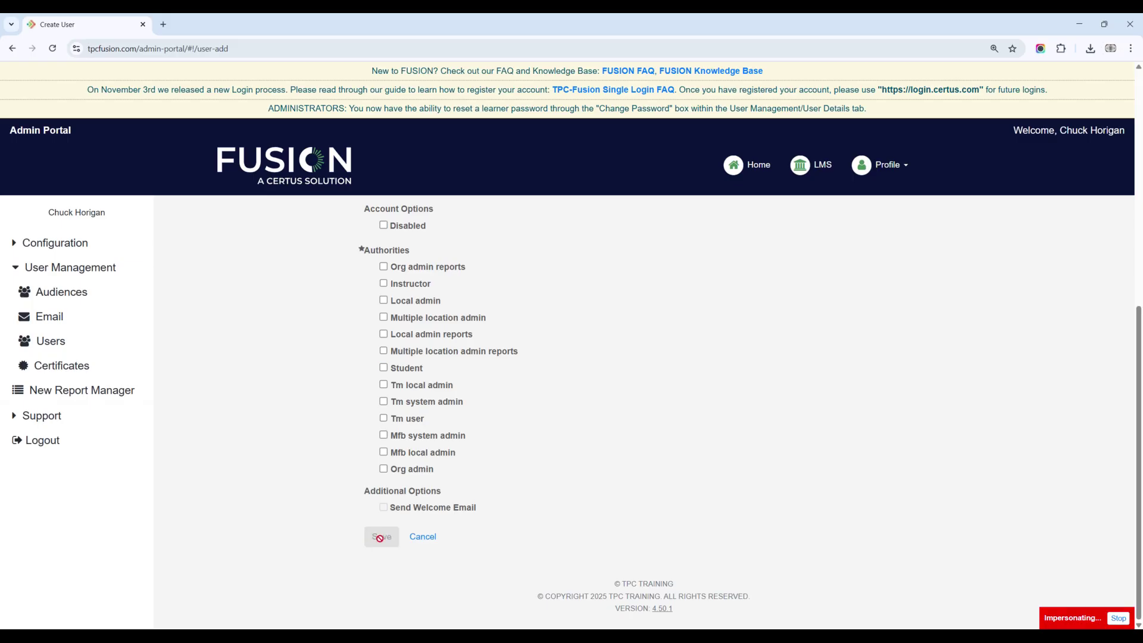
# Step: Go from the 'User has been created' banner back to the Users list
pyautogui.scroll(4, 382, 541)
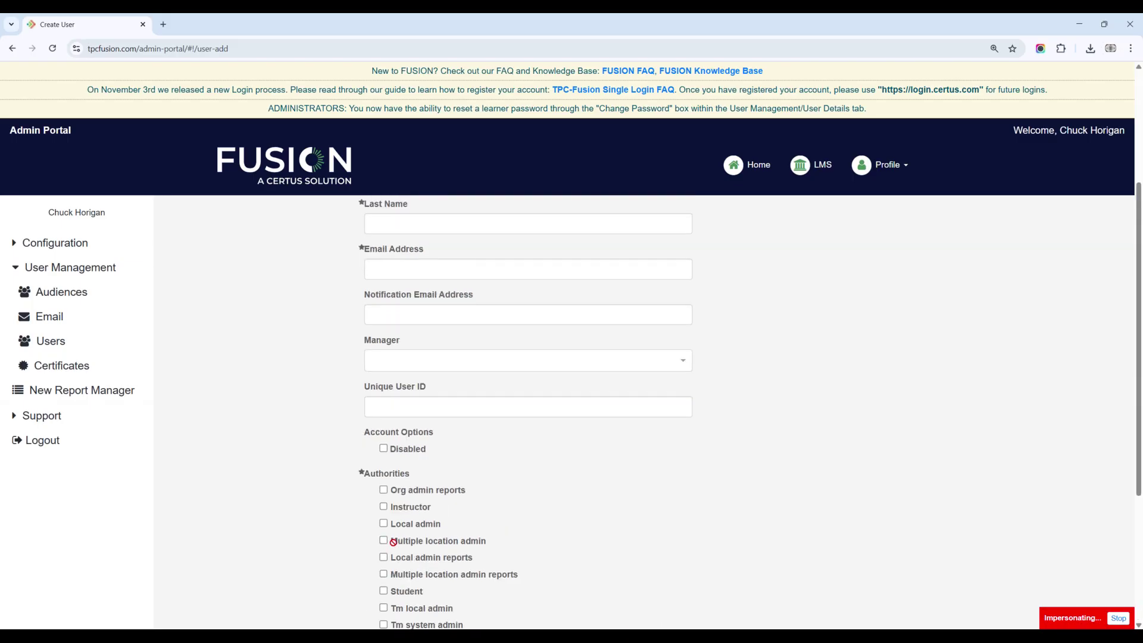
pyautogui.scroll(-3, 393, 543)
pyautogui.scroll(4, 464, 518)
pyautogui.scroll(1, 452, 499)
pyautogui.scroll(2, 426, 275)
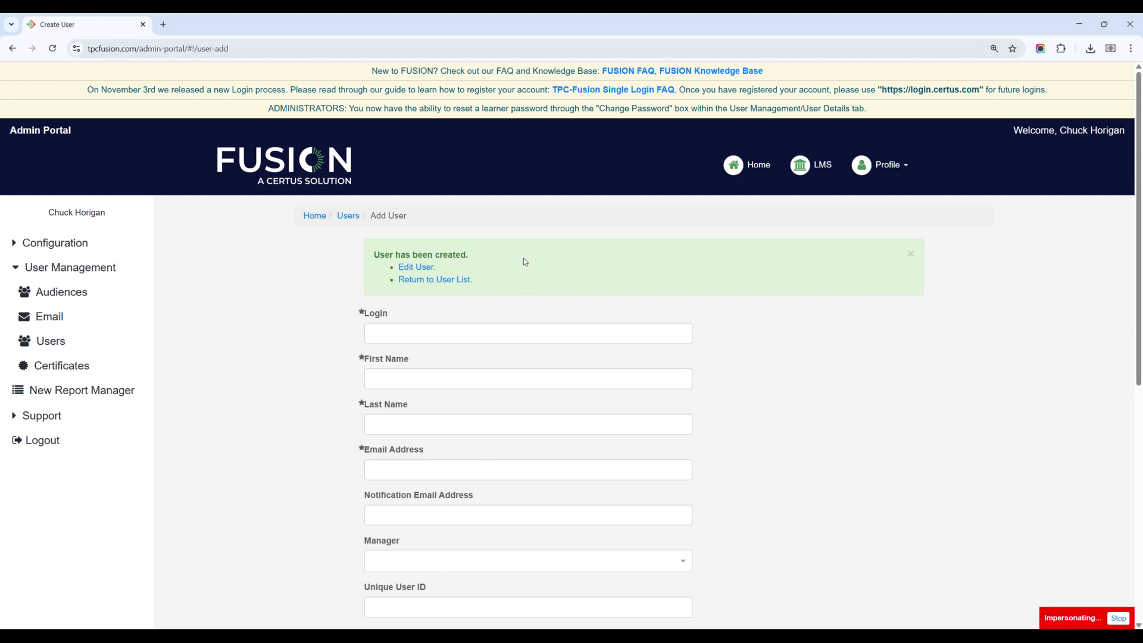
pyautogui.click(442, 283)
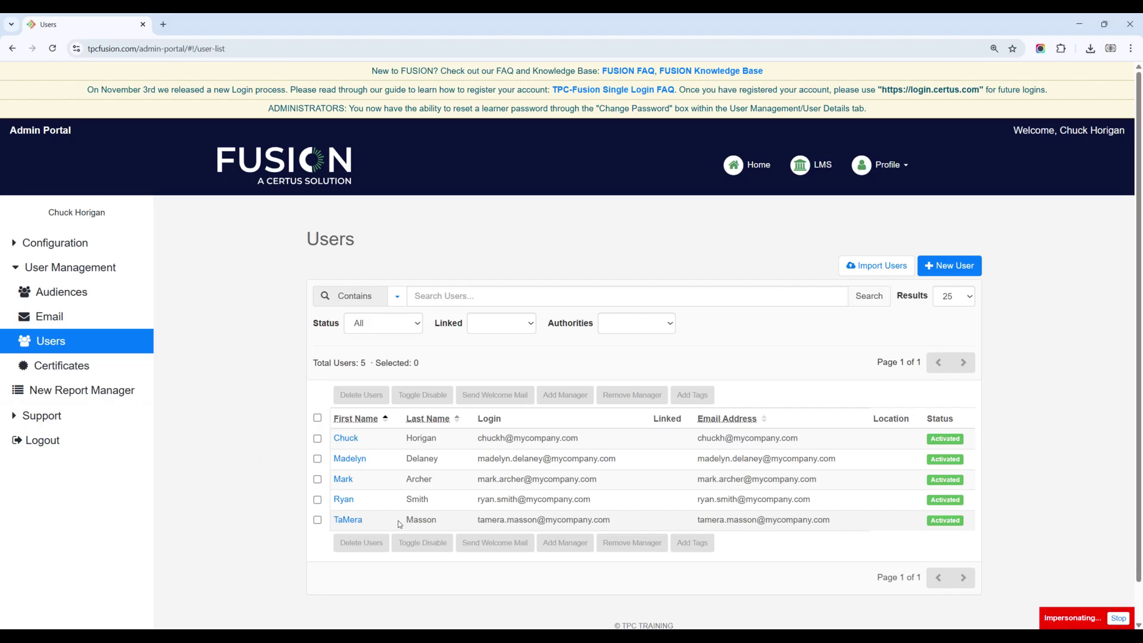
# Step: Send welcome emails to the new student and two other selected users, then dismiss the confirmation
pyautogui.click(317, 520)
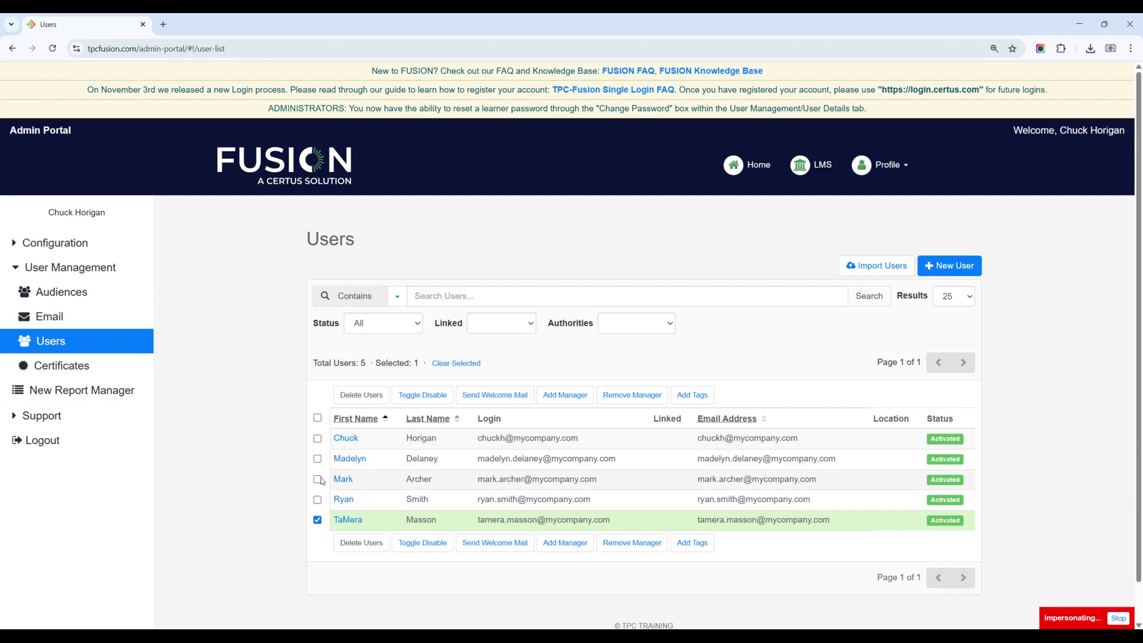
pyautogui.click(318, 480)
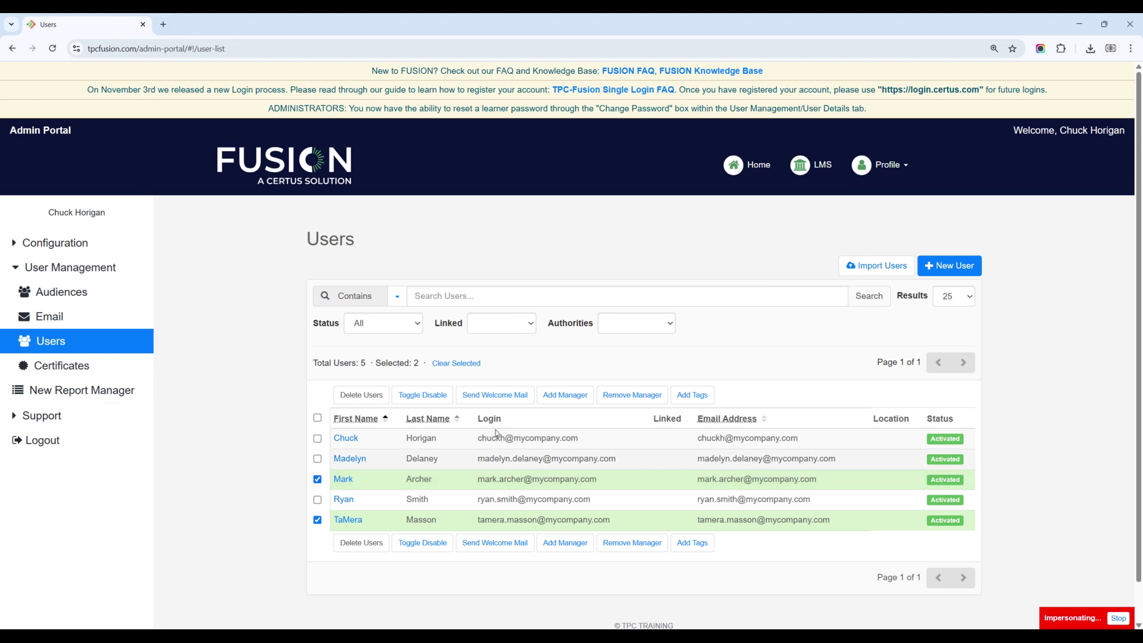
pyautogui.click(317, 459)
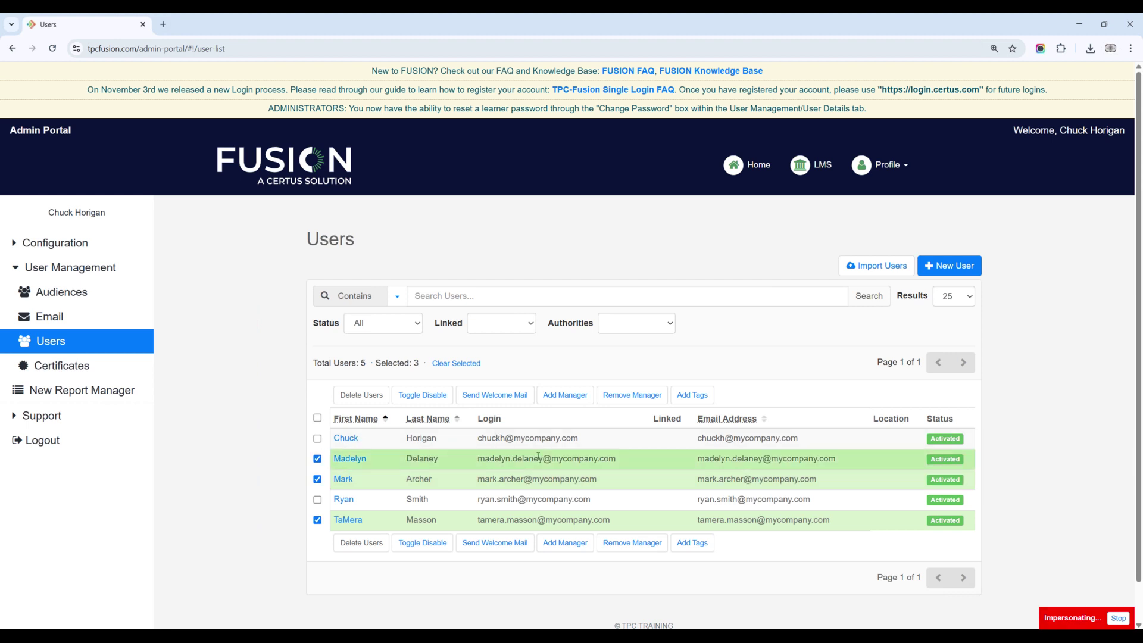
pyautogui.click(494, 395)
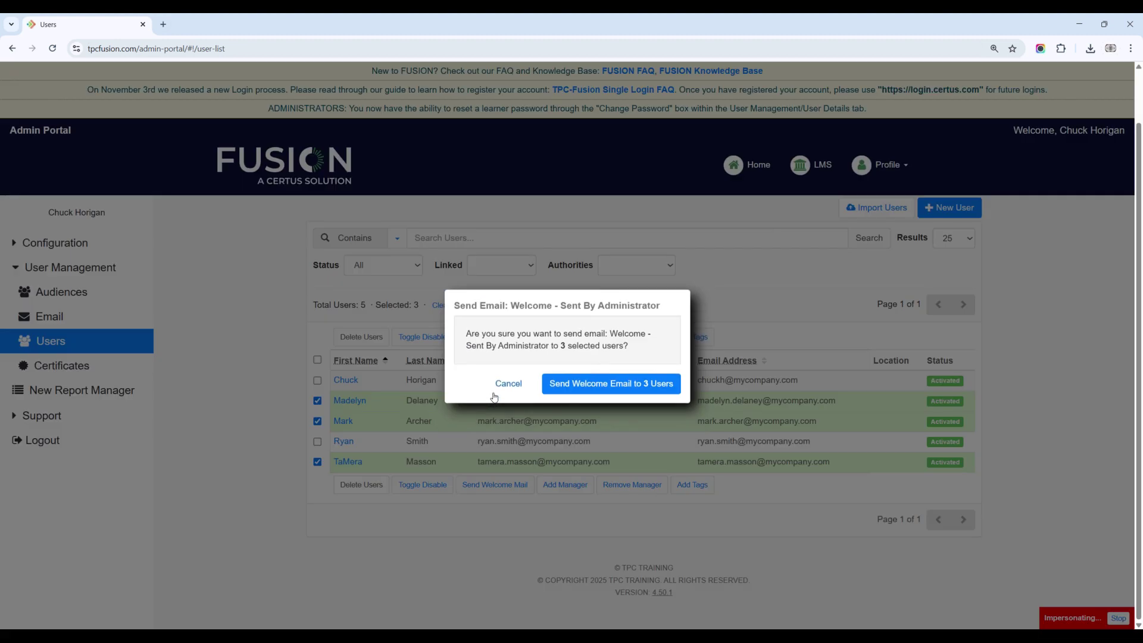
pyautogui.click(619, 384)
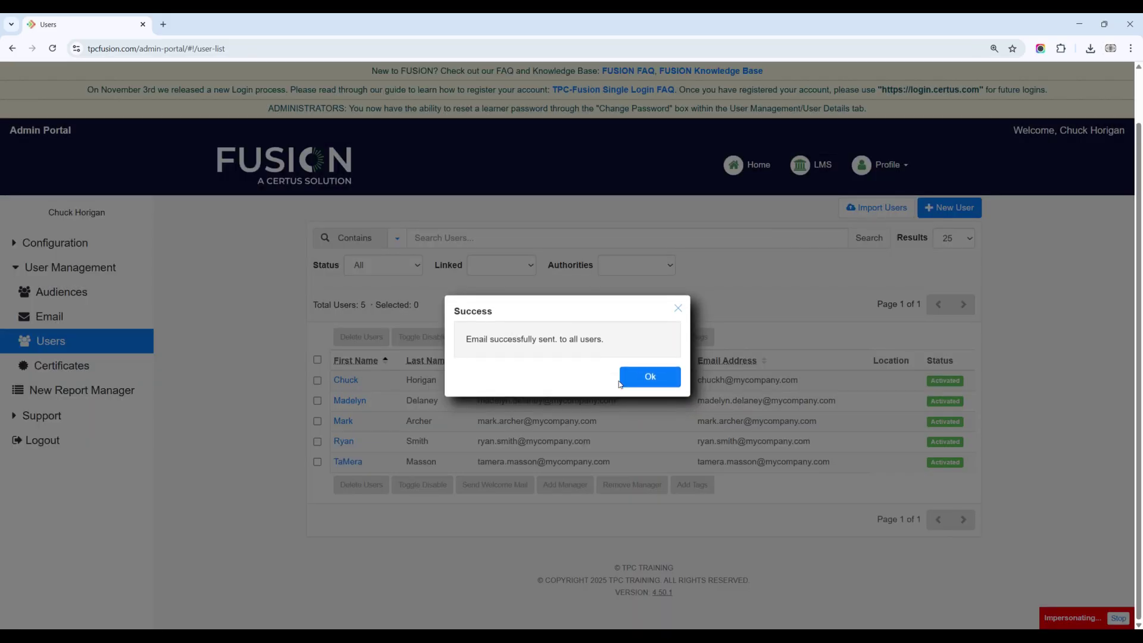
pyautogui.click(650, 377)
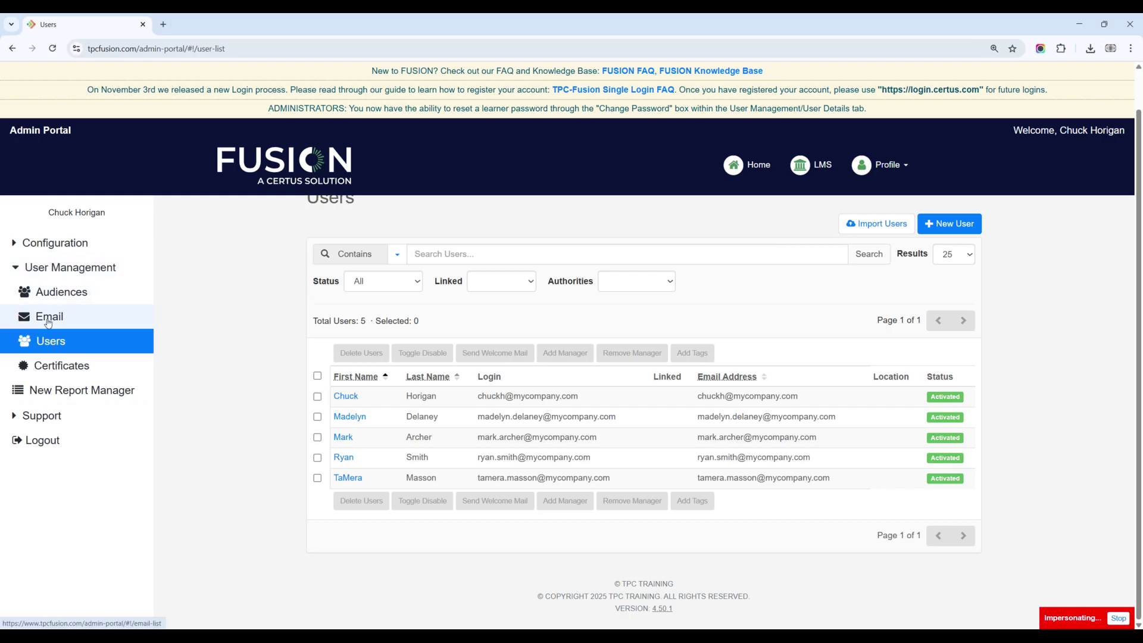
# Step: Open the Email log and review the new student's 'Your account has been created' message and login.certus.com link
pyautogui.click(49, 322)
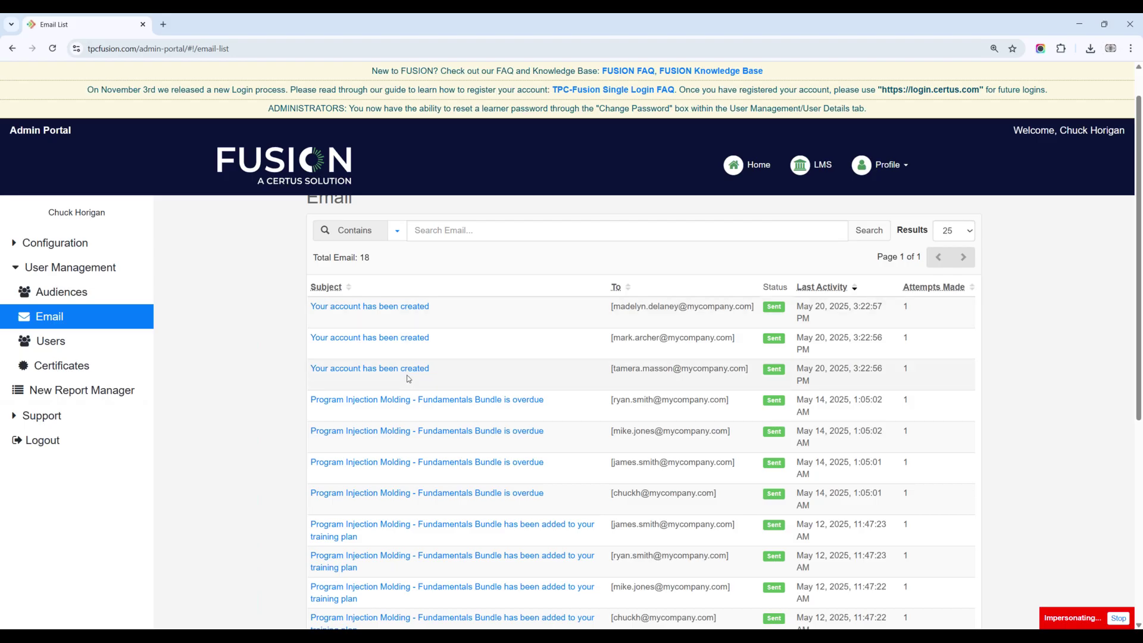
pyautogui.scroll(-5, 409, 375)
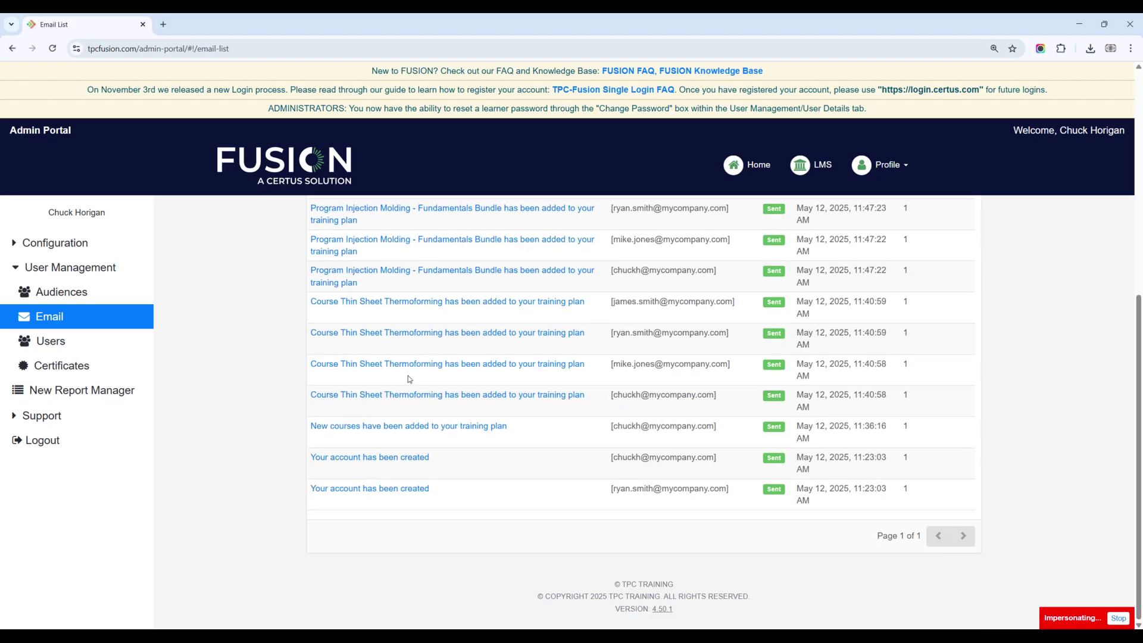
pyautogui.scroll(5, 401, 454)
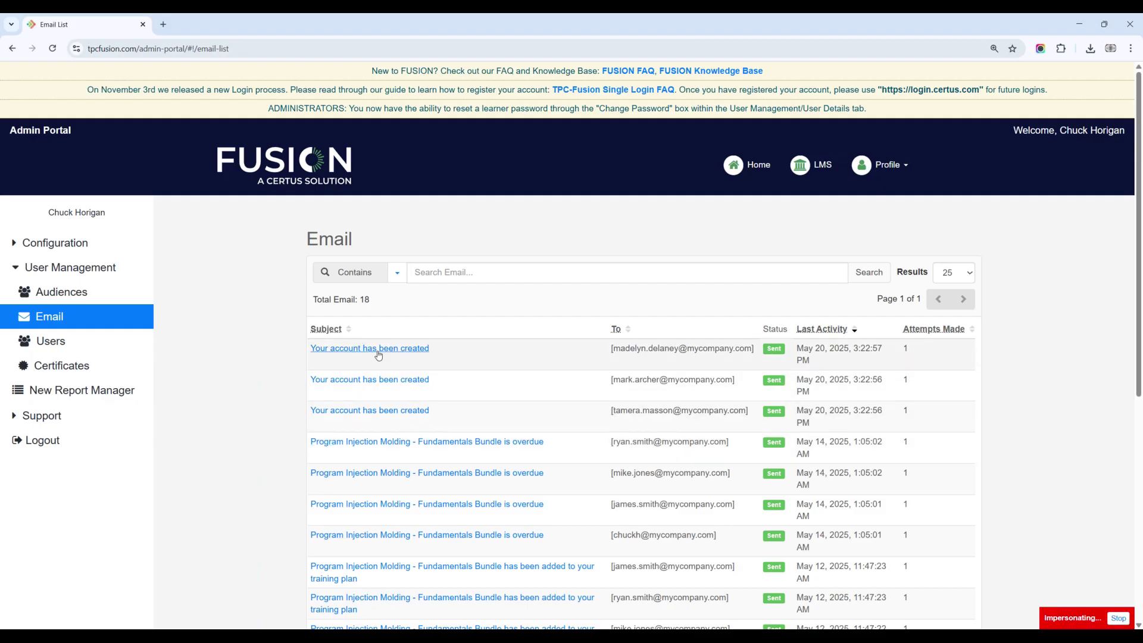
pyautogui.click(393, 414)
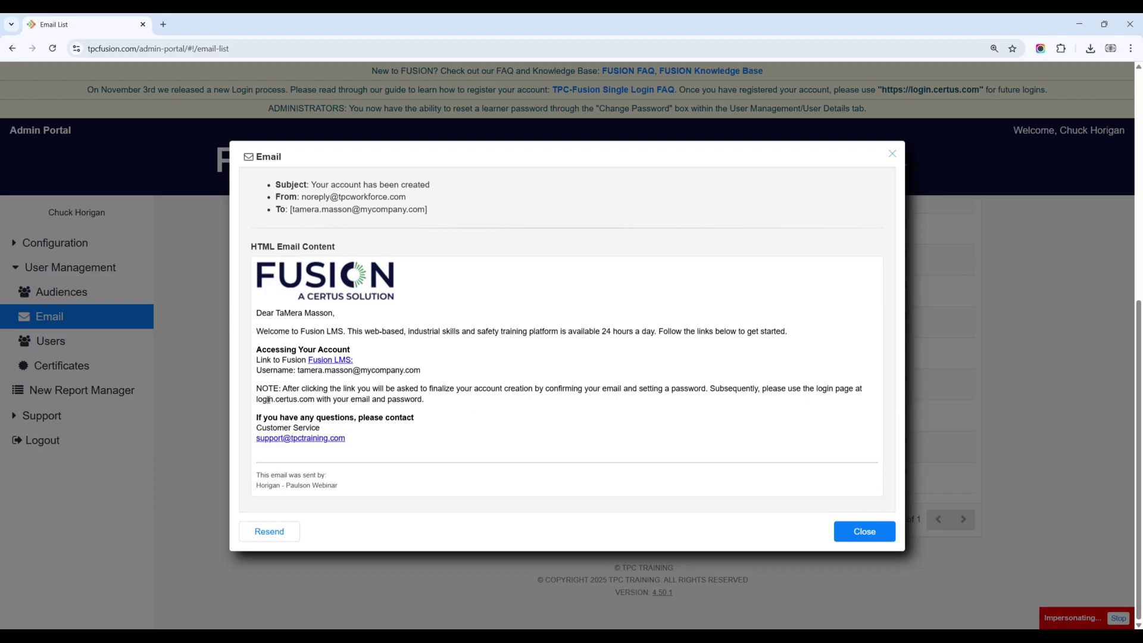
pyautogui.moveTo(254, 400); pyautogui.dragTo(315, 399)
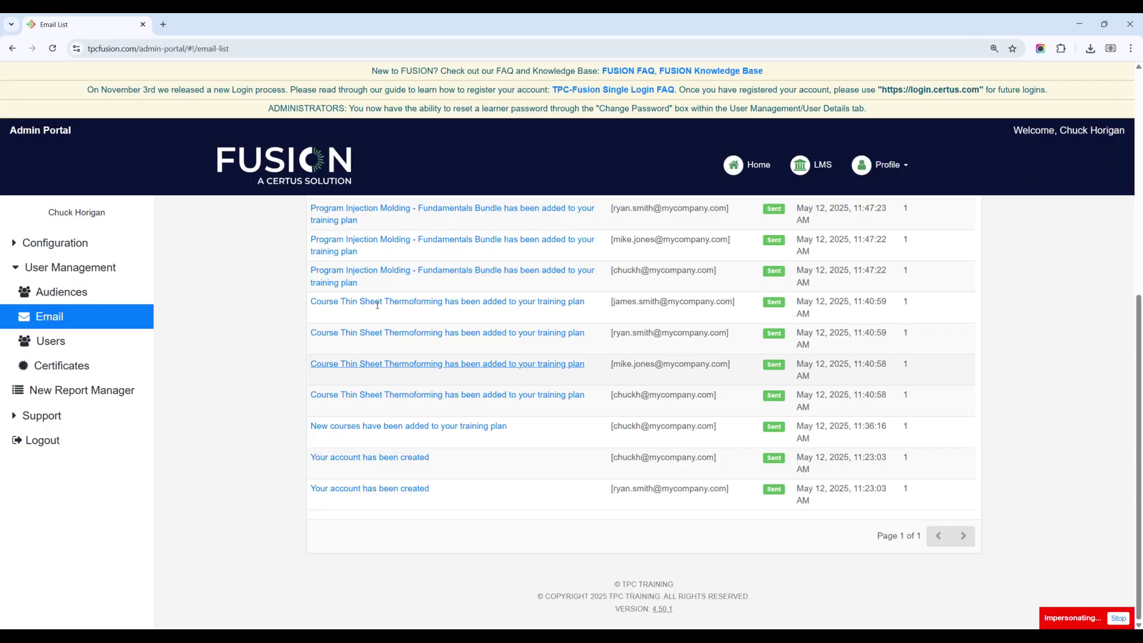
# Step: Go back to Users and open the new student's Edit User details
pyautogui.click(52, 341)
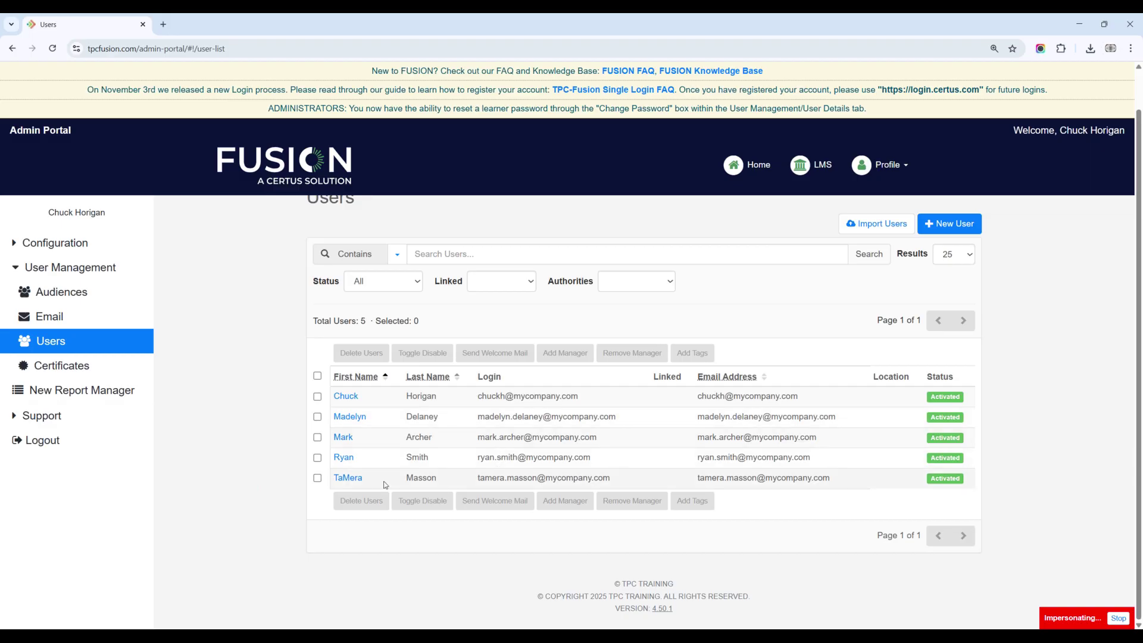
pyautogui.click(341, 481)
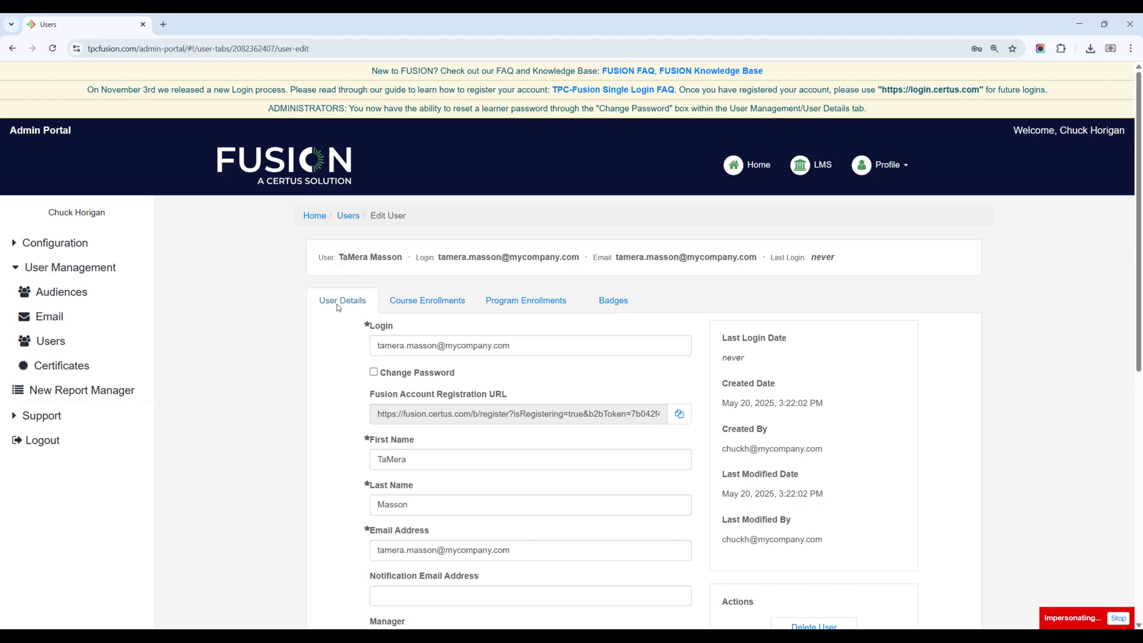
pyautogui.scroll(-8, 412, 365)
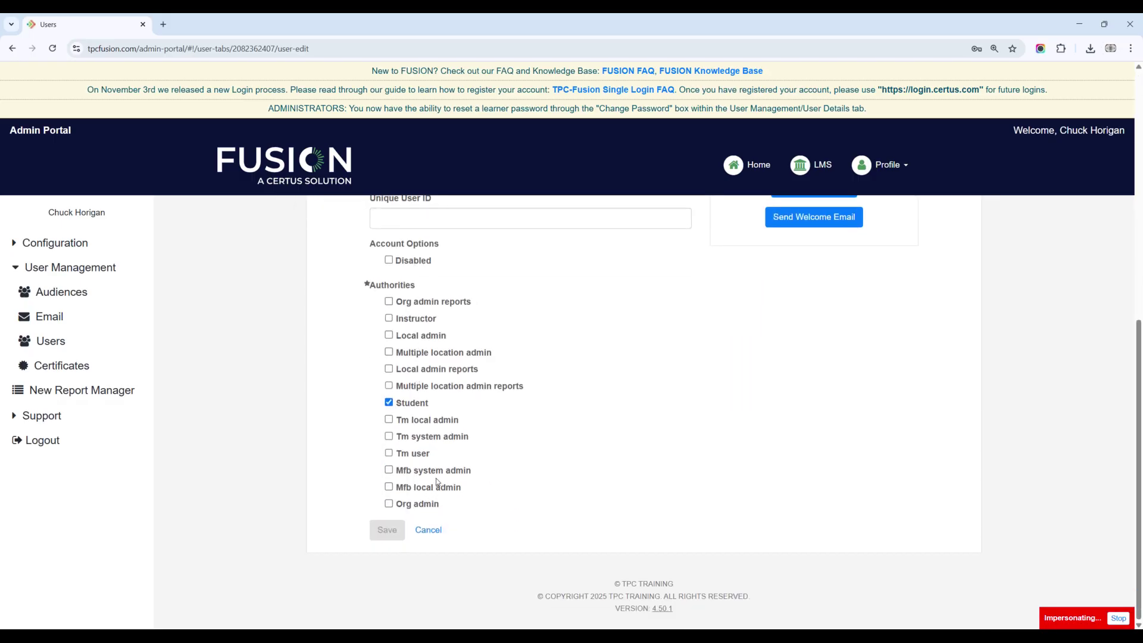
pyautogui.scroll(4, 435, 478)
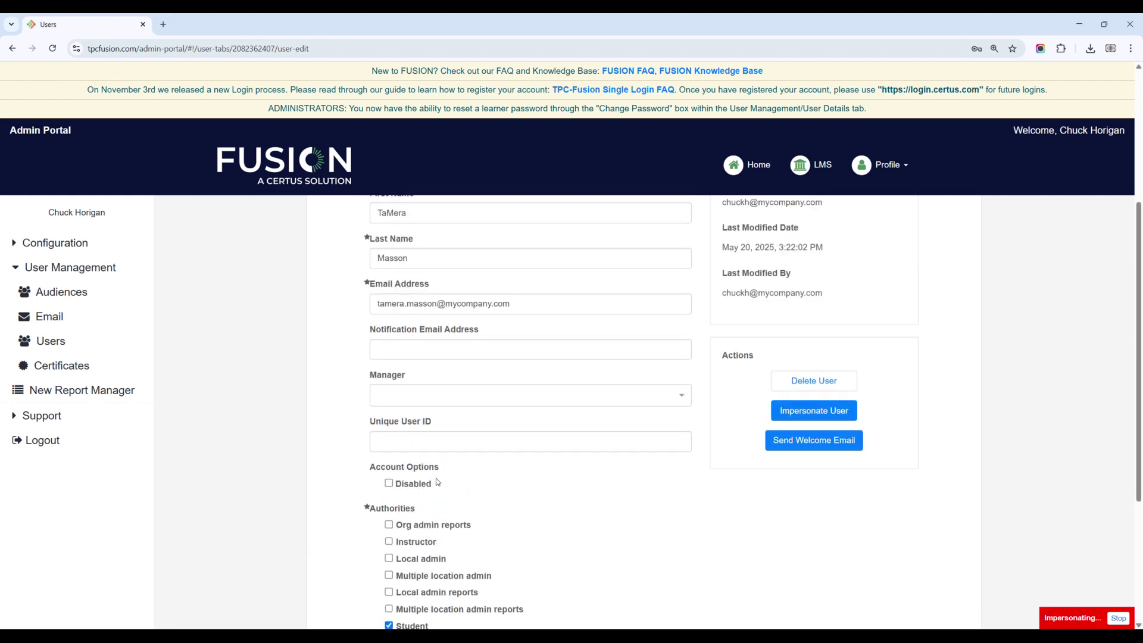
pyautogui.scroll(2, 437, 472)
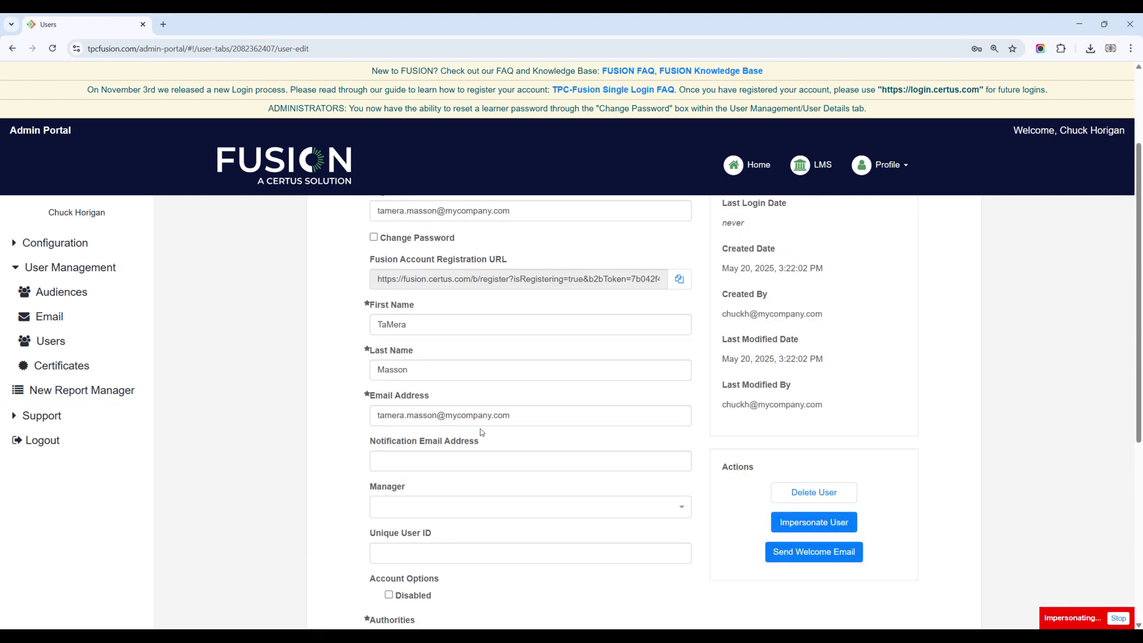
pyautogui.scroll(3, 480, 429)
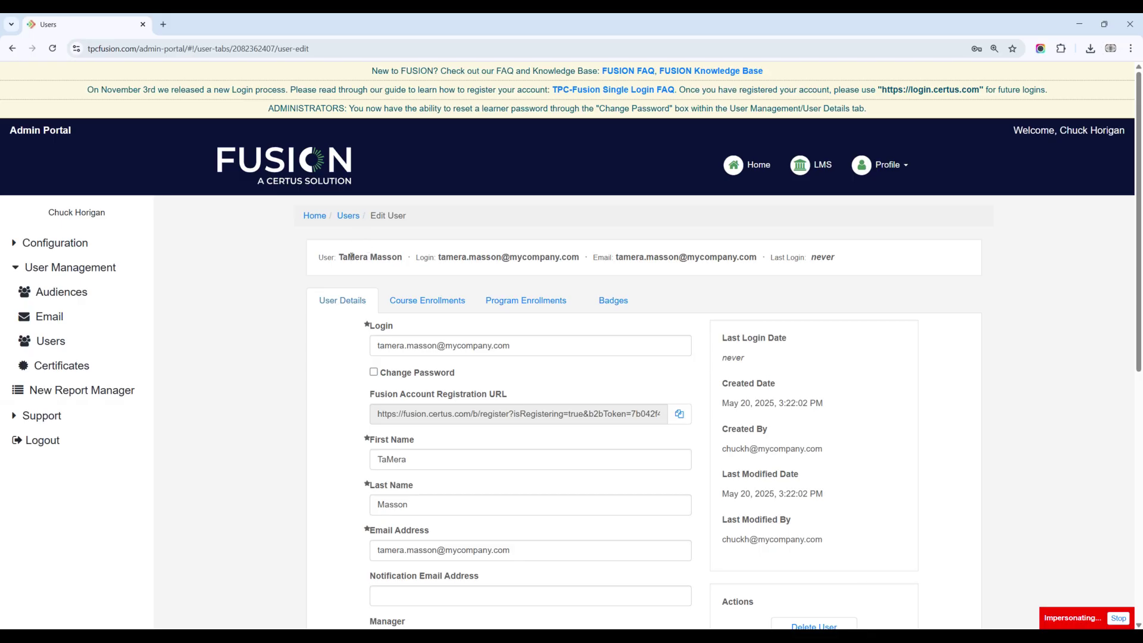
# Step: Enable Change Password for the new student, leaving both password fields empty
pyautogui.click(374, 374)
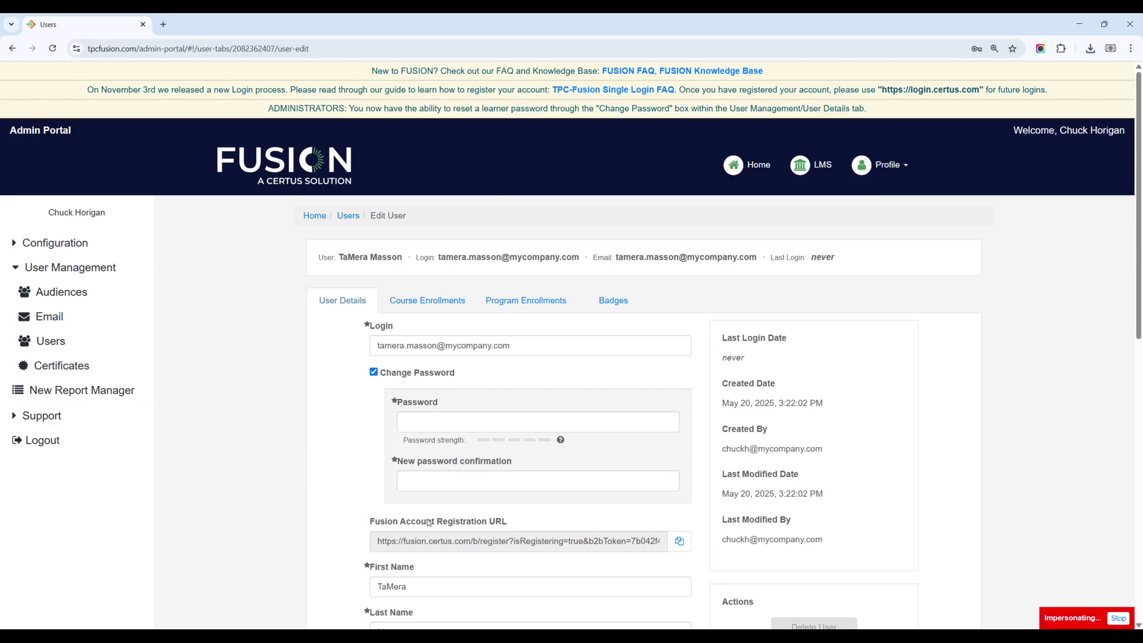
pyautogui.scroll(-10, 377, 504)
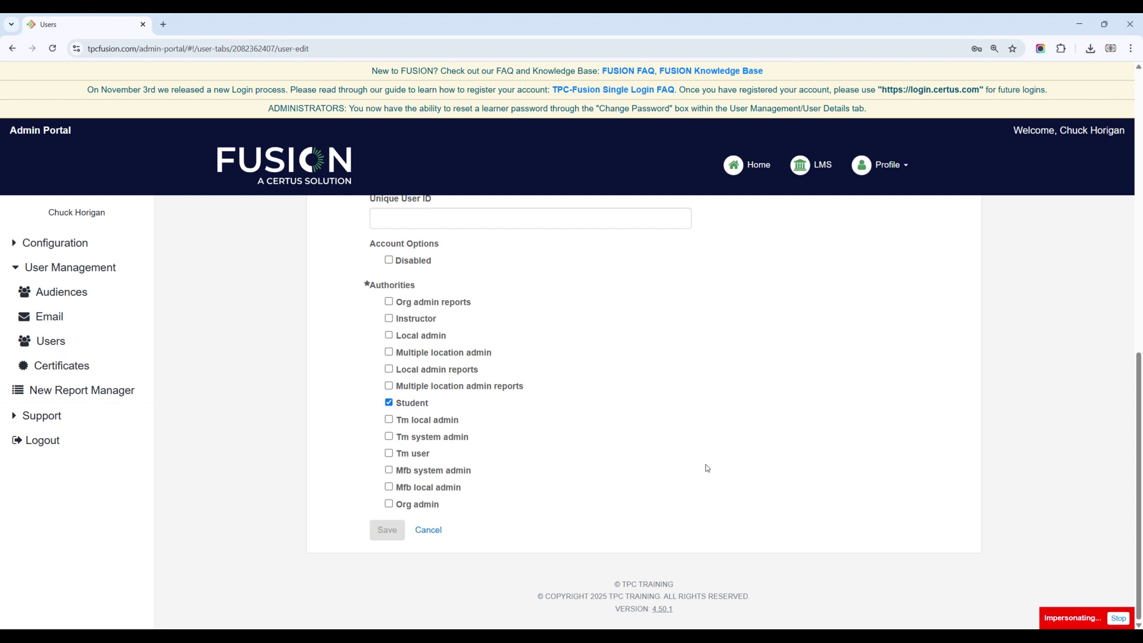
pyautogui.scroll(10, 584, 432)
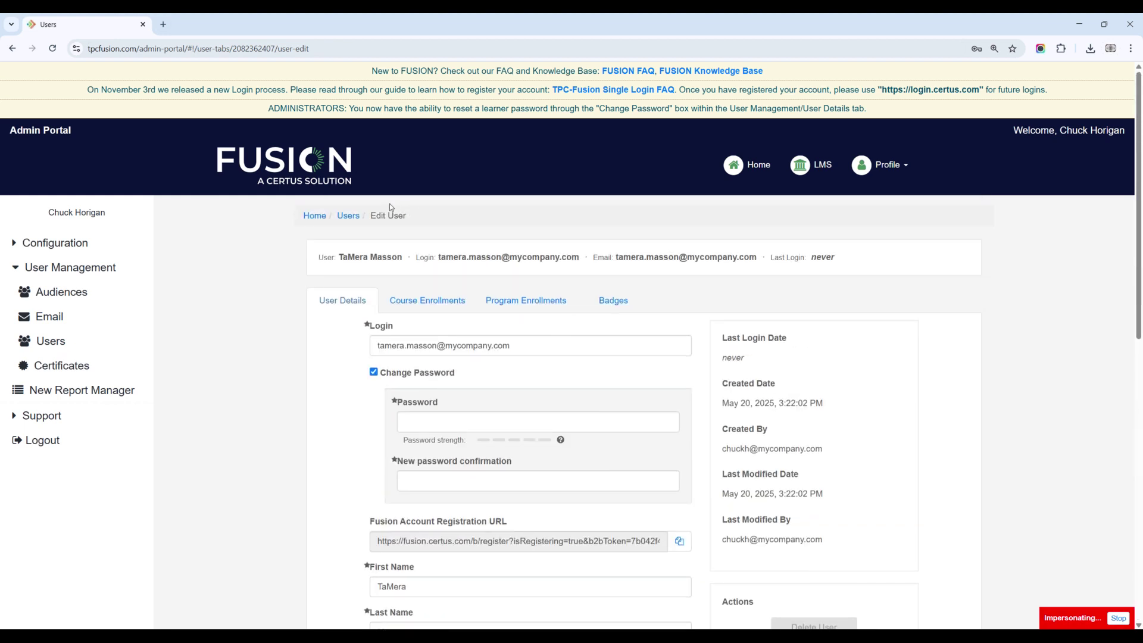
# Step: Return to the Users list and open the second user's account details
pyautogui.click(349, 216)
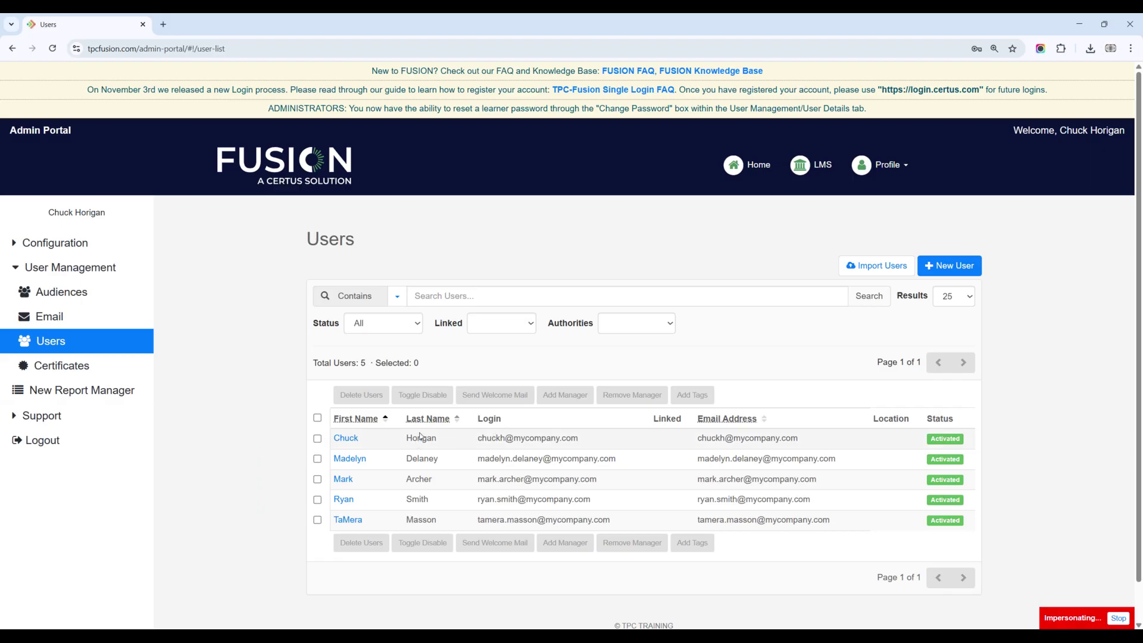
pyautogui.click(348, 459)
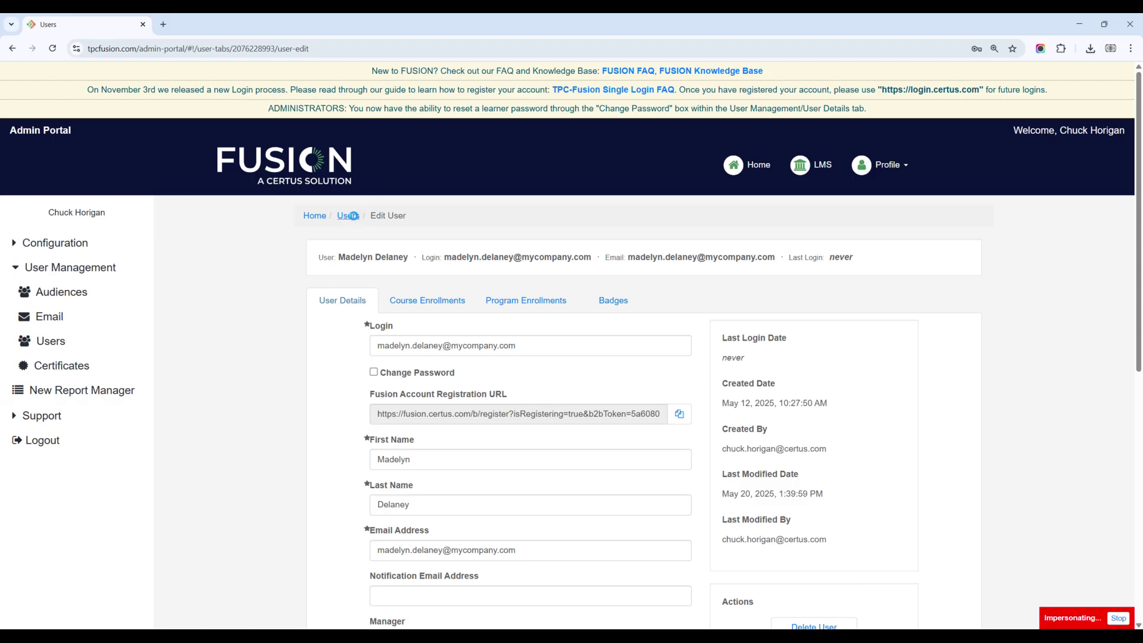
# Step: Go back to the Users list through the breadcrumb link
pyautogui.click(349, 215)
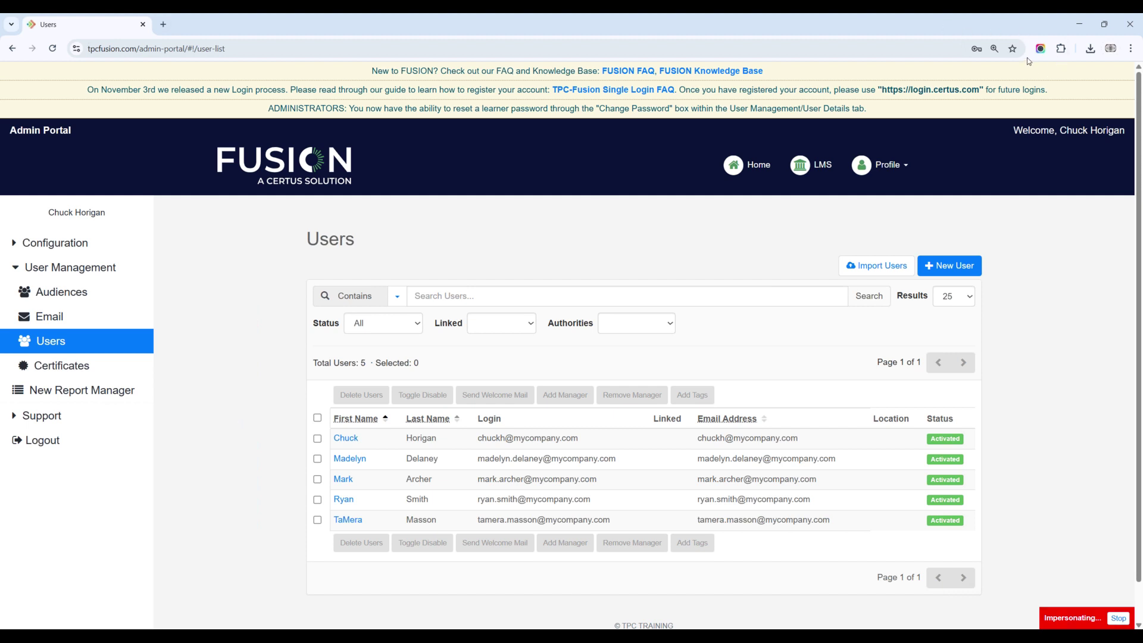
# Step: Turn on Chrome's bookmarks bar via Bookmarks and lists > Show bookmarks bar
pyautogui.click(1130, 48)
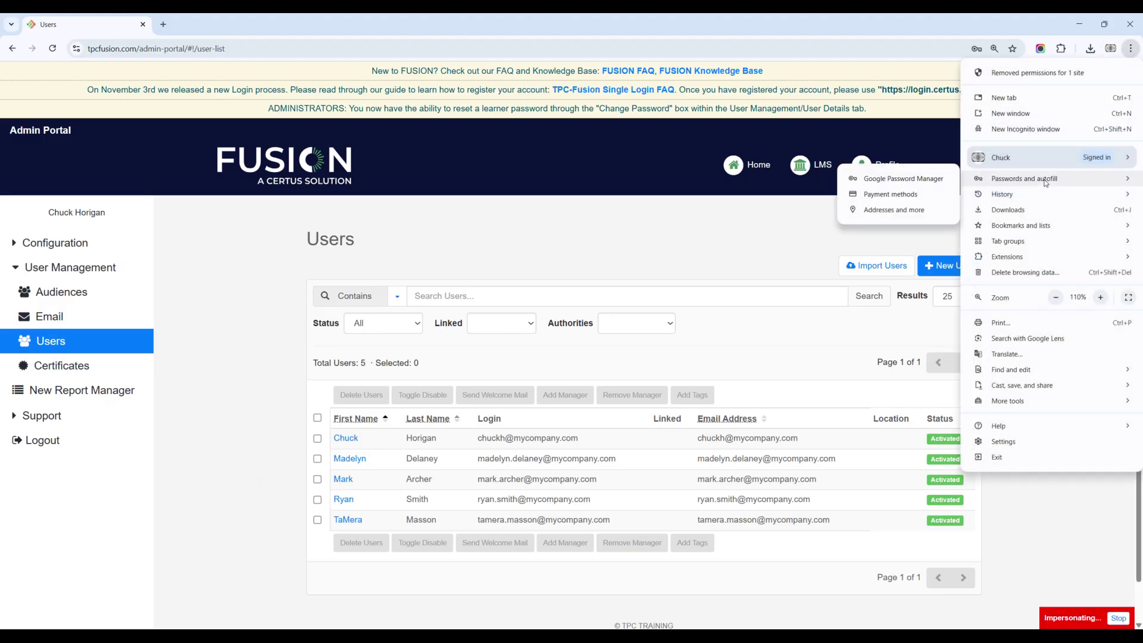
pyautogui.moveTo(1051, 227)
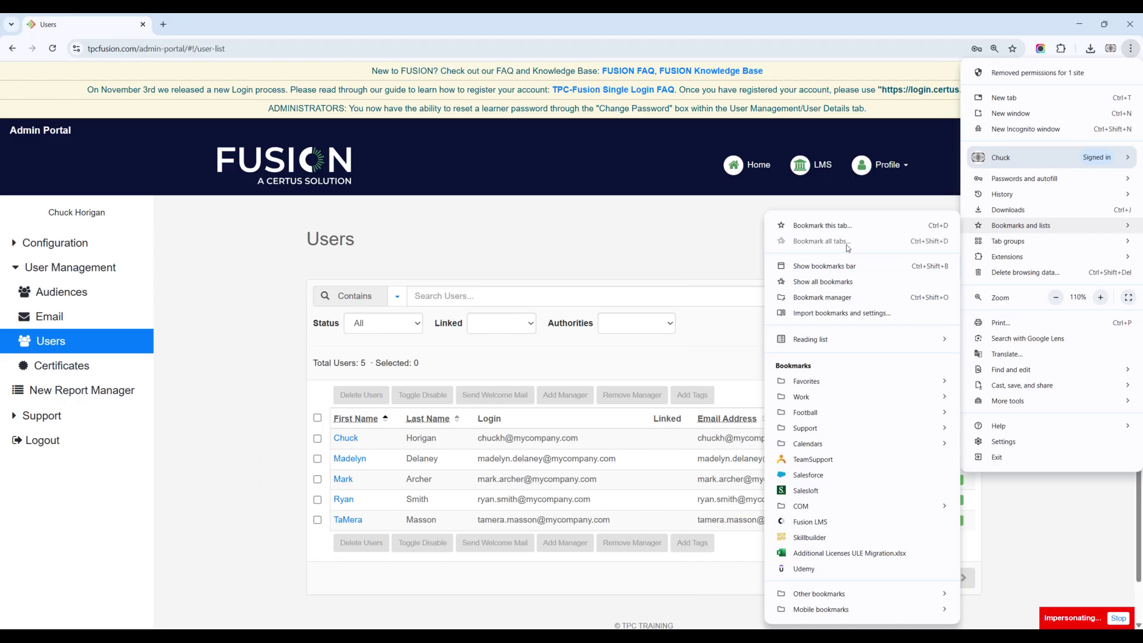
pyautogui.click(833, 266)
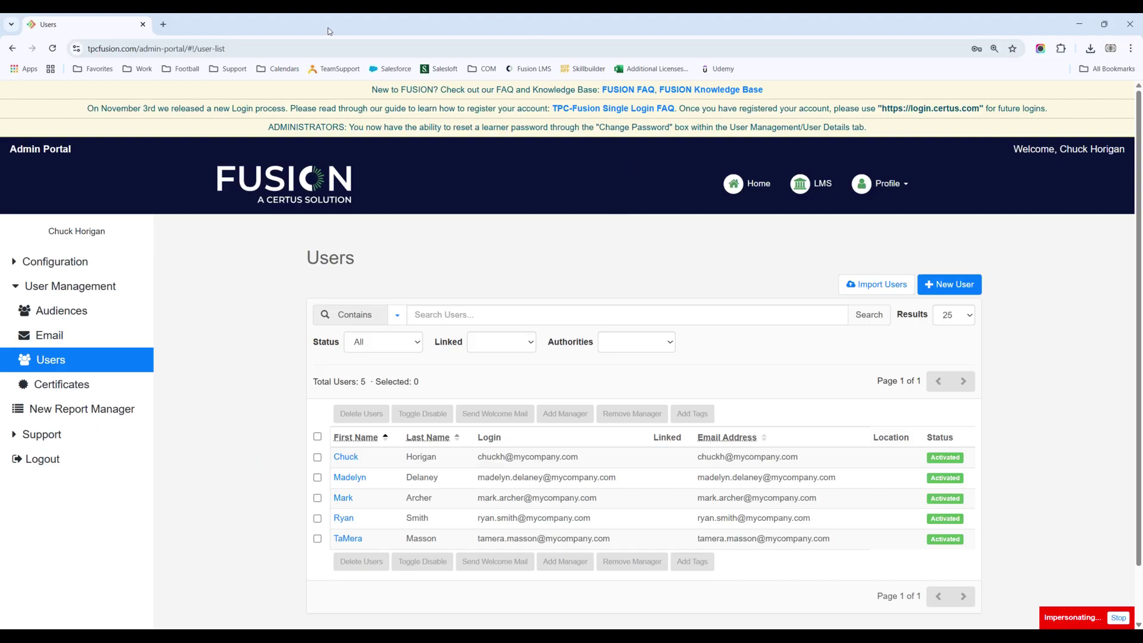
# Step: In a new tab, load Skillbuilder, go to Certus Onboarding's Manager Home, and start Add a New Student
pyautogui.click(163, 25)
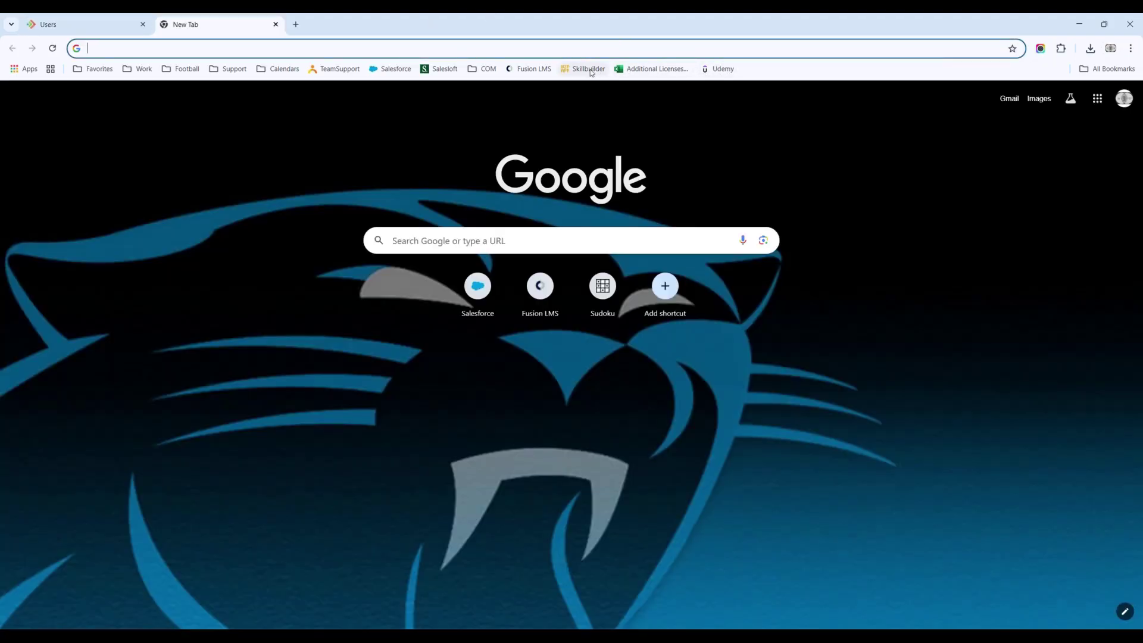
pyautogui.click(576, 71)
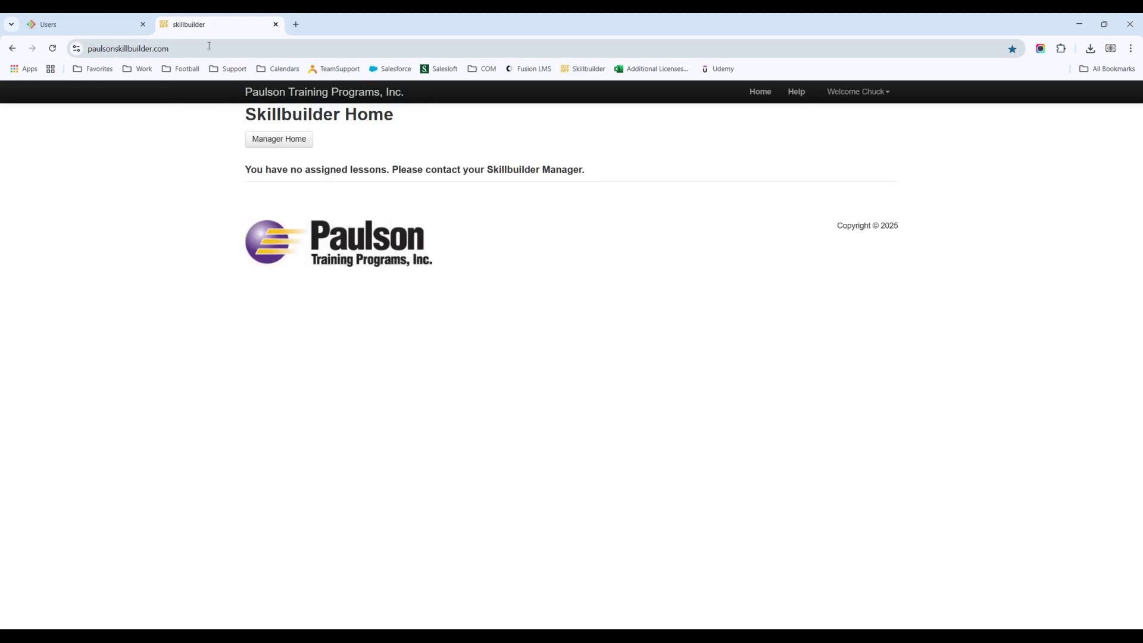
pyautogui.click(287, 144)
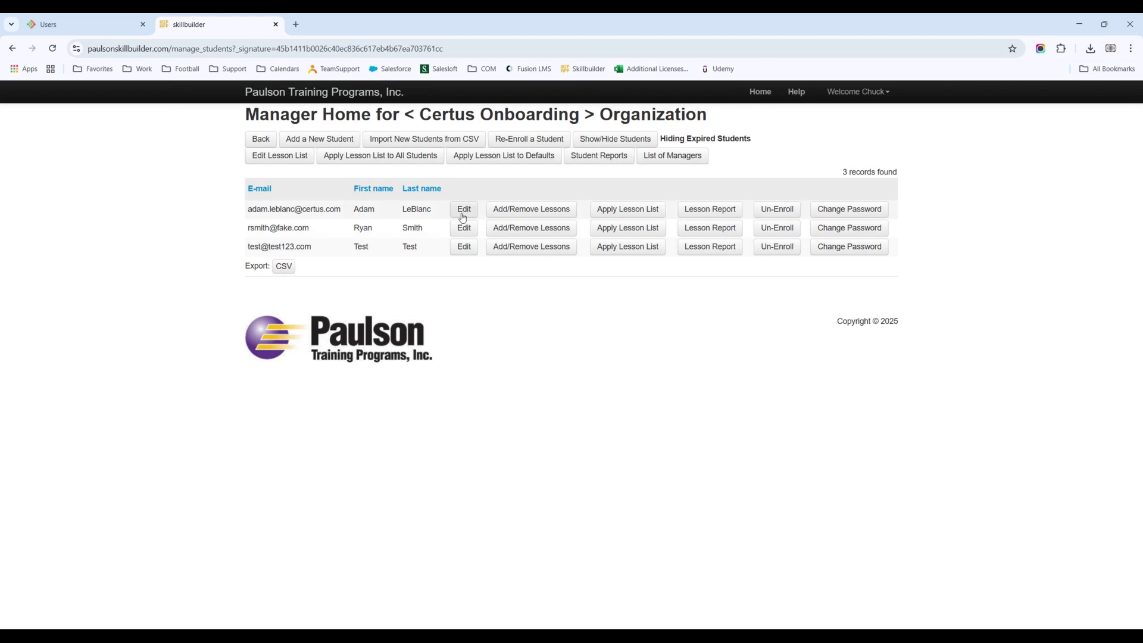
pyautogui.click(316, 141)
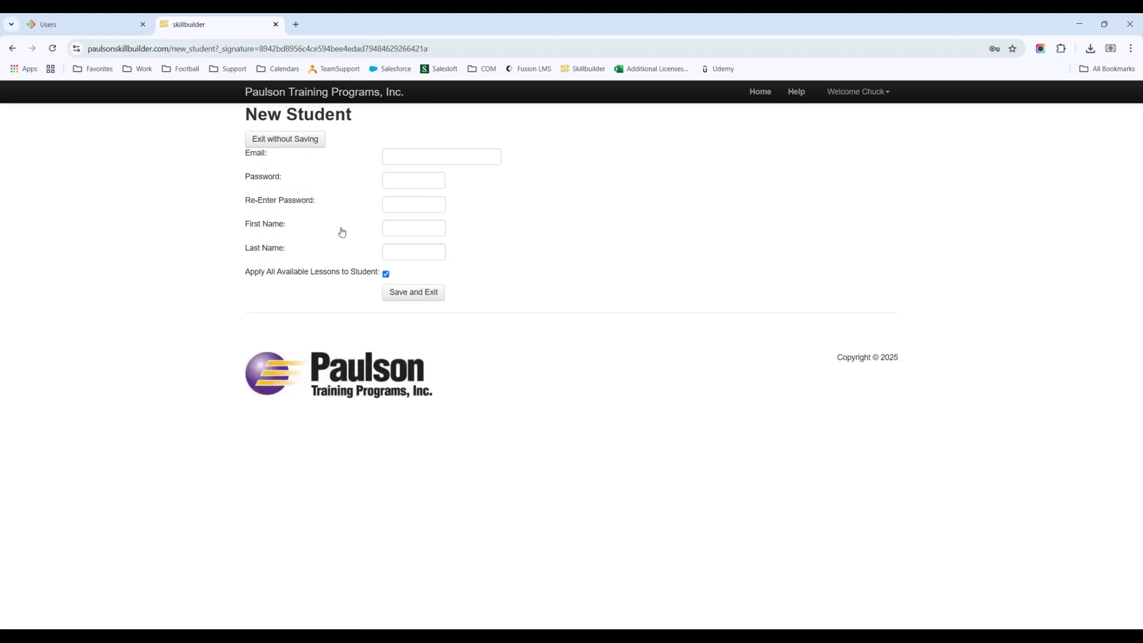
# Step: Fill in the new student's e-mail address, password, and first and last name
pyautogui.click(386, 157)
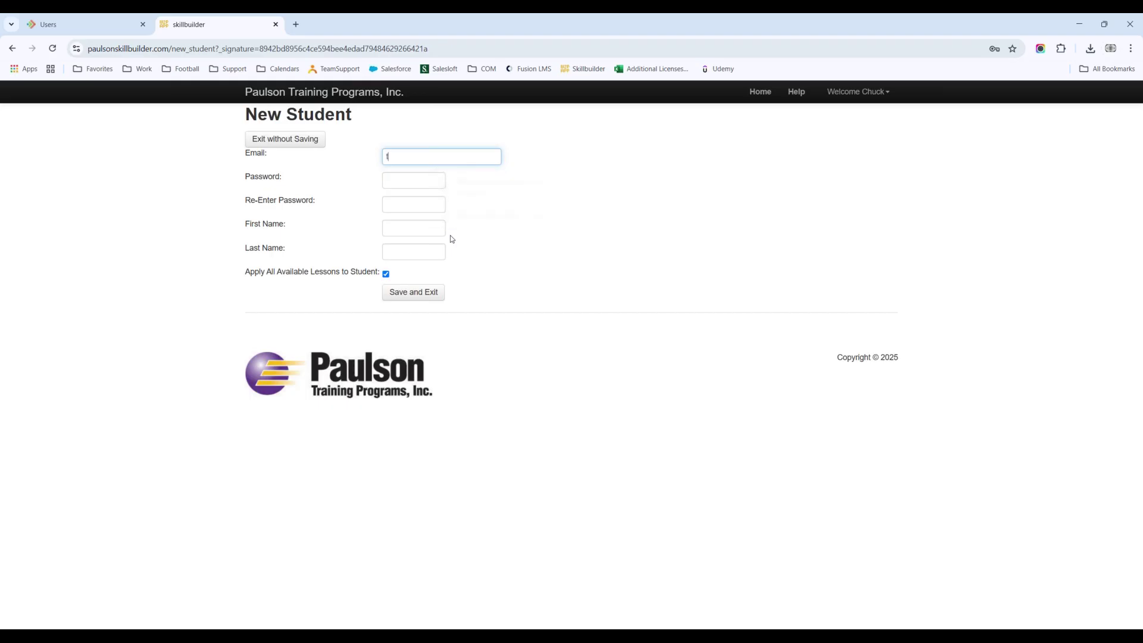
pyautogui.press('Tab')
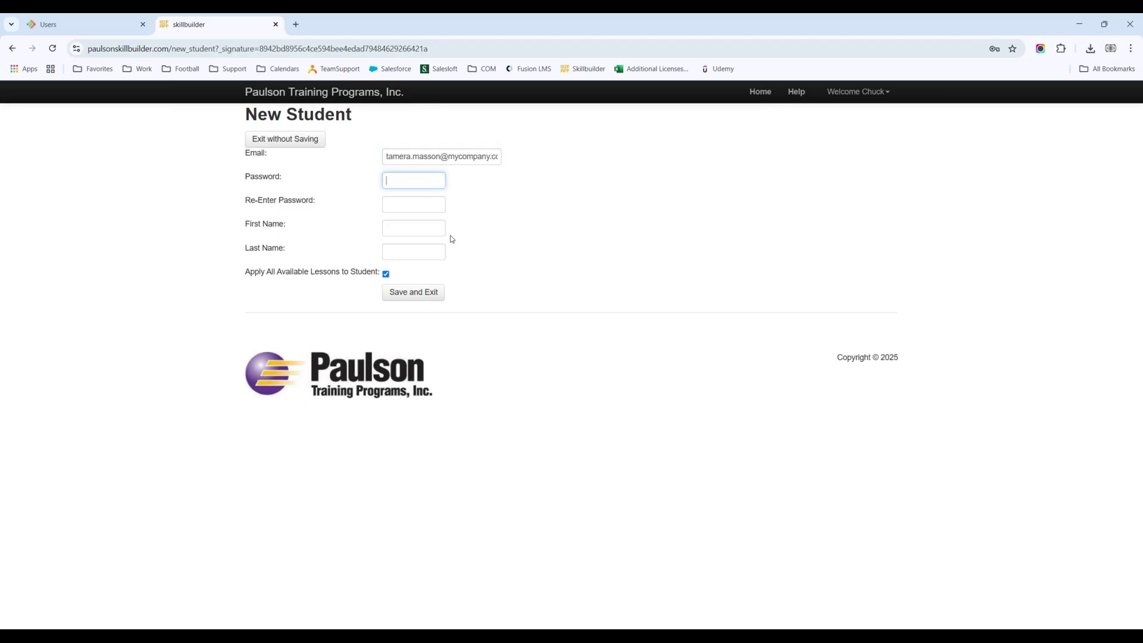
pyautogui.write('*********')
pyautogui.press('Tab')
pyautogui.write('*********')
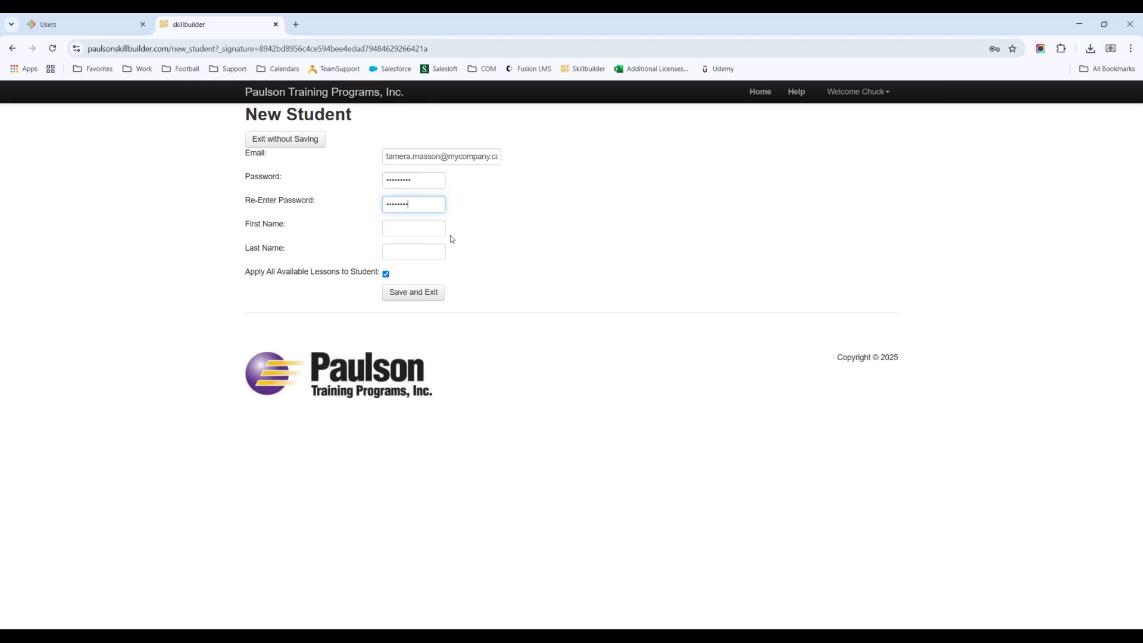
pyautogui.press('Tab')
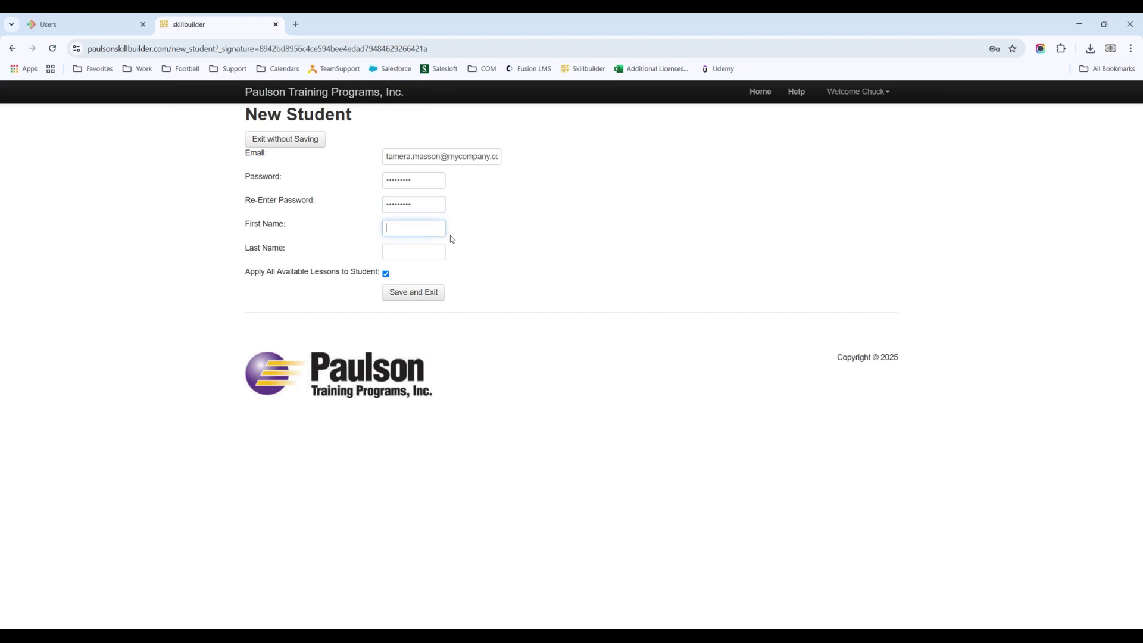
pyautogui.press('Tab')
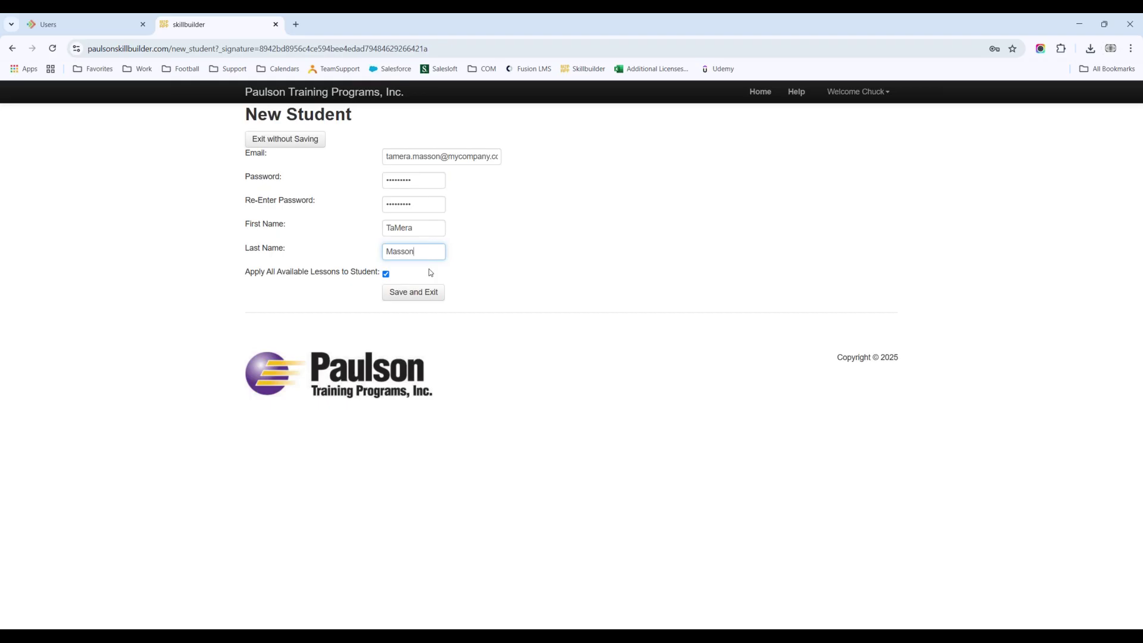
# Step: Save the new student, apply the lesson list to them, and open their Add/Remove Lessons page
pyautogui.click(410, 300)
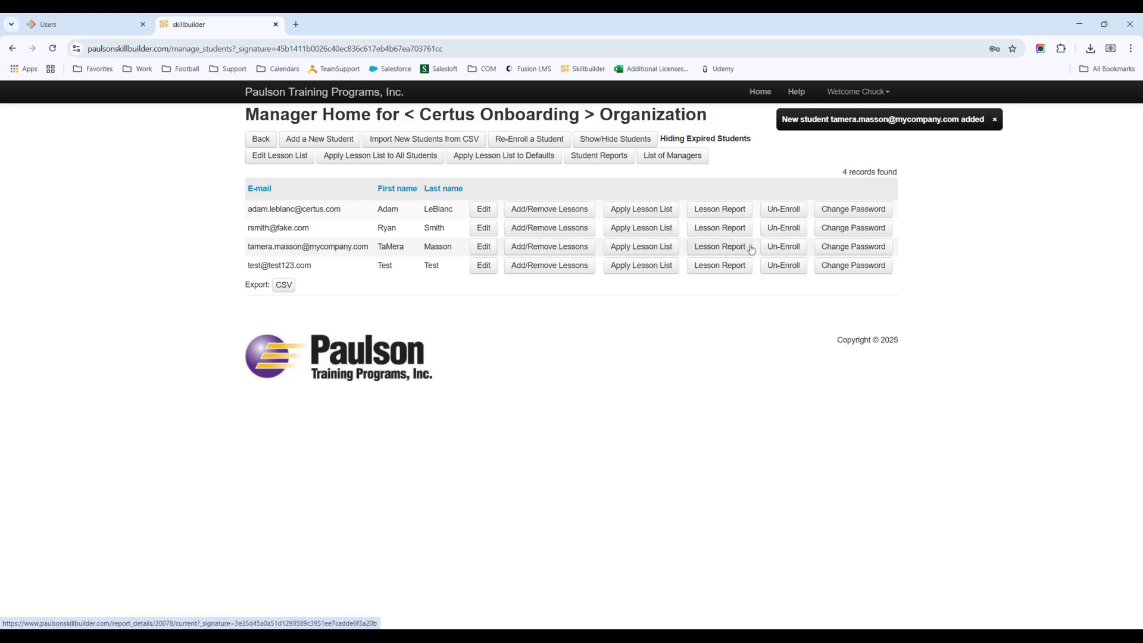
pyautogui.click(630, 250)
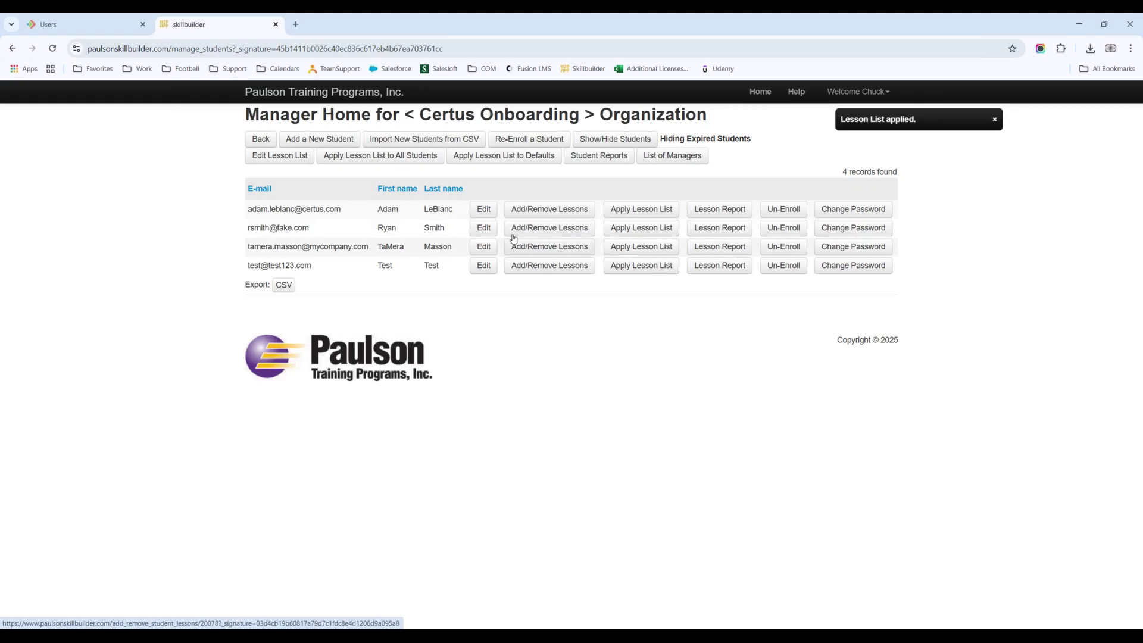
pyautogui.click(569, 252)
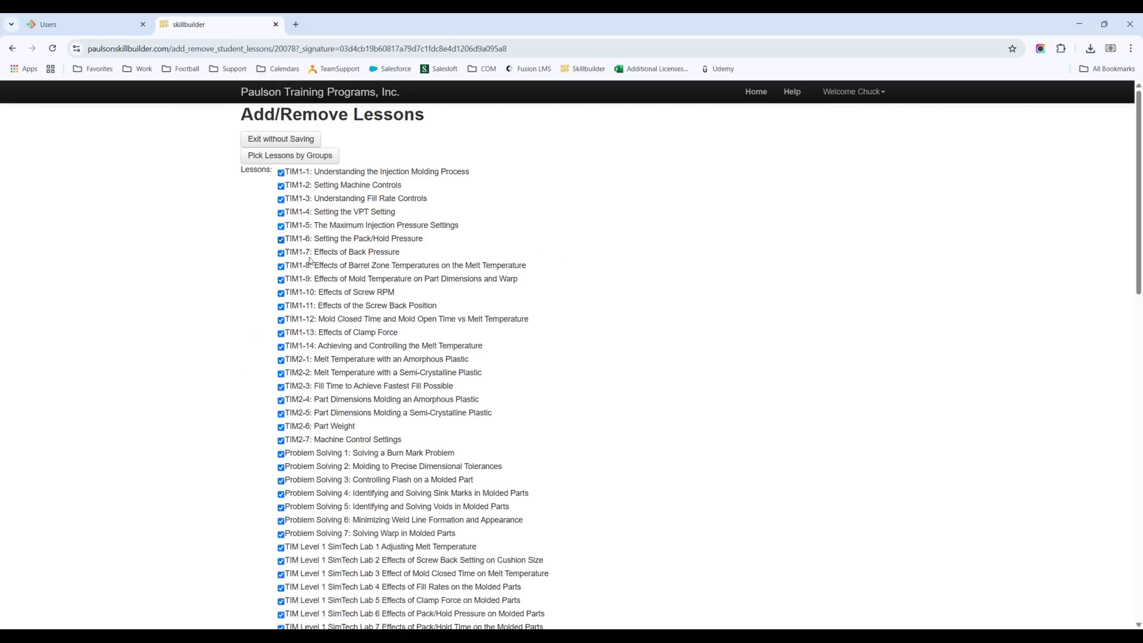
# Step: Review the checked lessons, exit without saving, and open the third student's lesson report
pyautogui.scroll(-5, 324, 256)
pyautogui.scroll(-8, 326, 256)
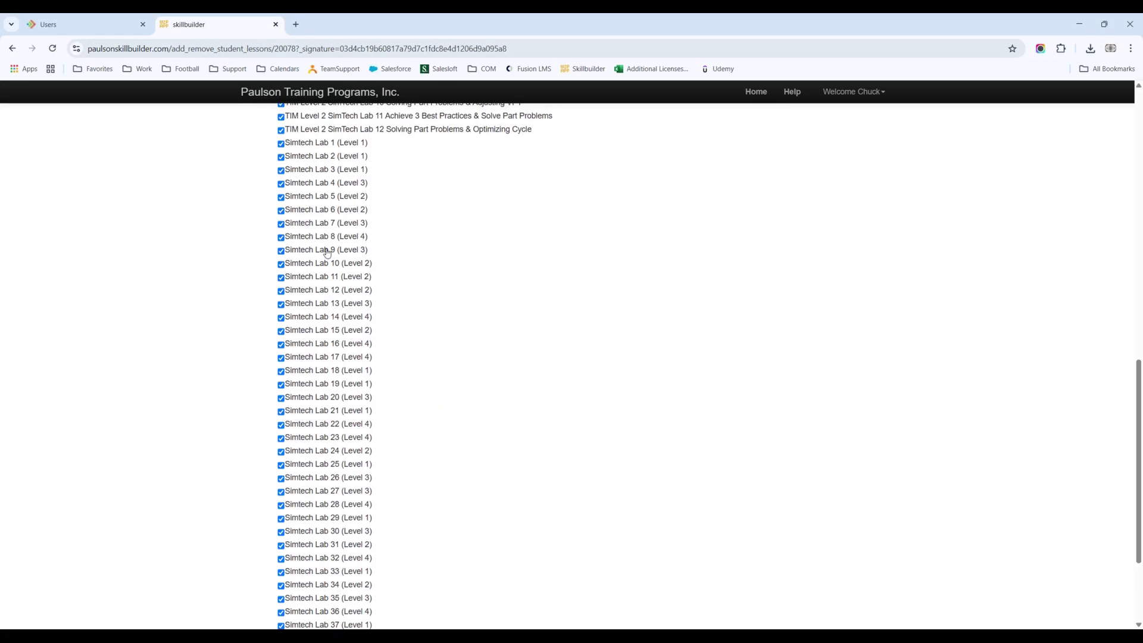
pyautogui.scroll(15, 321, 432)
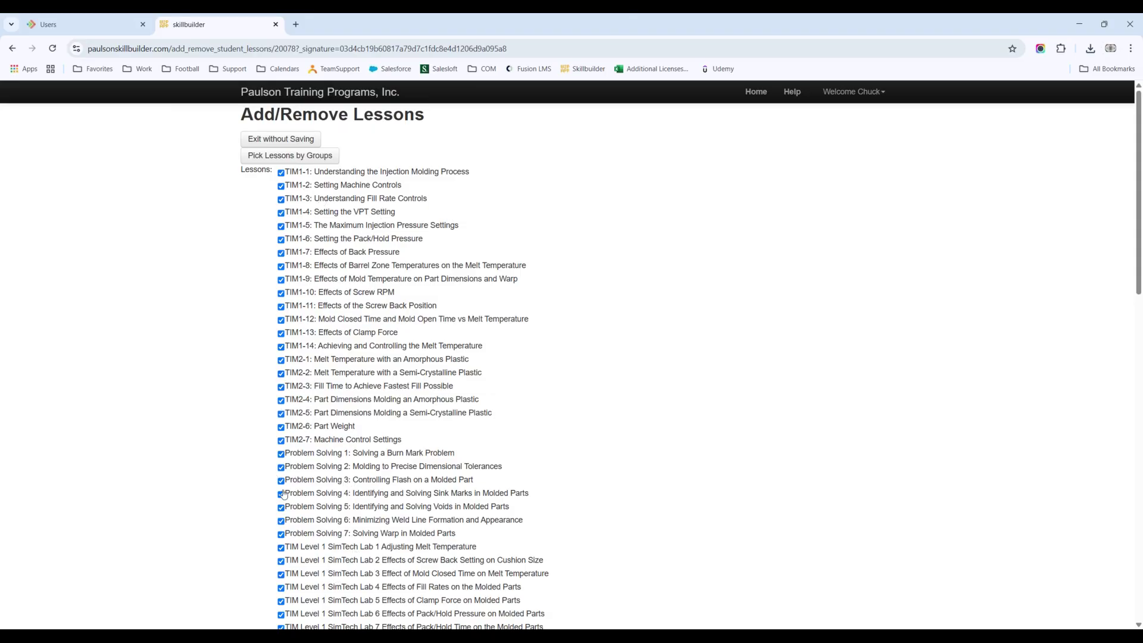
pyautogui.click(286, 143)
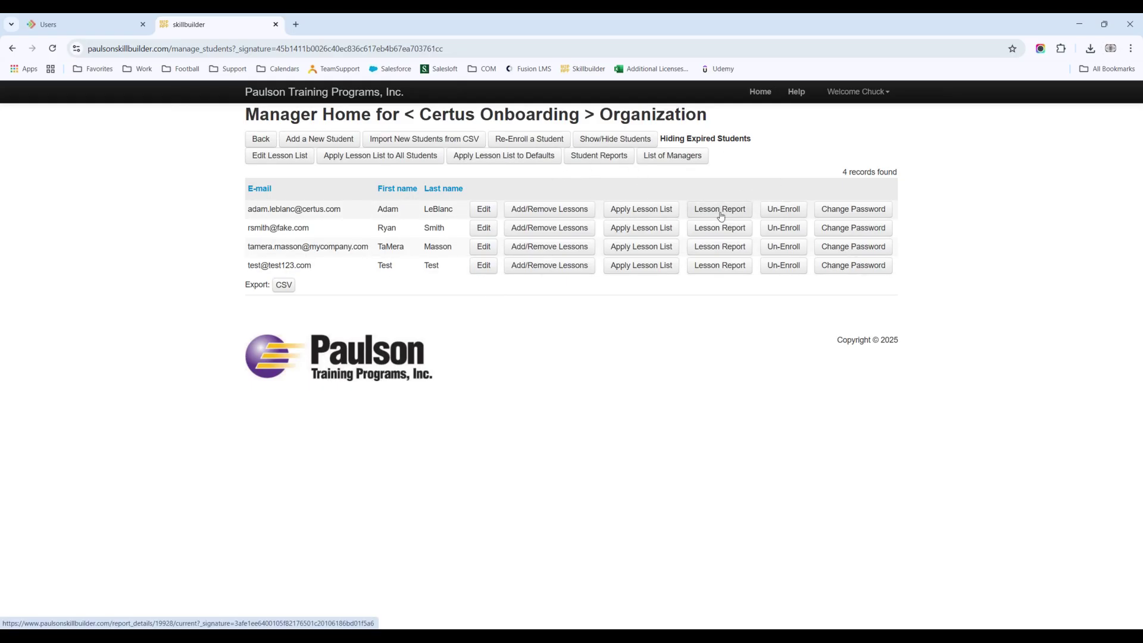
pyautogui.click(724, 247)
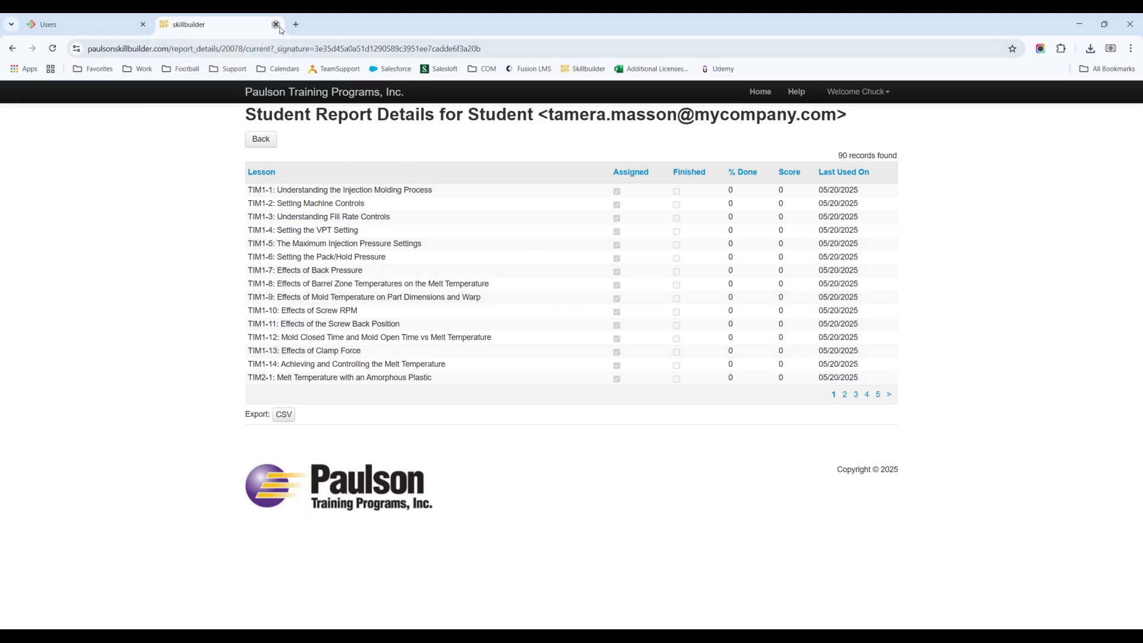
# Step: Close the Skillbuilder tab after reviewing the third student's lesson report, returning to FUSION's Users list
pyautogui.click(276, 25)
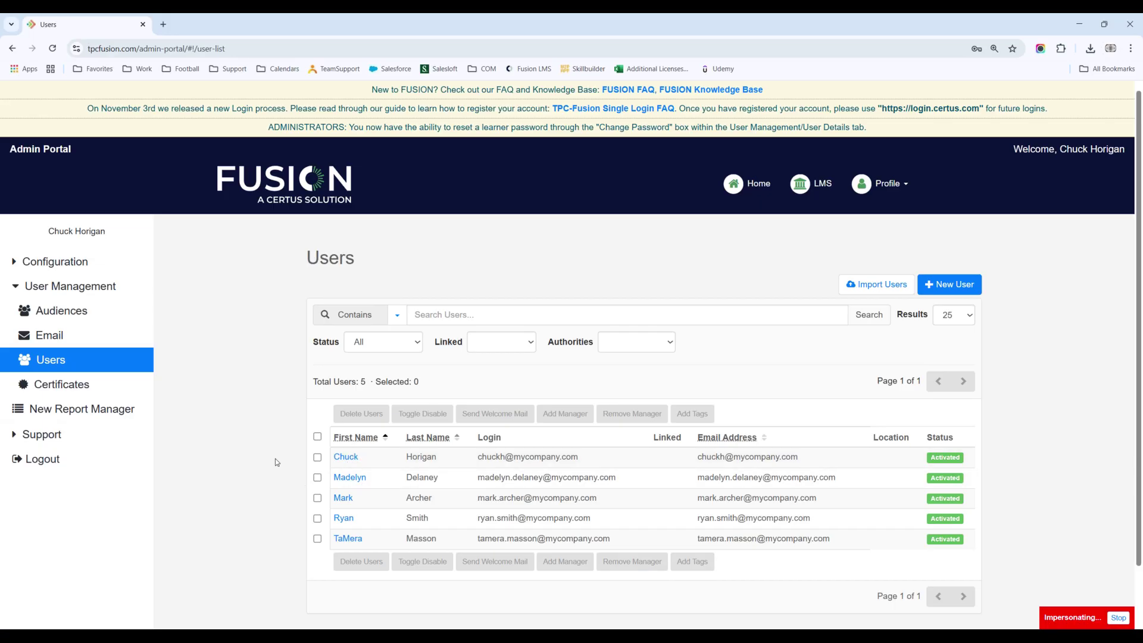
# Step: Open the first listed user's account and view its Course Enrollments, which has no current enrollments
pyautogui.click(347, 457)
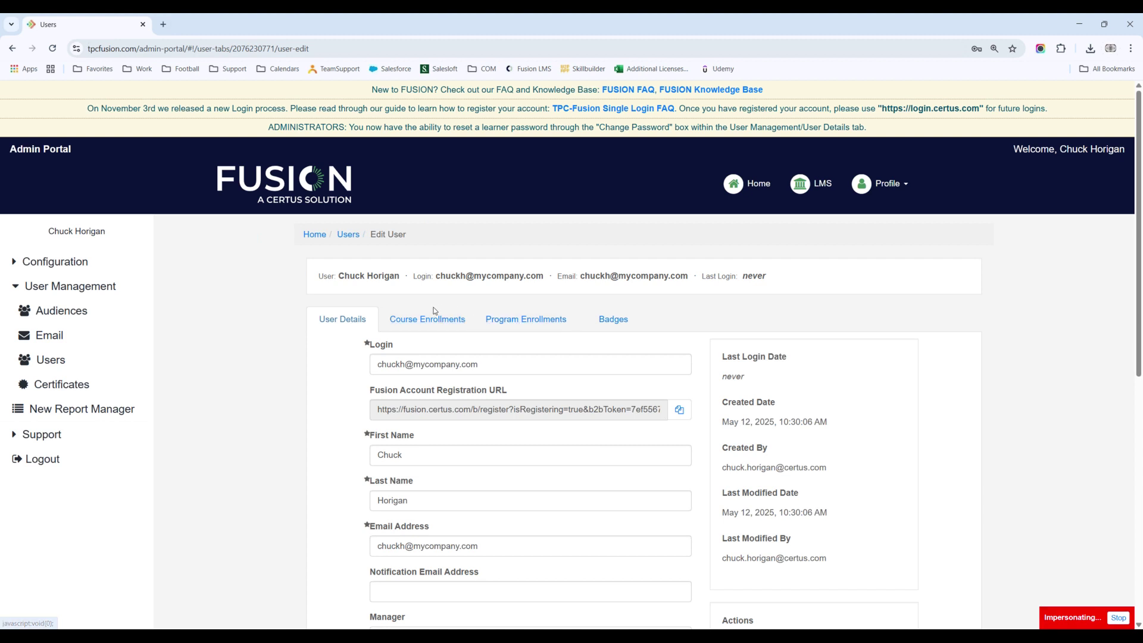
pyautogui.click(417, 318)
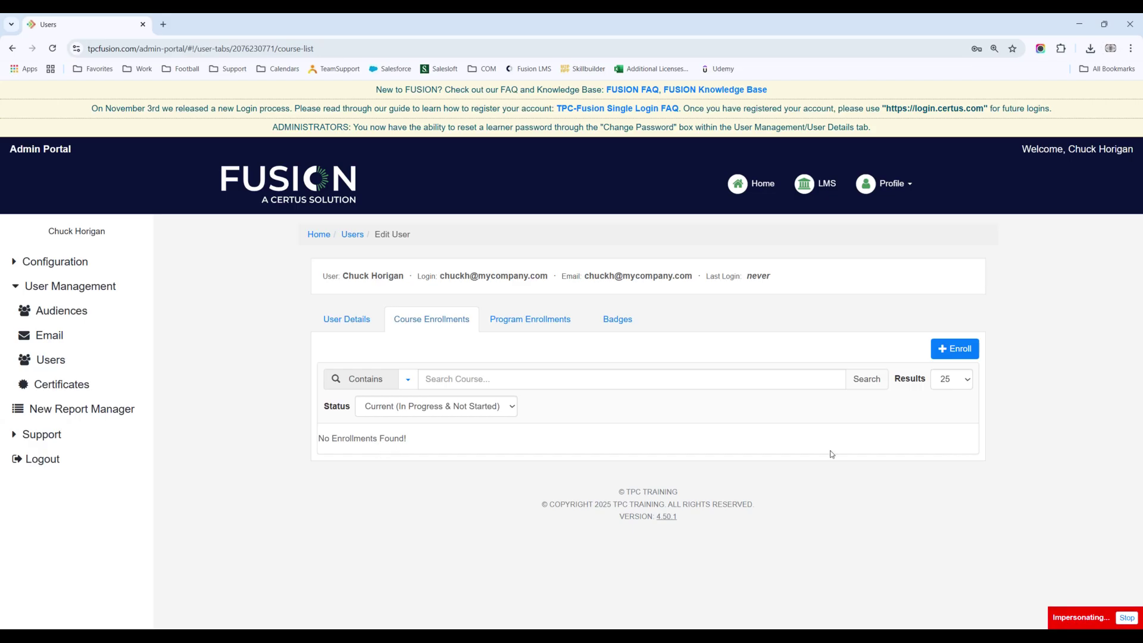
# Step: Start a new enrollment with the Thick Sheet Thermoforming and Thin Sheet Thermoforming courses selected
pyautogui.click(949, 351)
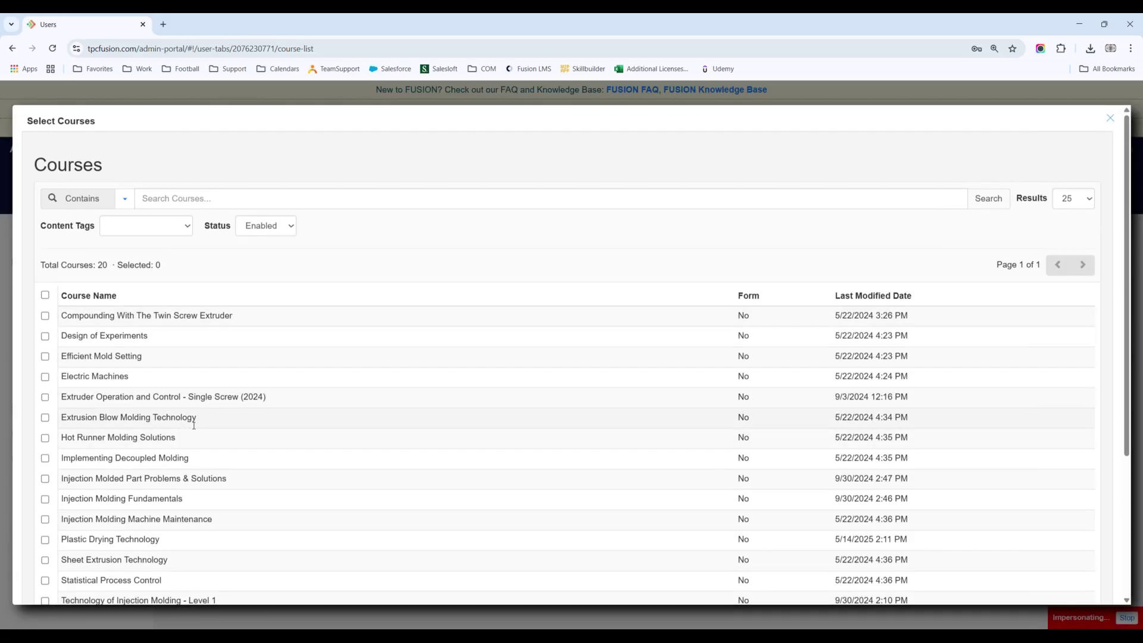
pyautogui.scroll(-3, 207, 405)
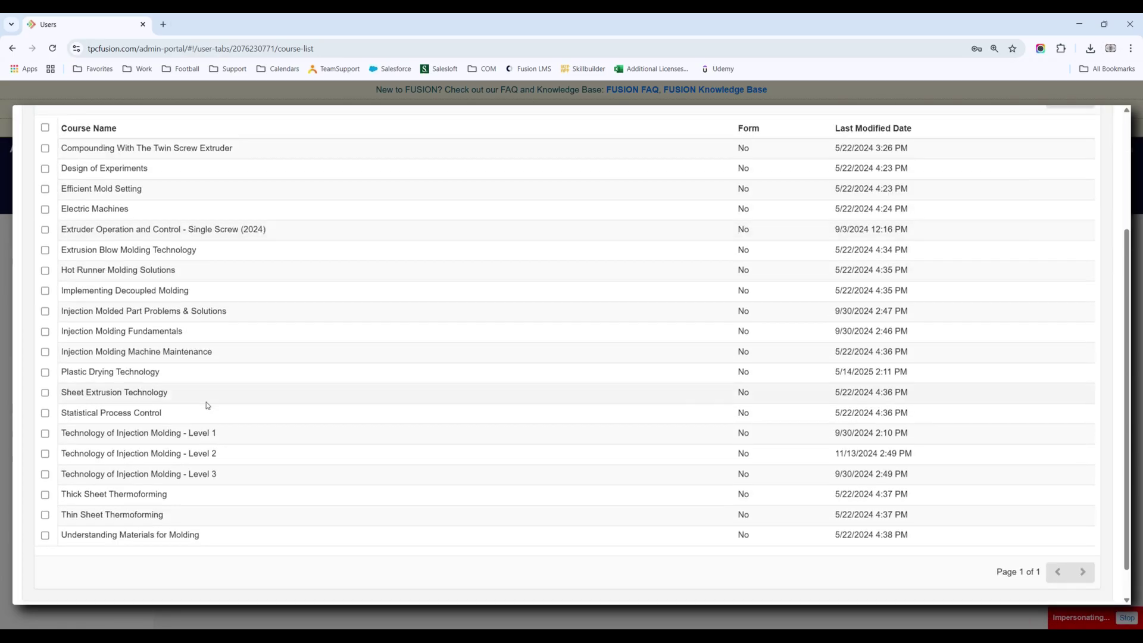
pyautogui.scroll(3, 206, 406)
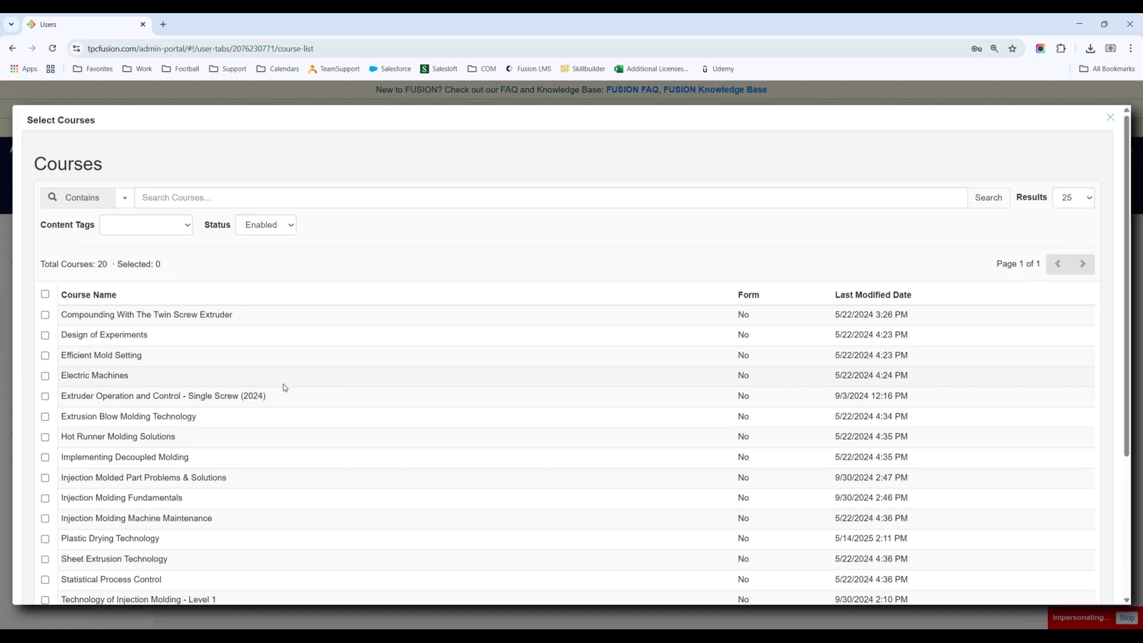
pyautogui.scroll(-3, 381, 386)
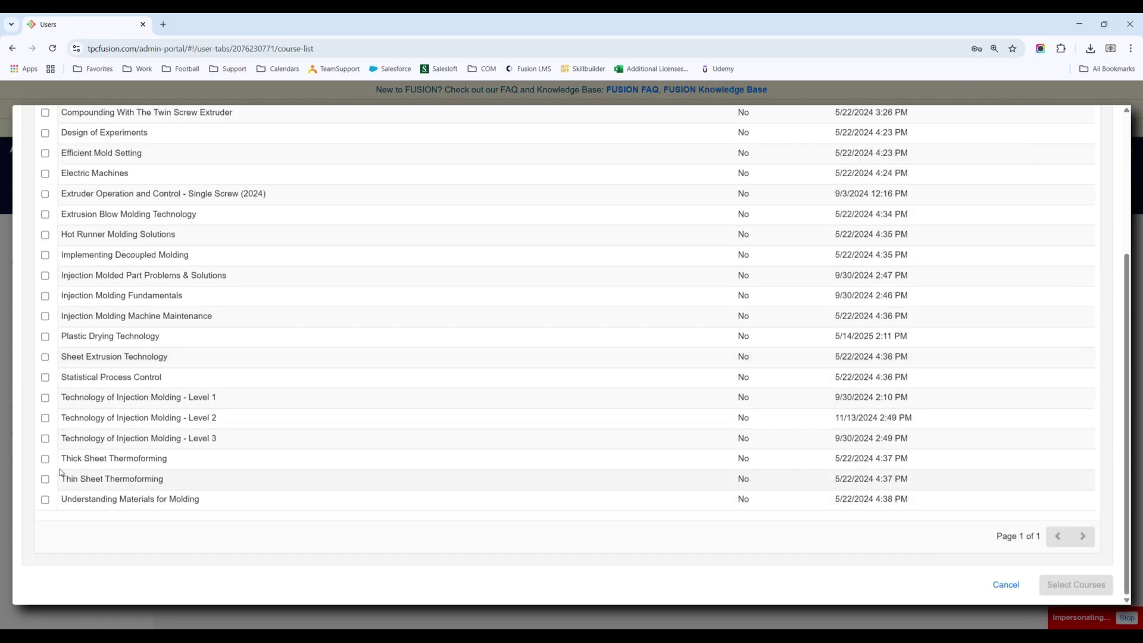
pyautogui.click(45, 459)
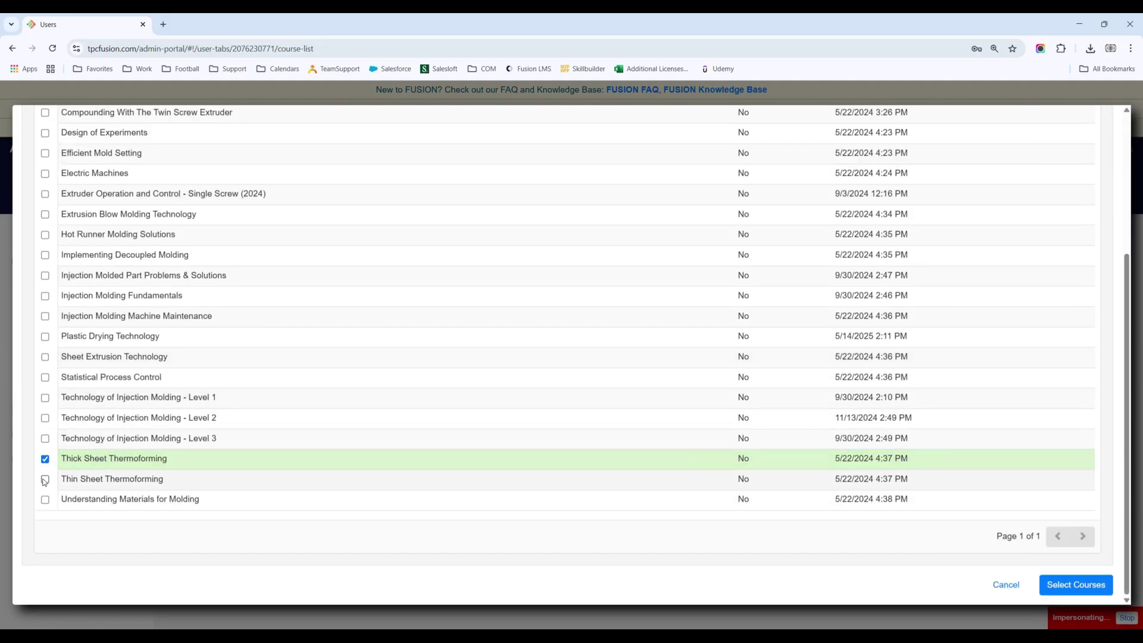
pyautogui.click(45, 479)
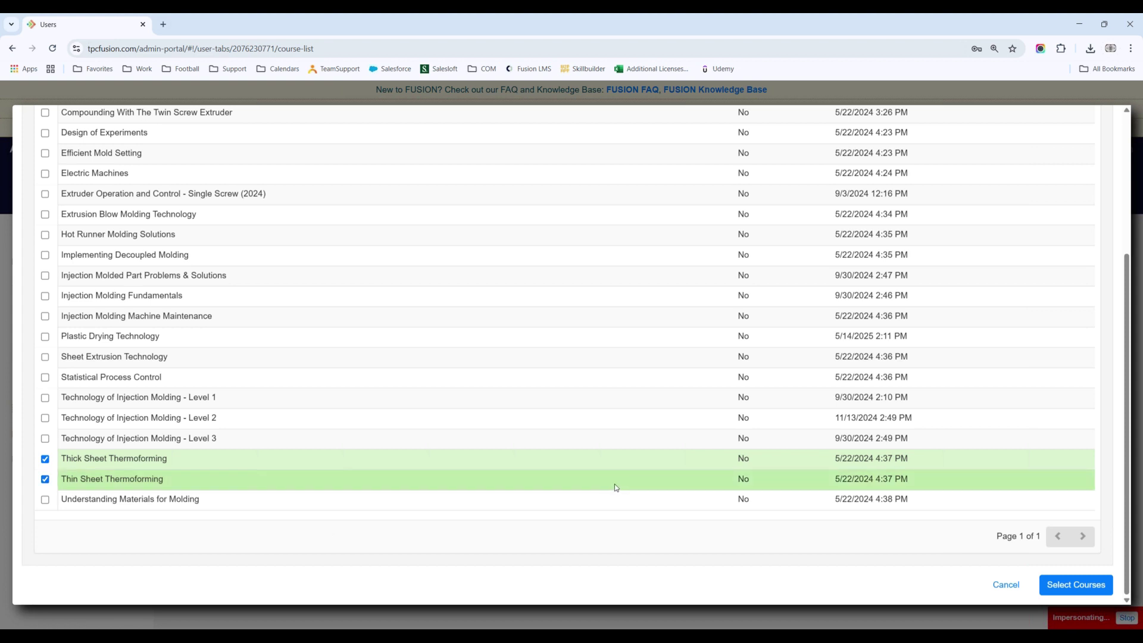
pyautogui.click(1065, 587)
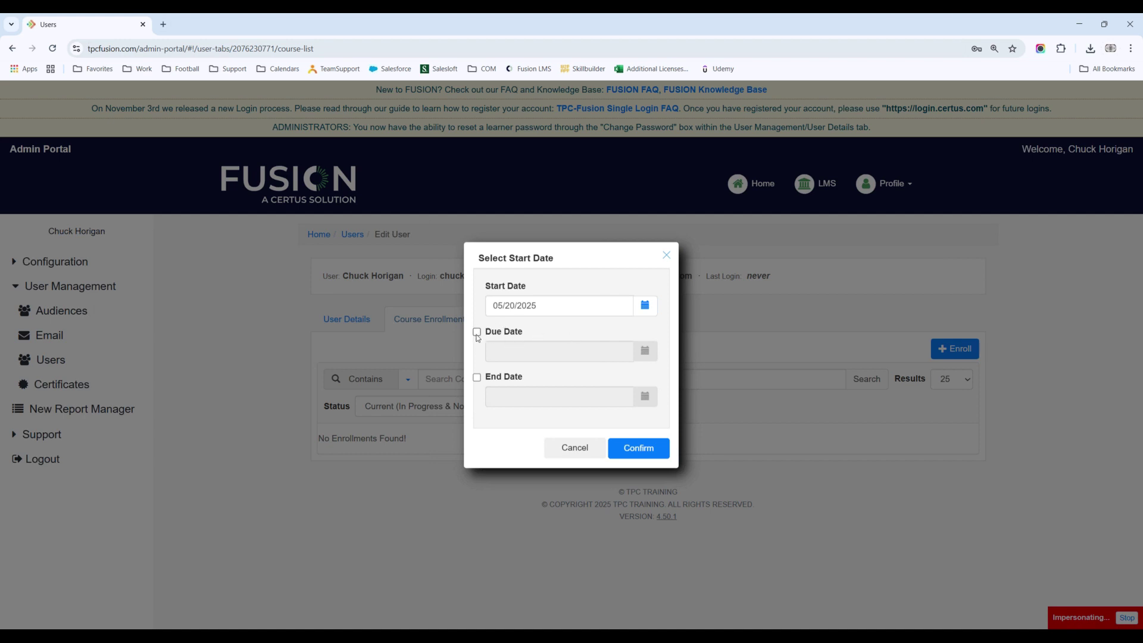
# Step: Enable a due date and set it to 07/15/2025, keeping the 05/20/2025 start date
pyautogui.click(477, 332)
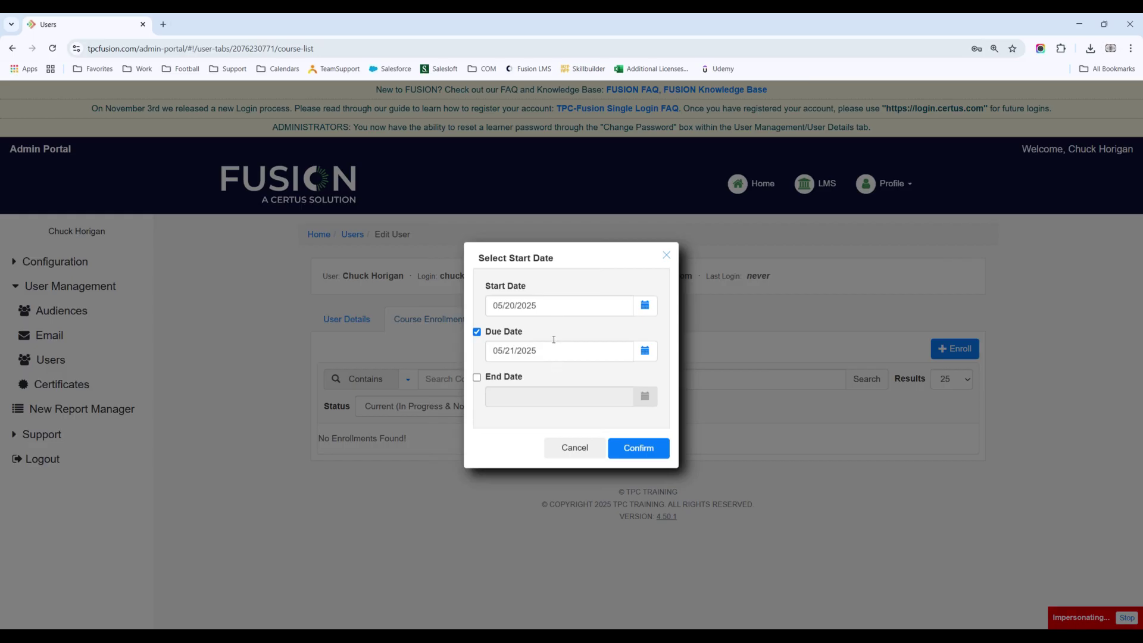
pyautogui.moveTo(535, 354); pyautogui.dragTo(482, 359)
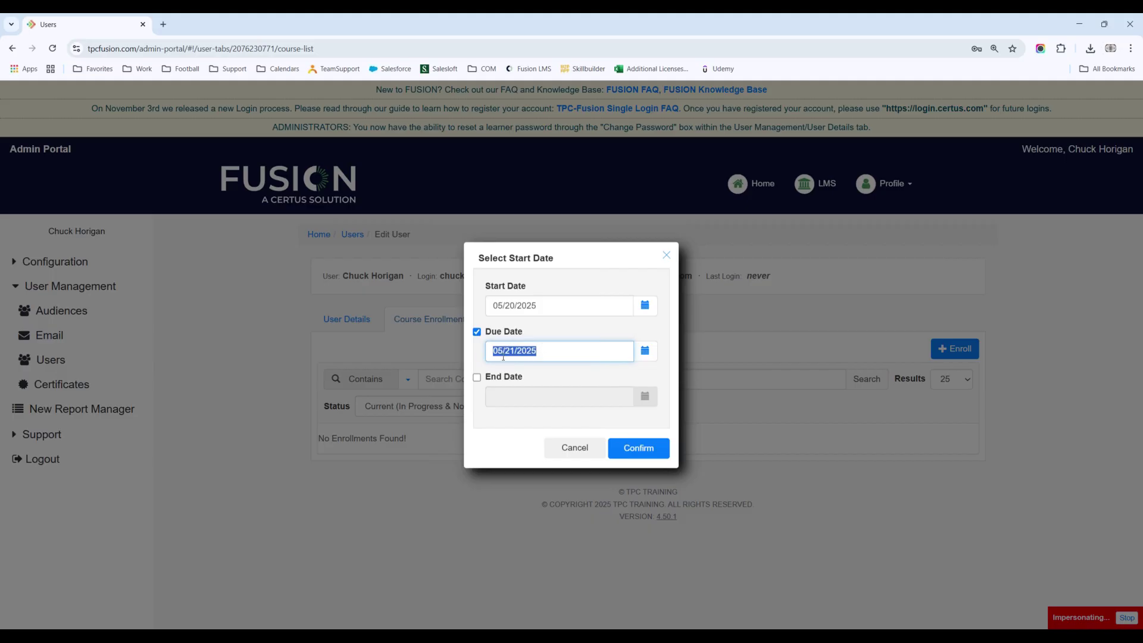
pyautogui.click(645, 351)
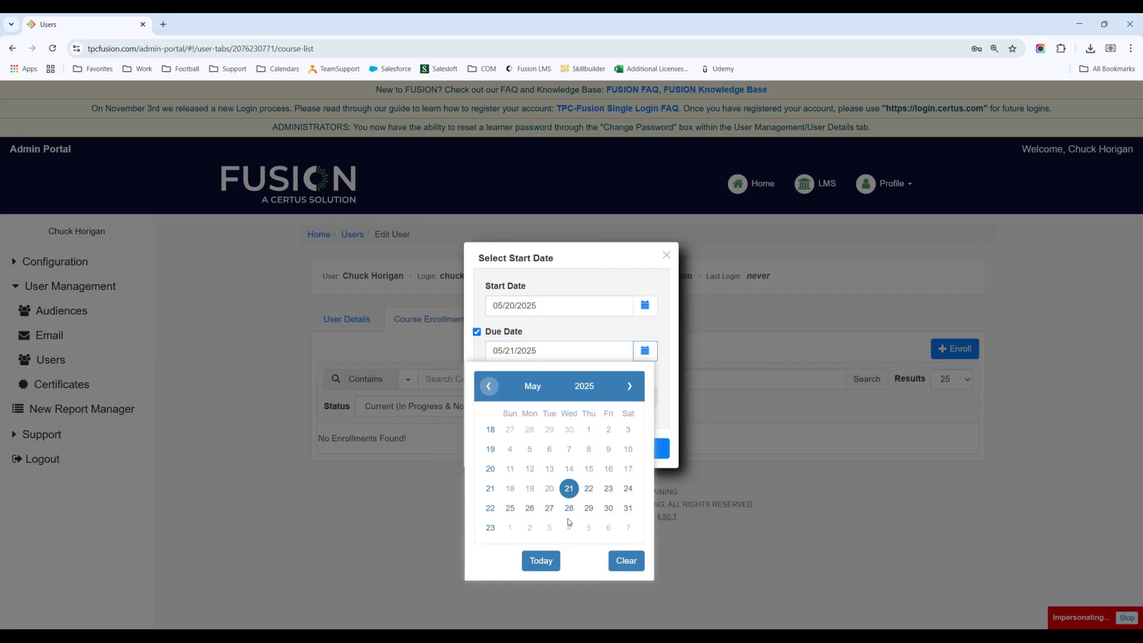
pyautogui.click(630, 389)
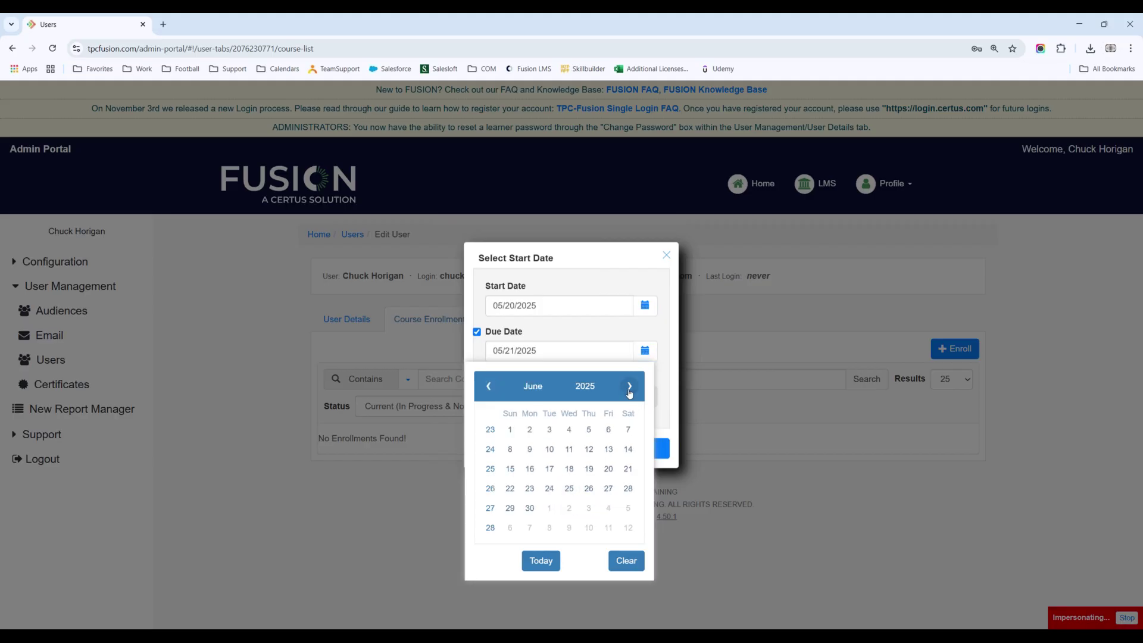
pyautogui.click(630, 388)
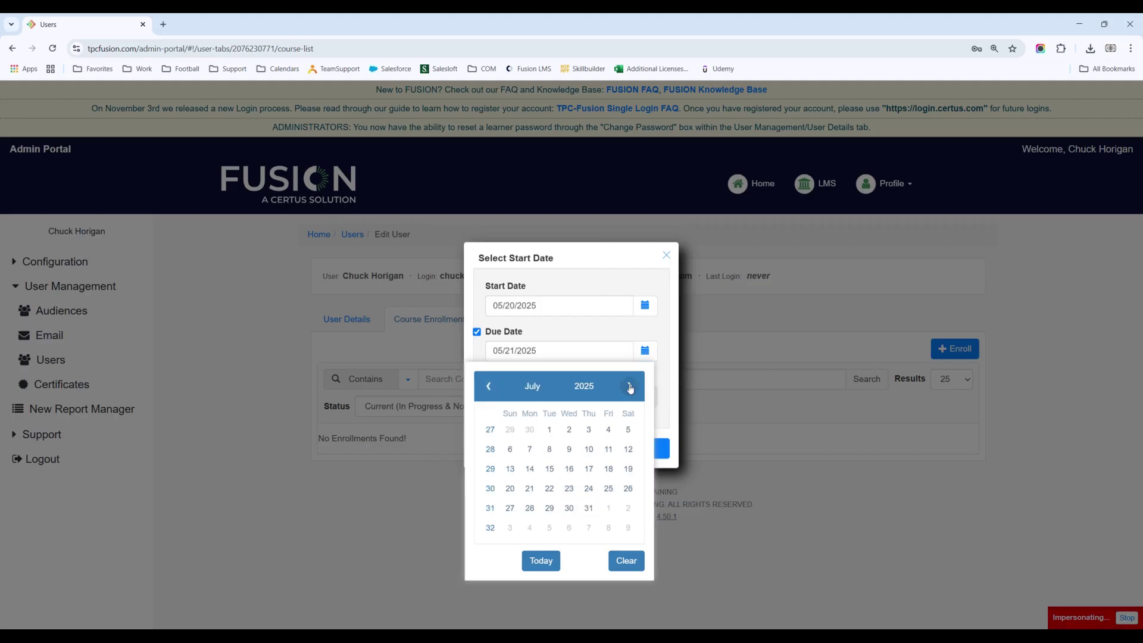
pyautogui.click(549, 469)
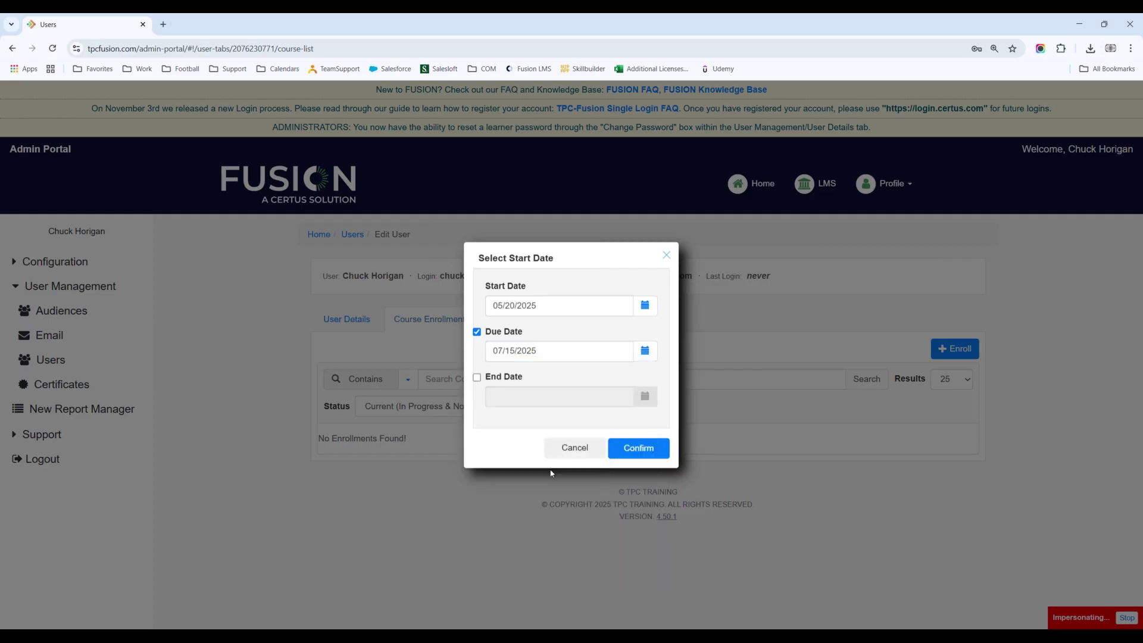
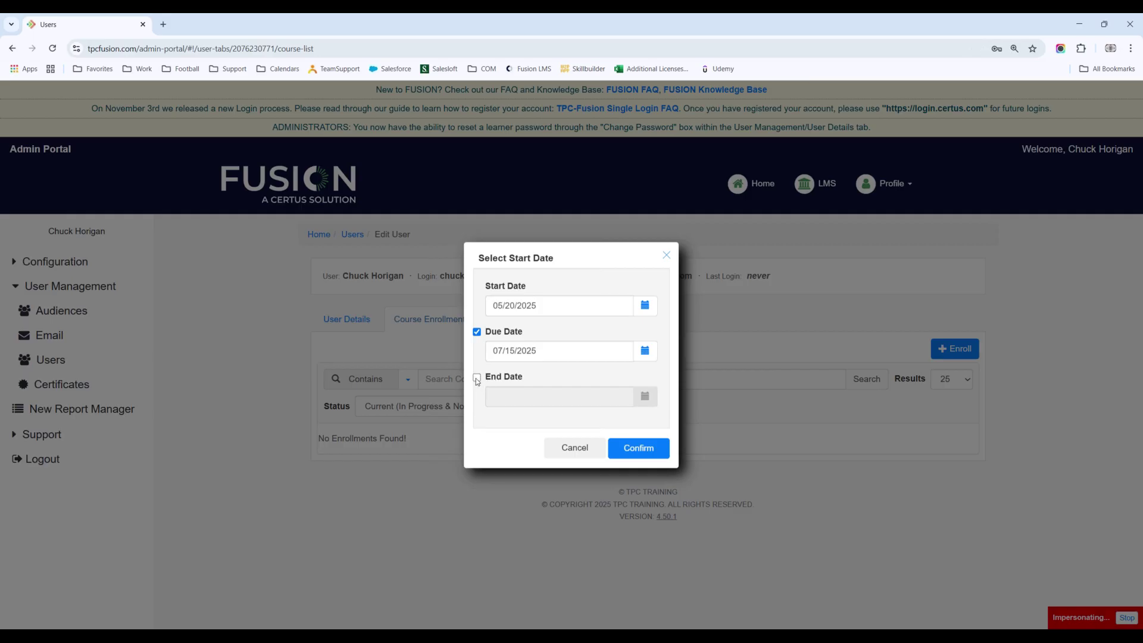
# Step: Leave the end date off and enroll the user starting May 20, 2025, due Jul 15, 2025
pyautogui.click(476, 378)
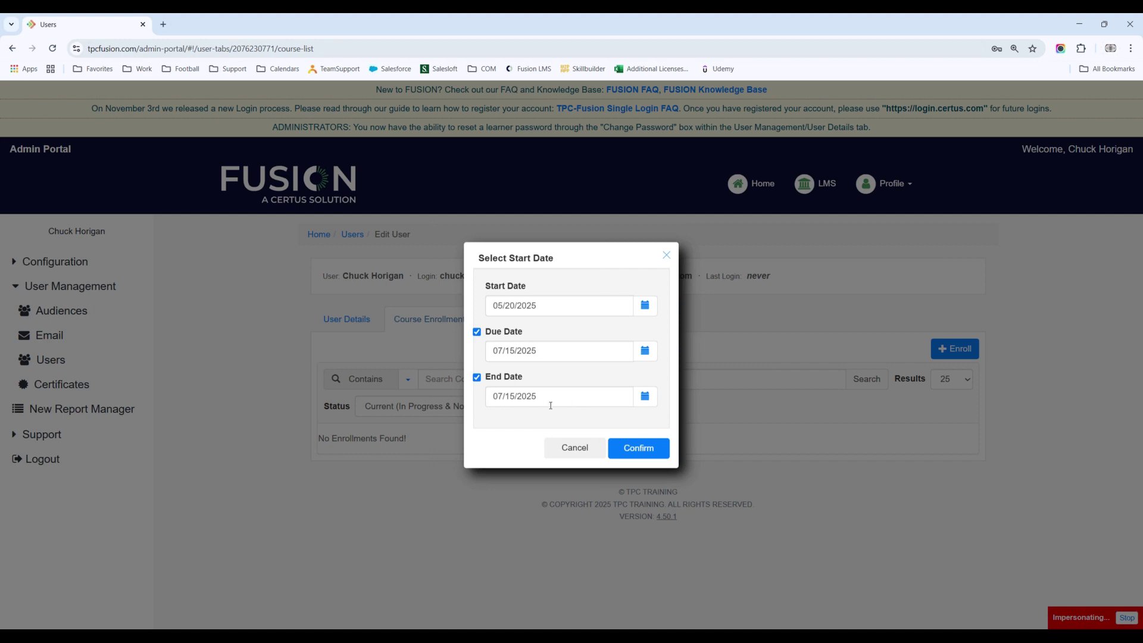
pyautogui.click(478, 379)
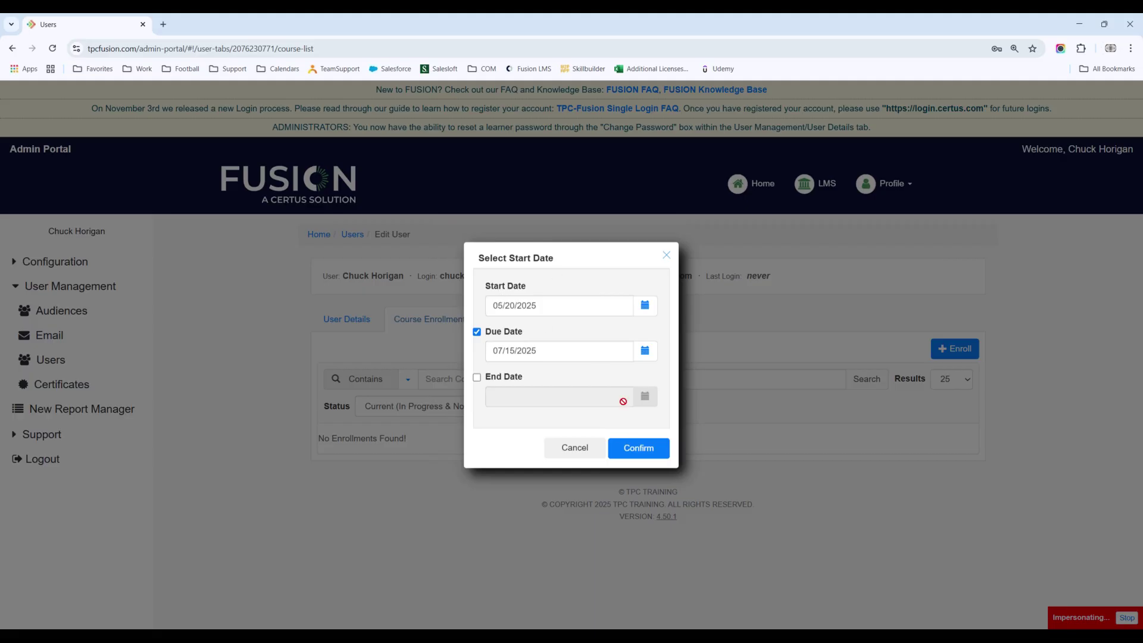
pyautogui.click(644, 450)
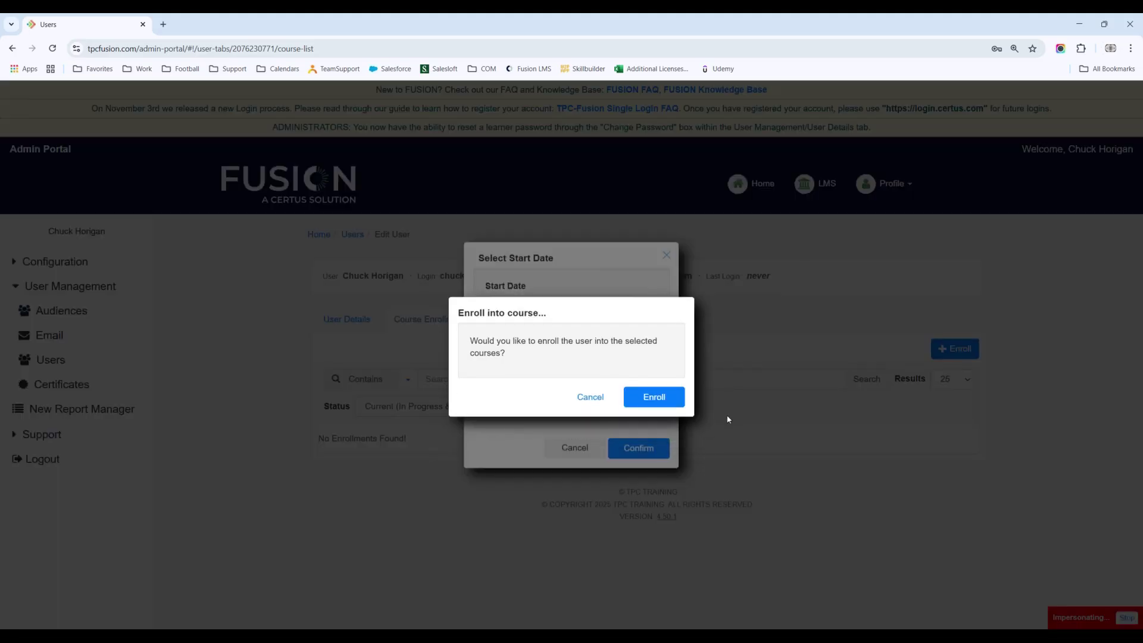
pyautogui.click(664, 400)
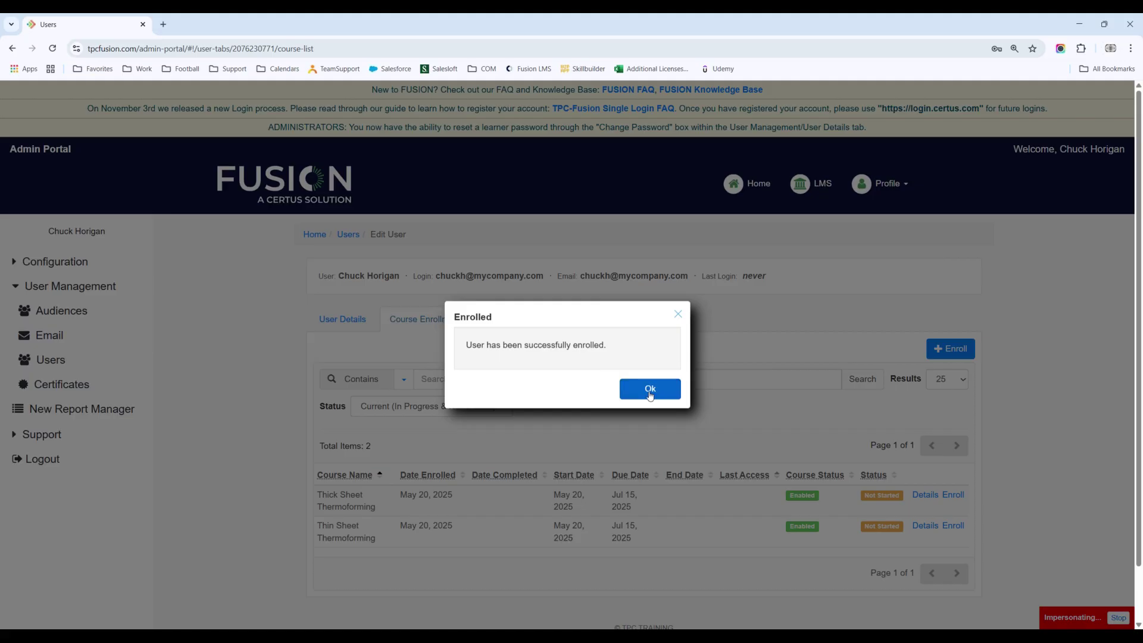
# Step: Dismiss the Enrolled message and go back to the Users list
pyautogui.click(651, 390)
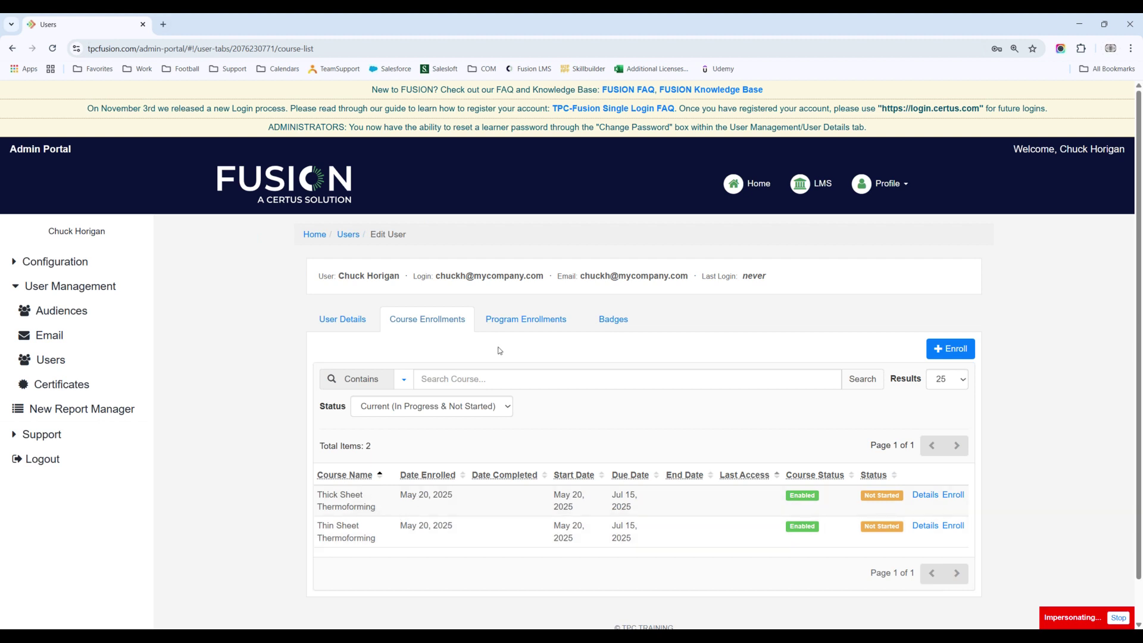
pyautogui.click(348, 235)
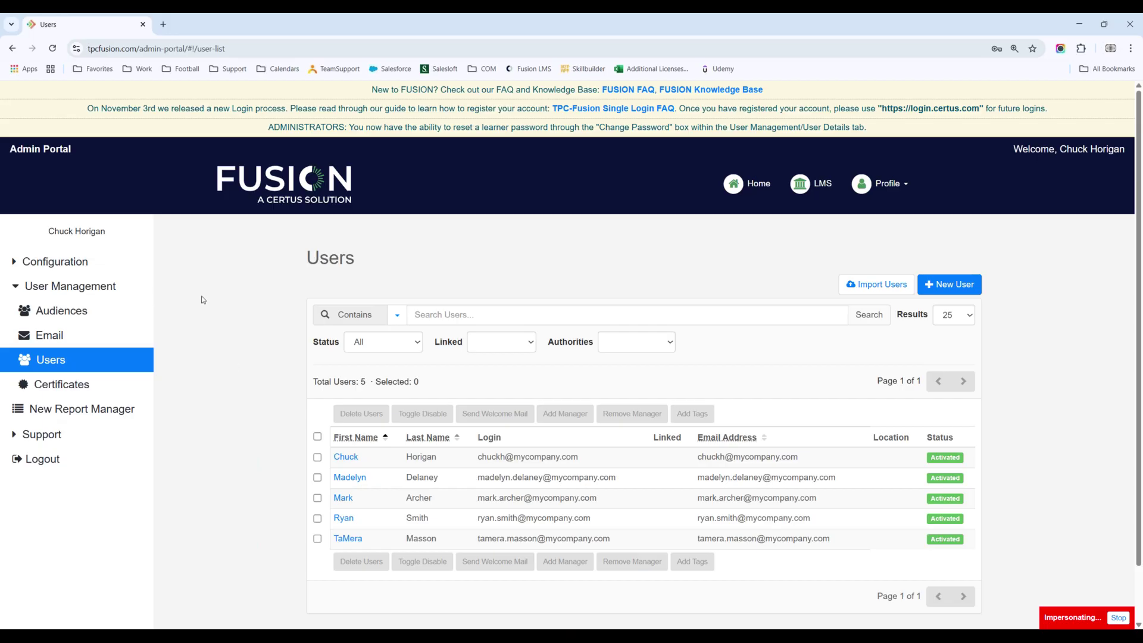
# Step: View Twin Screw Extruder course licenses: 30 purchased, 0 consumed, 30 remaining, expiring 5/12/2026
pyautogui.click(57, 269)
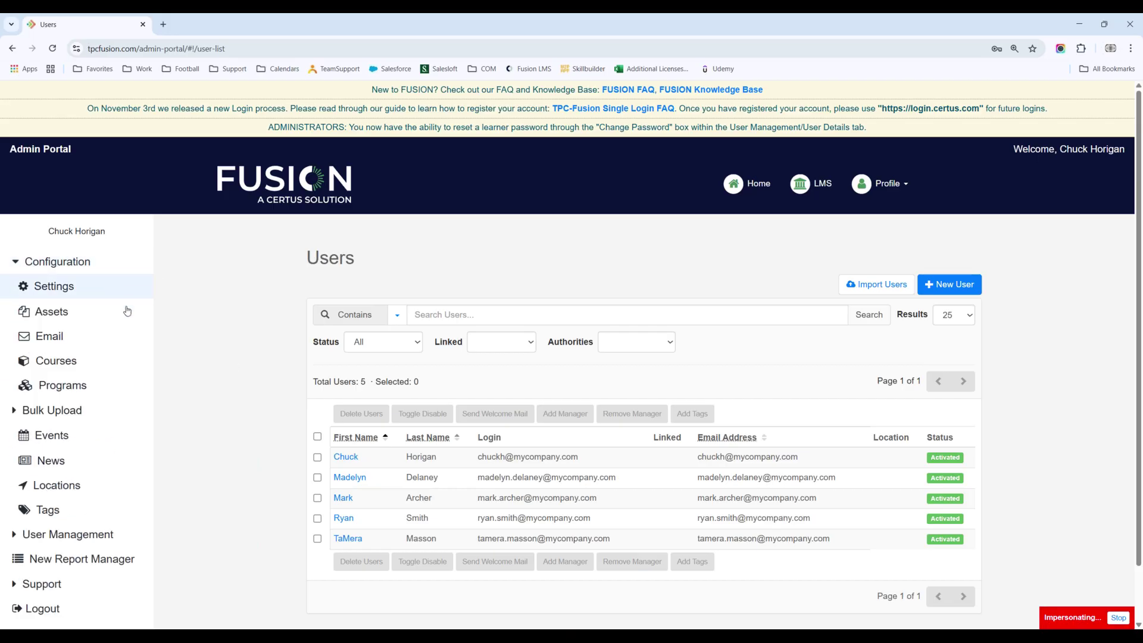
pyautogui.click(64, 363)
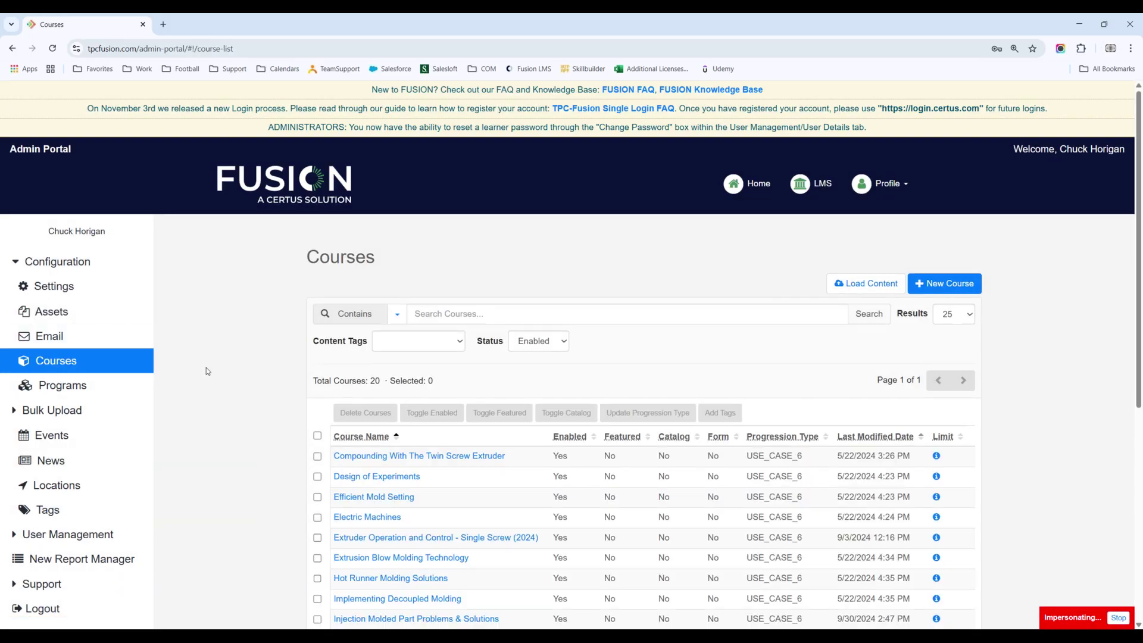
pyautogui.scroll(-3, 452, 238)
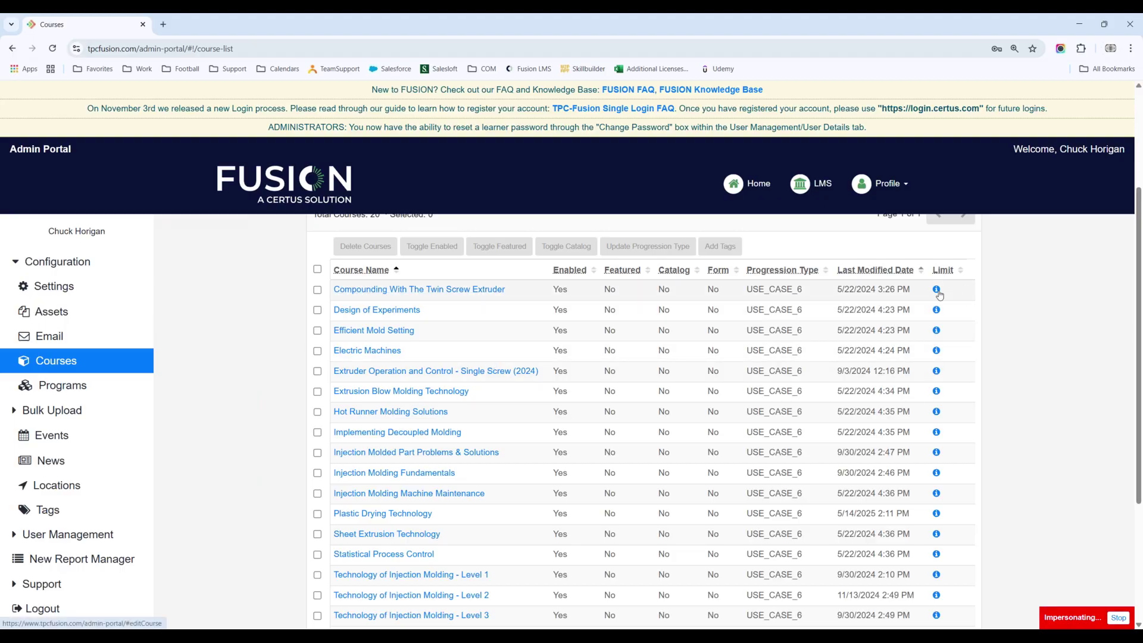
pyautogui.moveTo(938, 293)
pyautogui.click(936, 291)
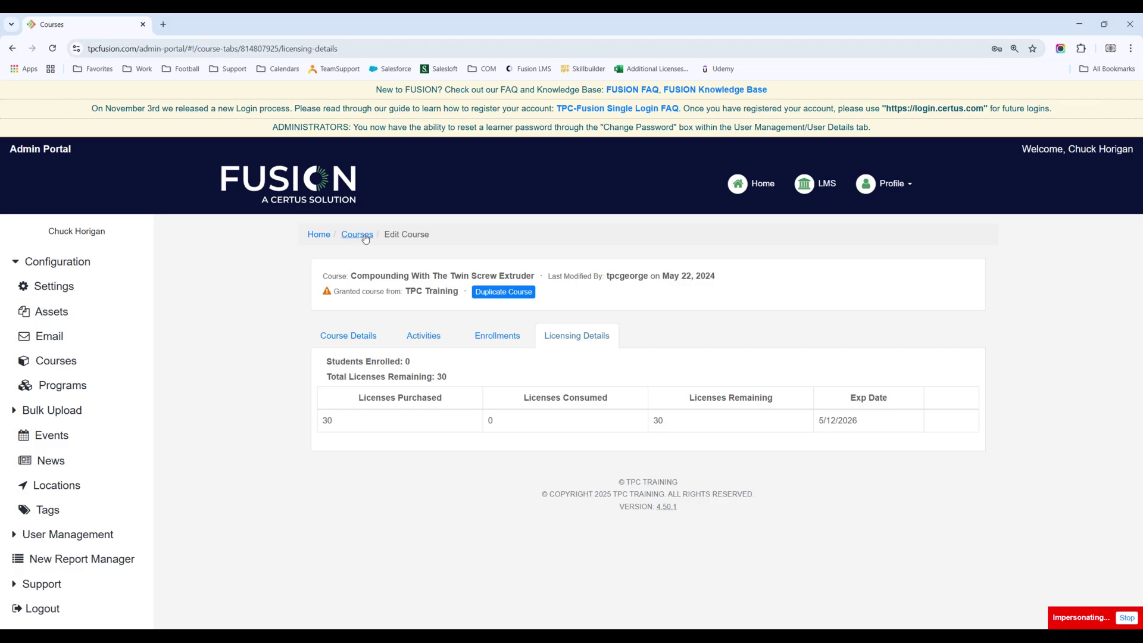
# Step: Recheck the first course's licenses, then return to Courses and scroll to the thermoforming courses
pyautogui.click(366, 237)
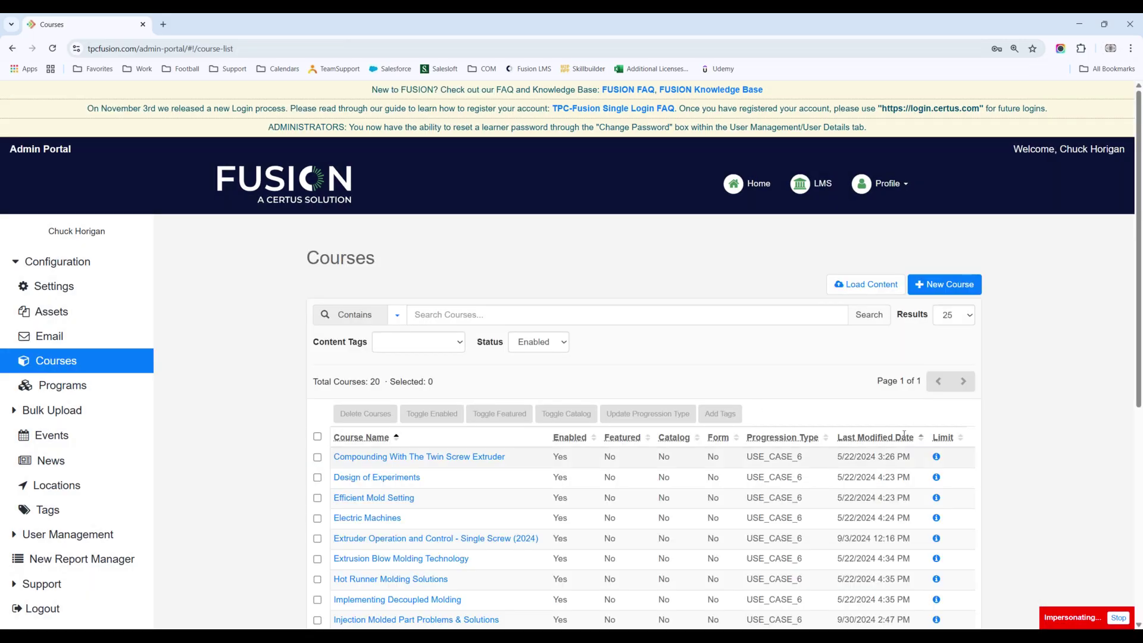
pyautogui.moveTo(937, 460)
pyautogui.click(937, 458)
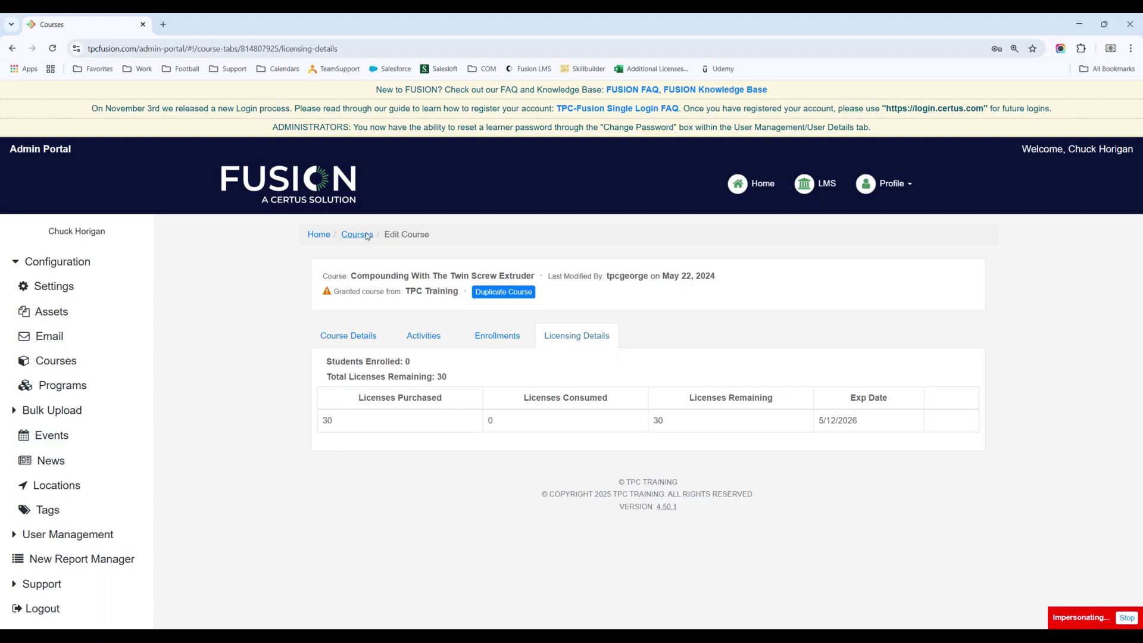
pyautogui.click(369, 239)
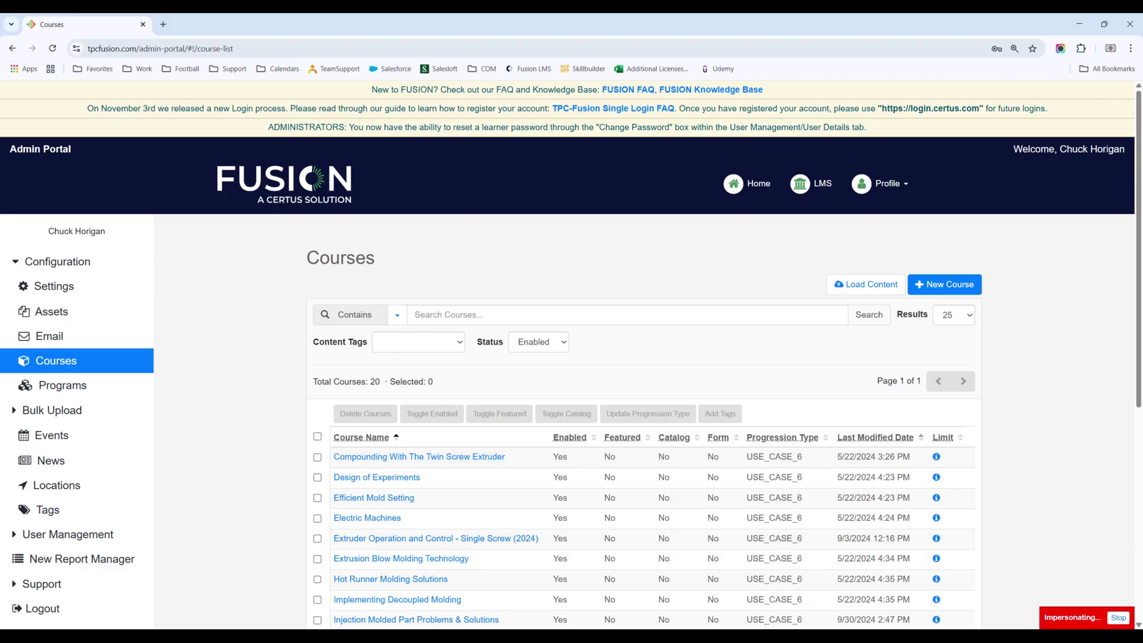
pyautogui.scroll(-5, 474, 355)
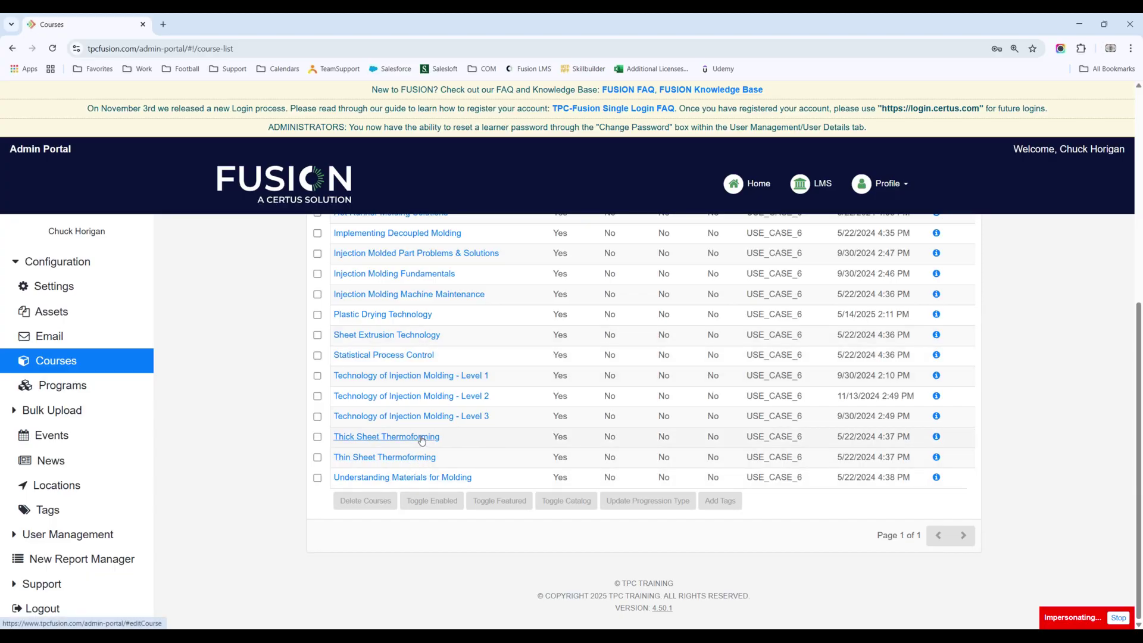
pyautogui.click(423, 439)
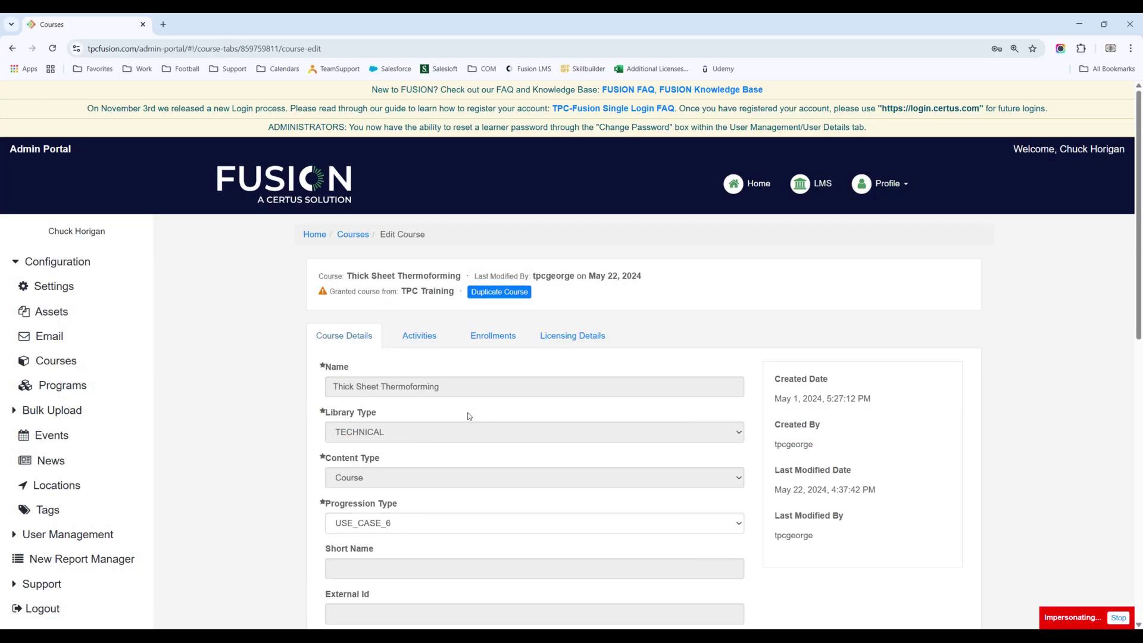
pyautogui.click(572, 336)
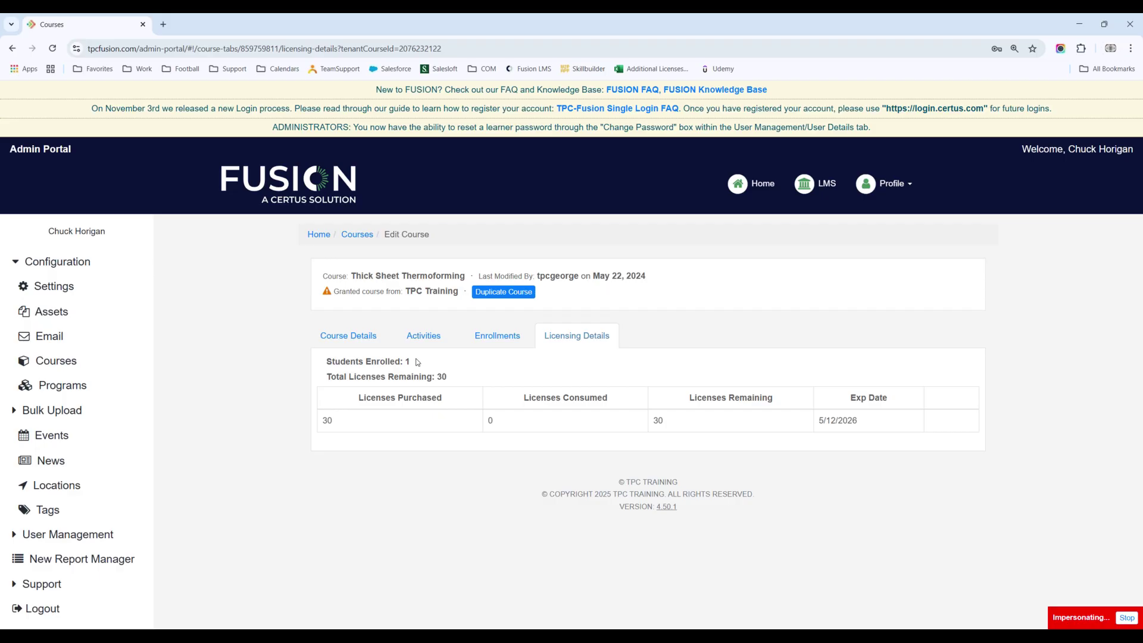
pyautogui.click(367, 236)
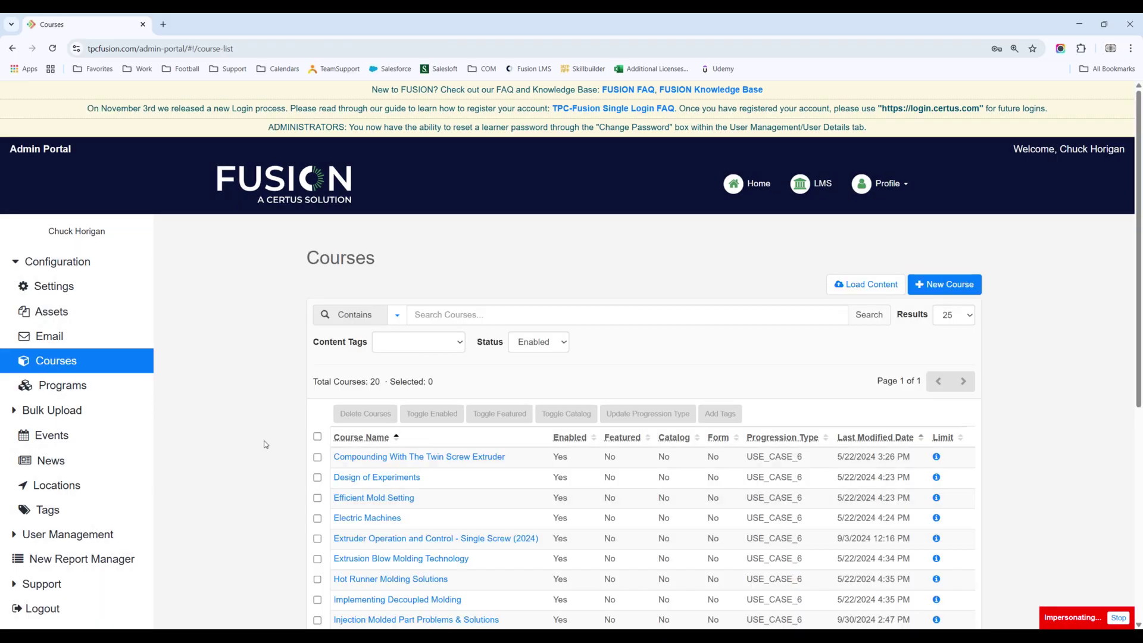
pyautogui.scroll(-2, 267, 446)
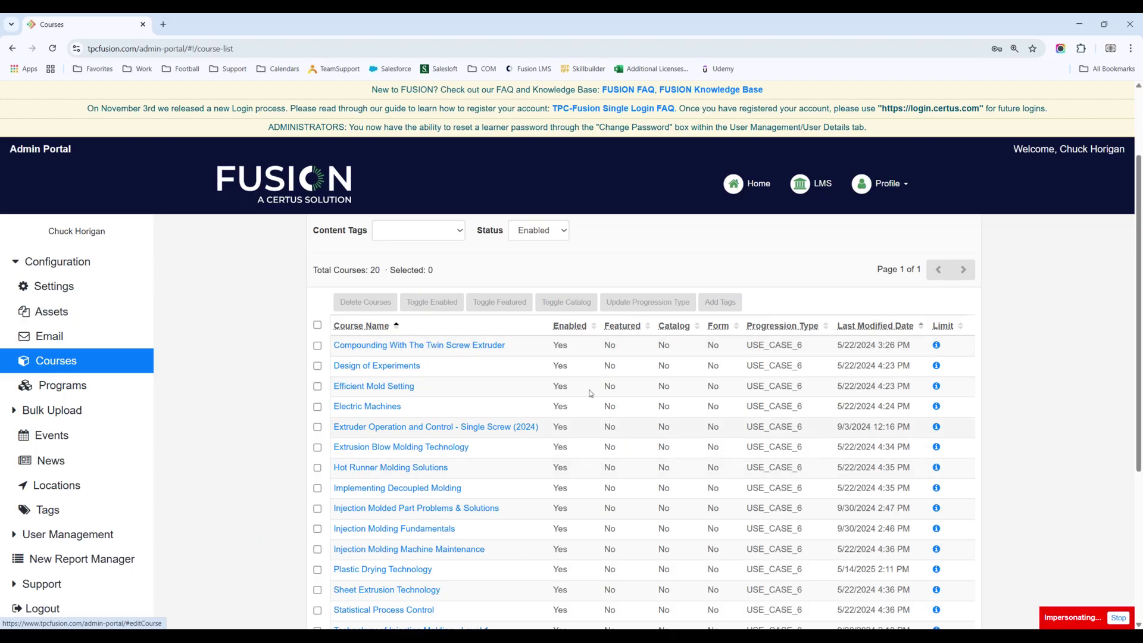
pyautogui.click(379, 351)
# Step: Open Compounding With The Twin Screw Extruder and view its empty enrollments list
pyautogui.click(379, 346)
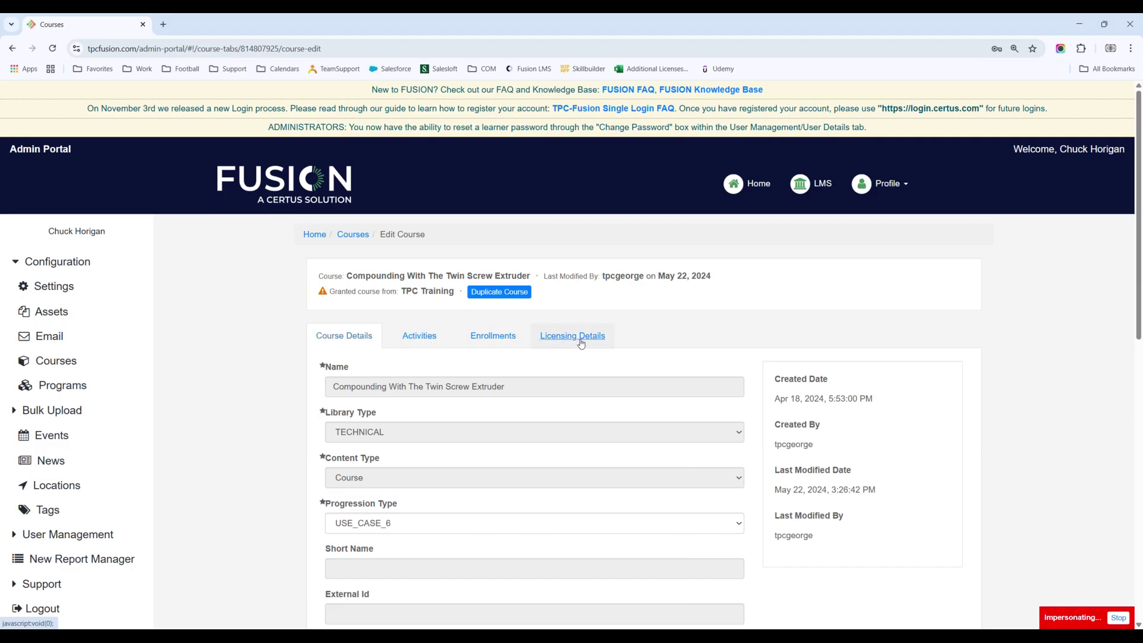
pyautogui.click(489, 338)
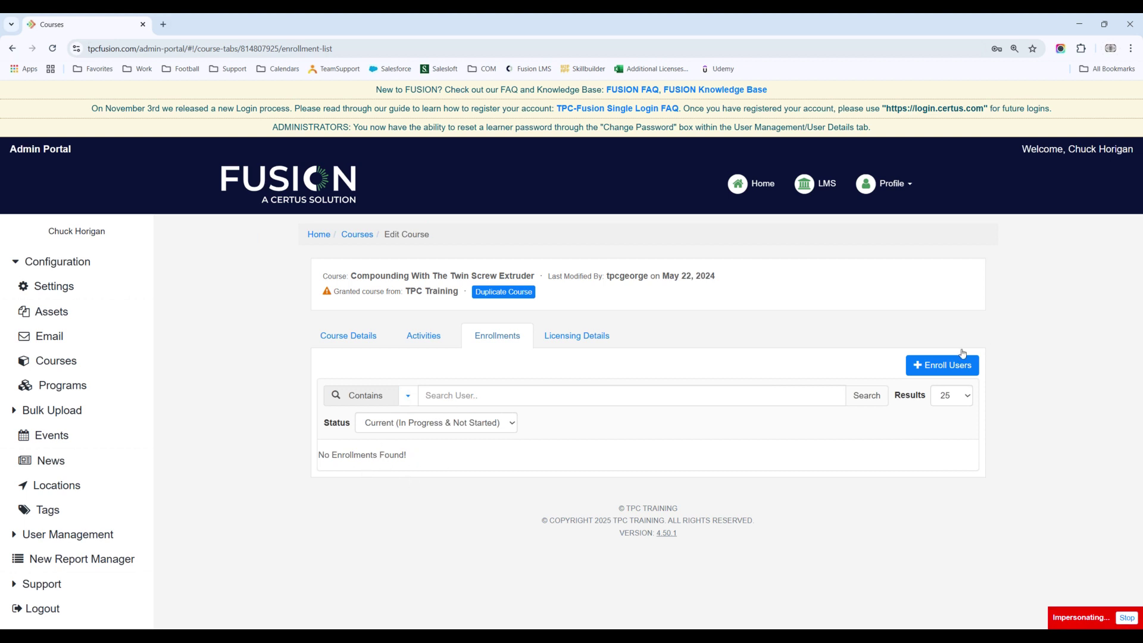
pyautogui.click(937, 367)
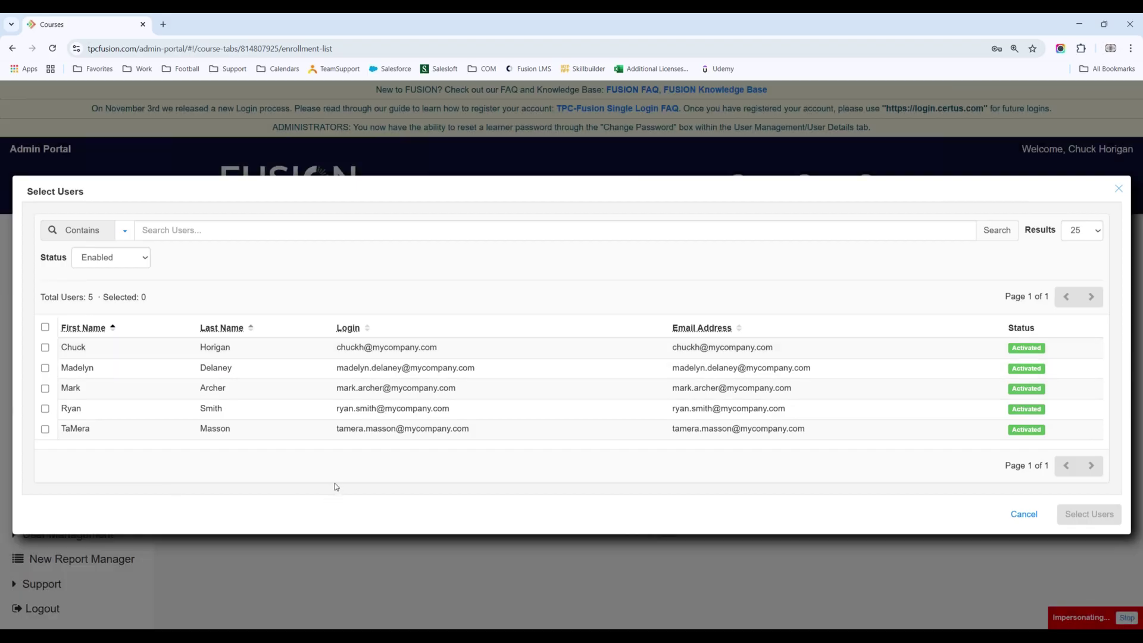
pyautogui.click(45, 368)
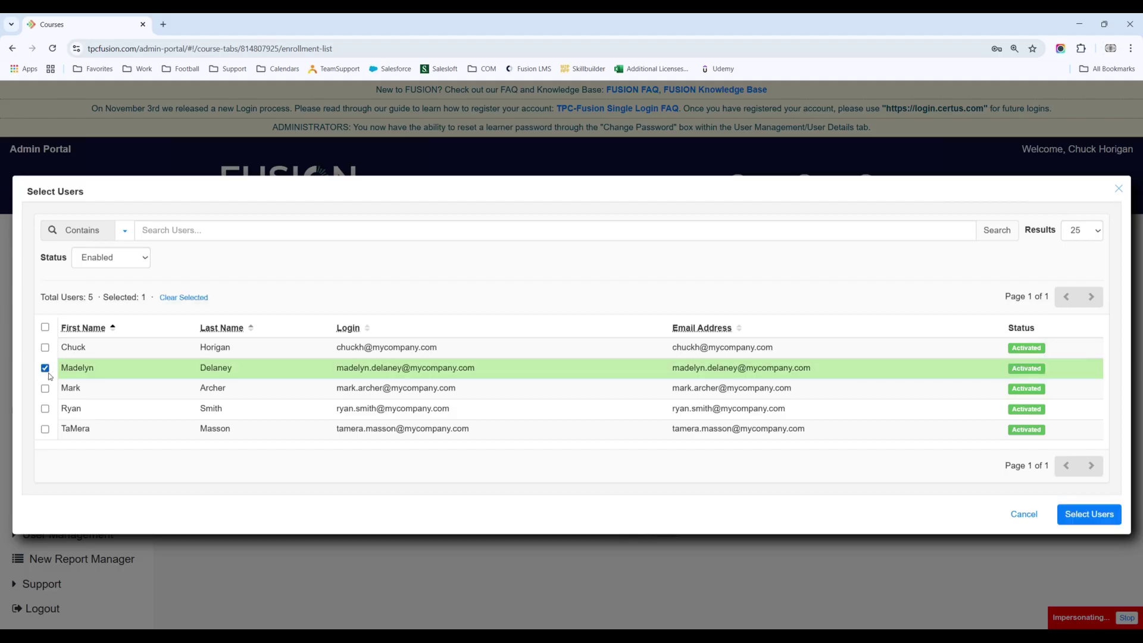
pyautogui.click(46, 410)
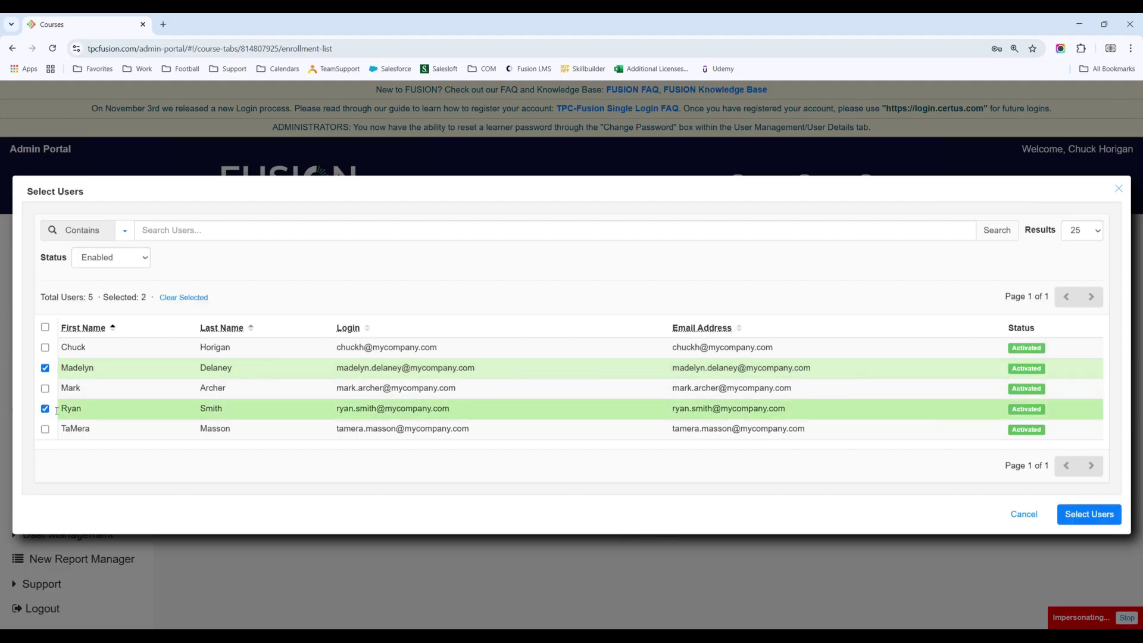
pyautogui.click(44, 328)
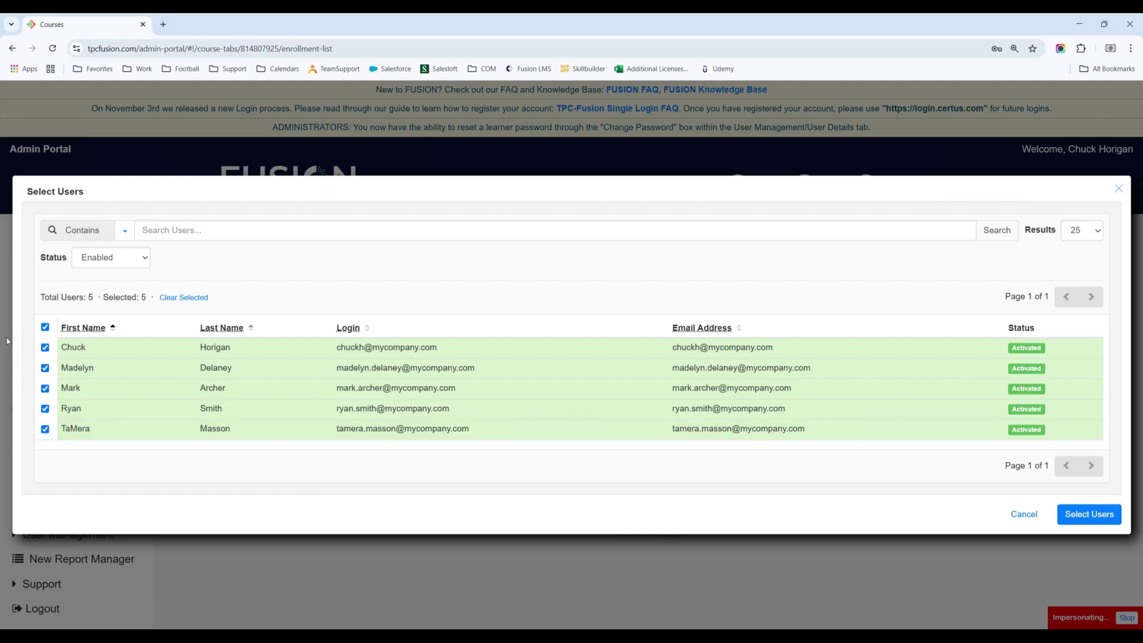
pyautogui.click(1098, 512)
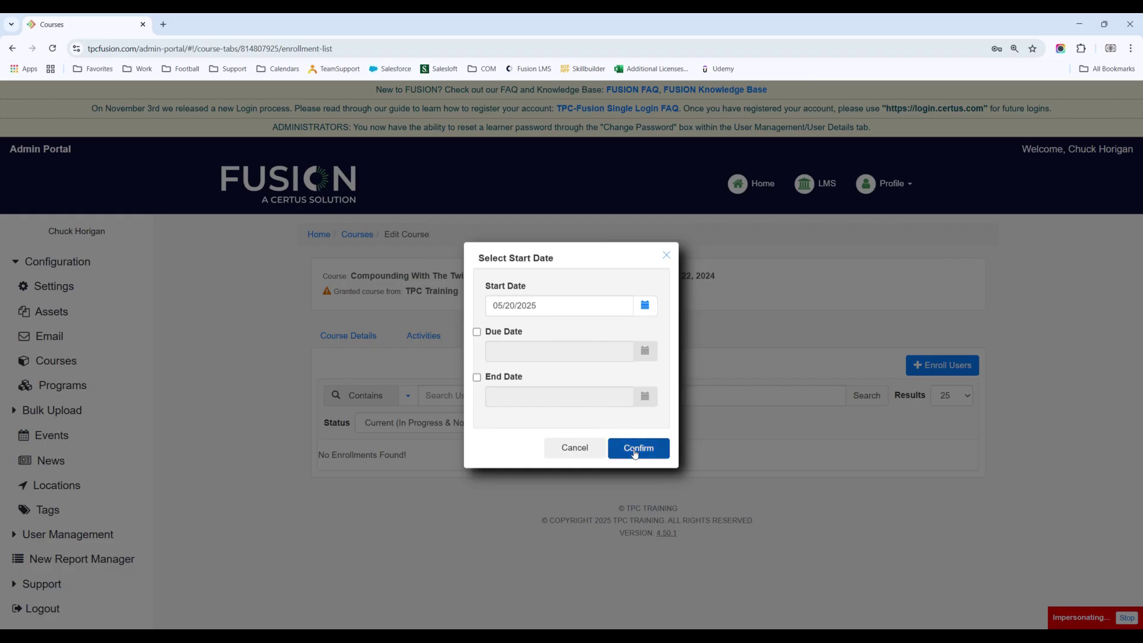
pyautogui.click(664, 447)
pyautogui.click(667, 398)
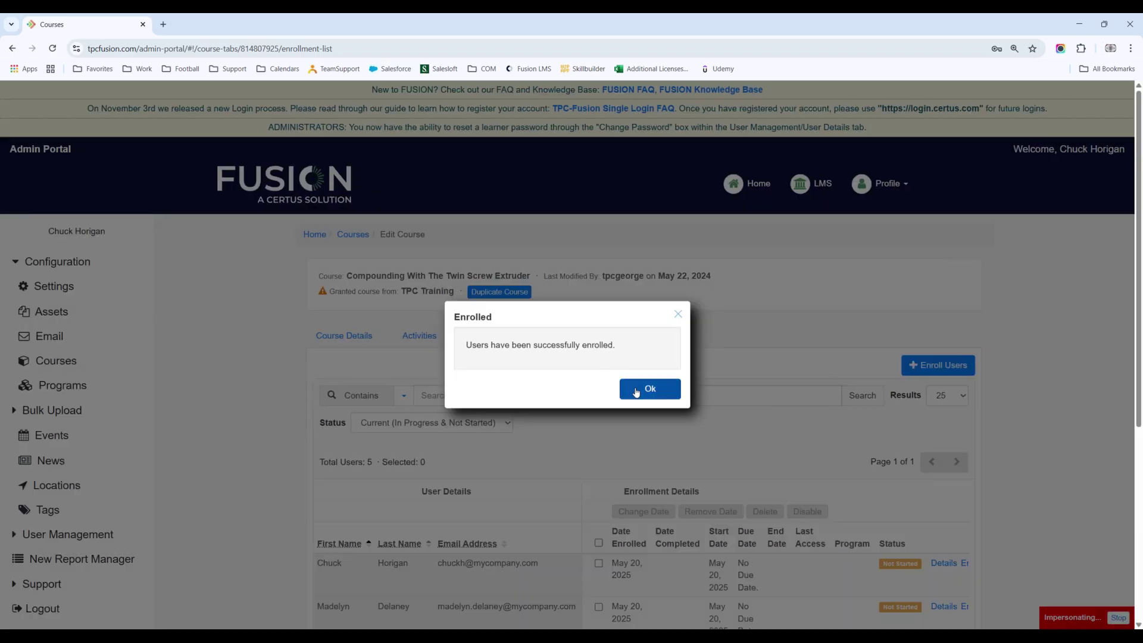
pyautogui.click(762, 492)
pyautogui.scroll(-5, 410, 401)
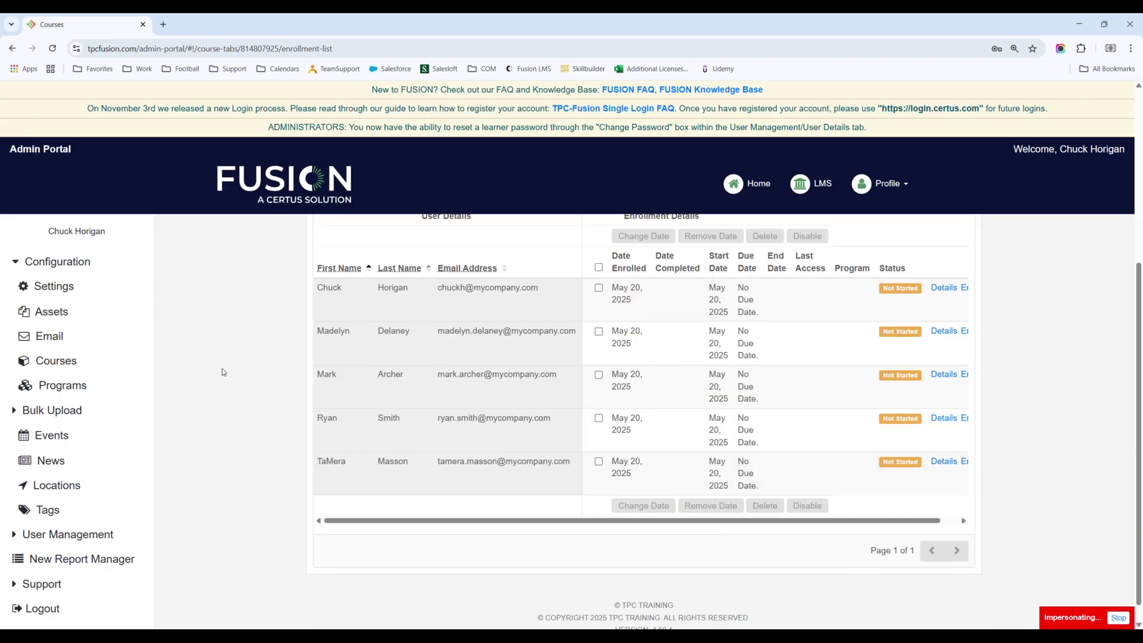
pyautogui.scroll(5, 223, 369)
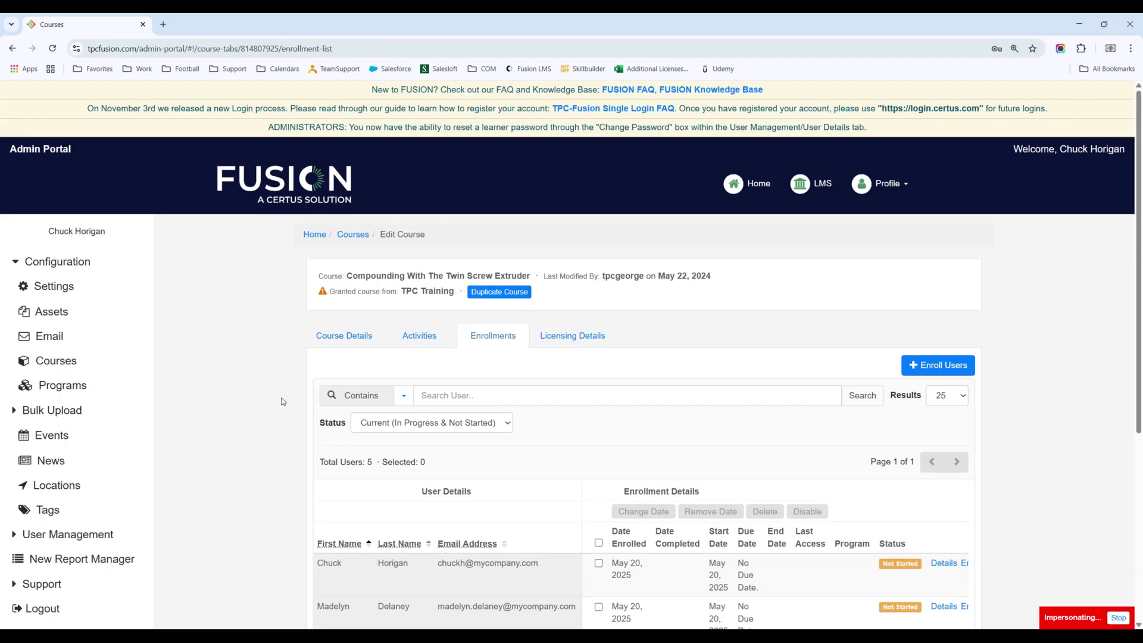
pyautogui.scroll(-5, 283, 401)
pyautogui.scroll(5, 370, 354)
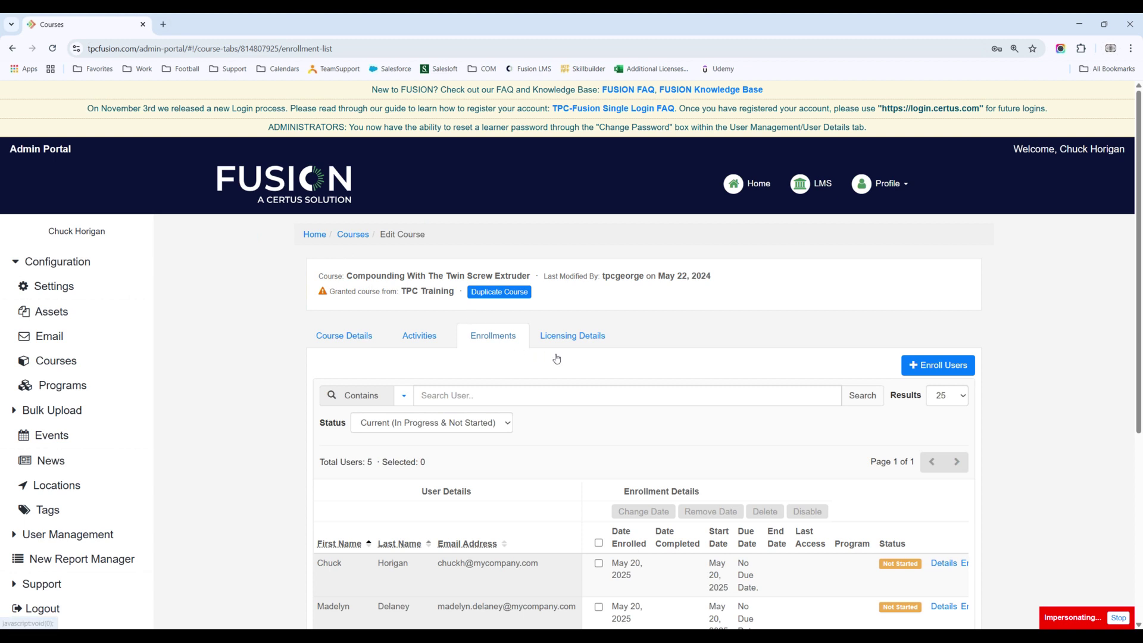
# Step: Open the Injection Molding - Fundamentals Bundle program from Programs and show its enrollments
pyautogui.click(55, 390)
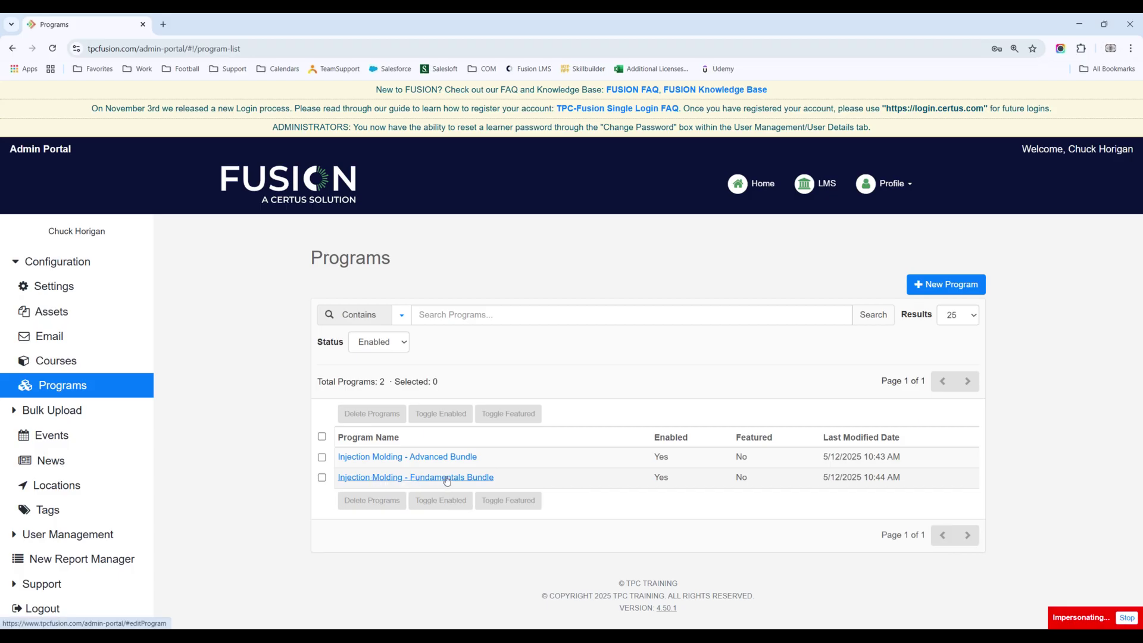
pyautogui.click(448, 478)
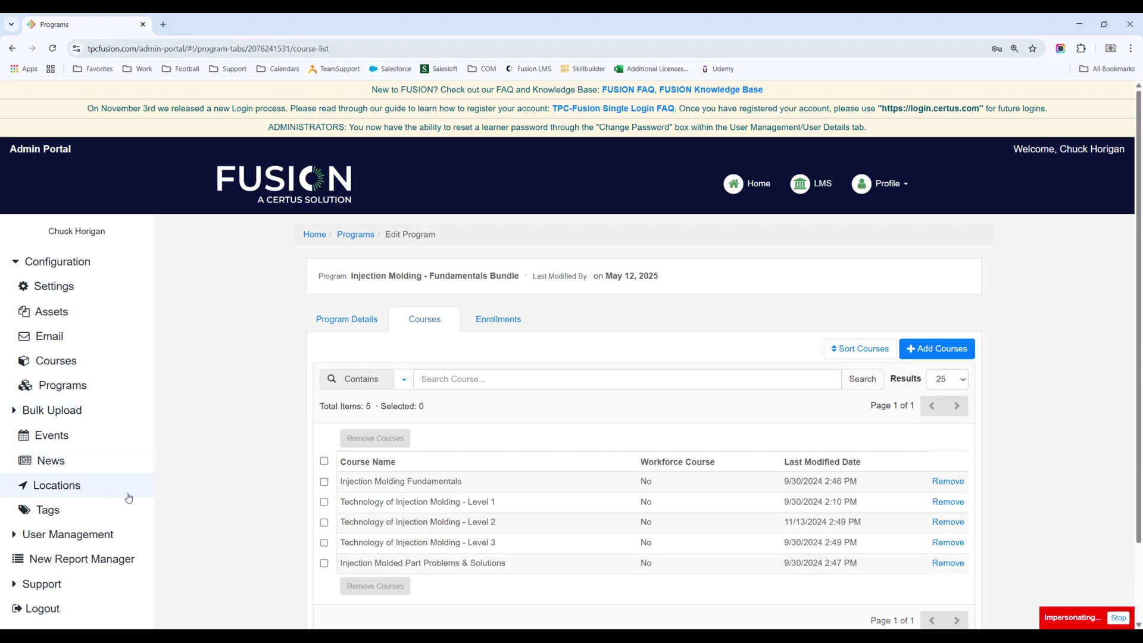
pyautogui.click(514, 325)
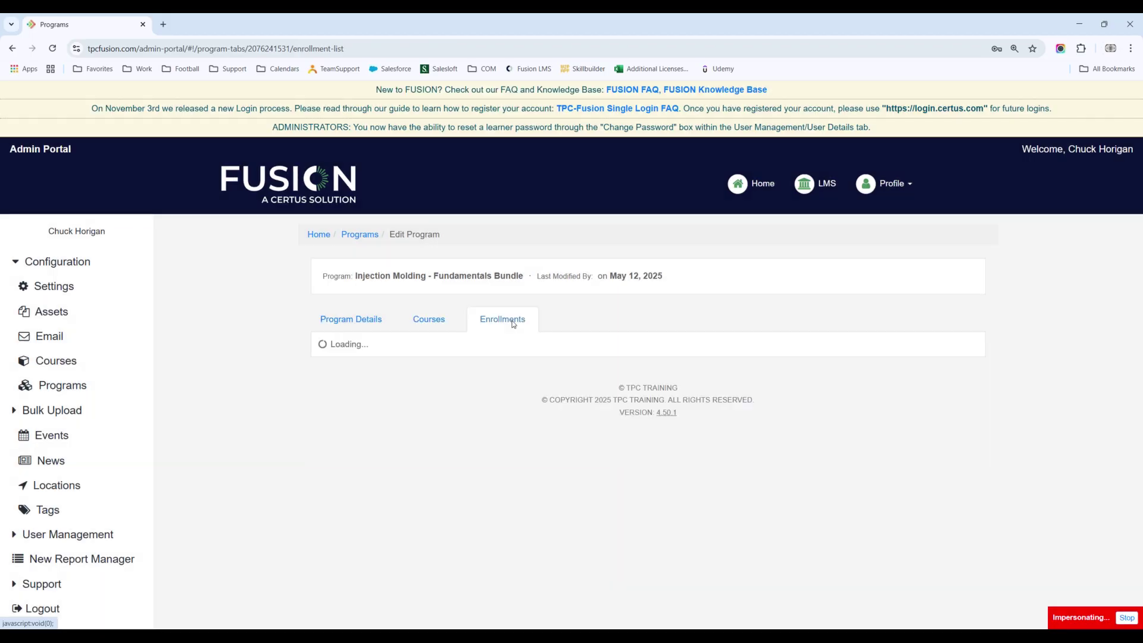
# Step: Pick only the first user to enroll in the Fundamentals Bundle program
pyautogui.click(940, 350)
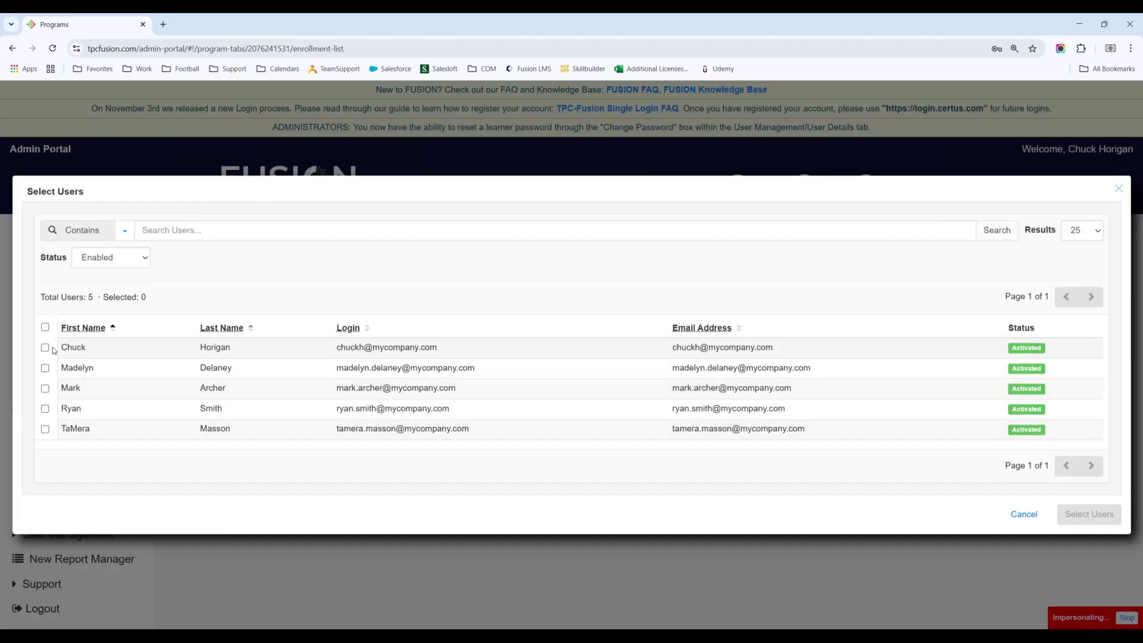
pyautogui.click(45, 328)
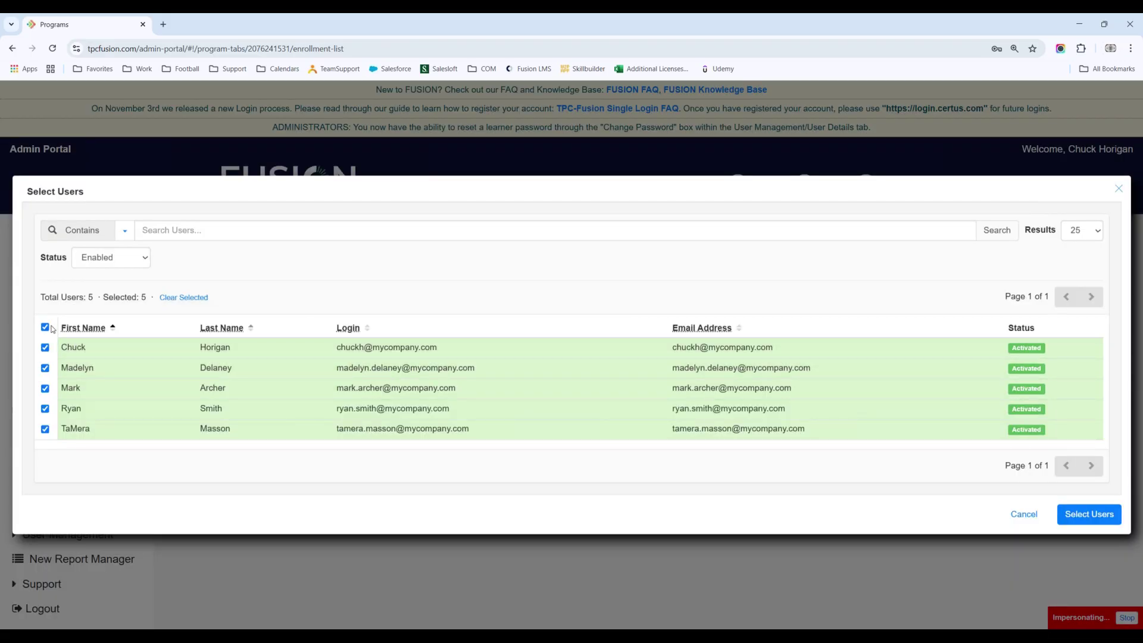
pyautogui.click(44, 327)
pyautogui.click(46, 347)
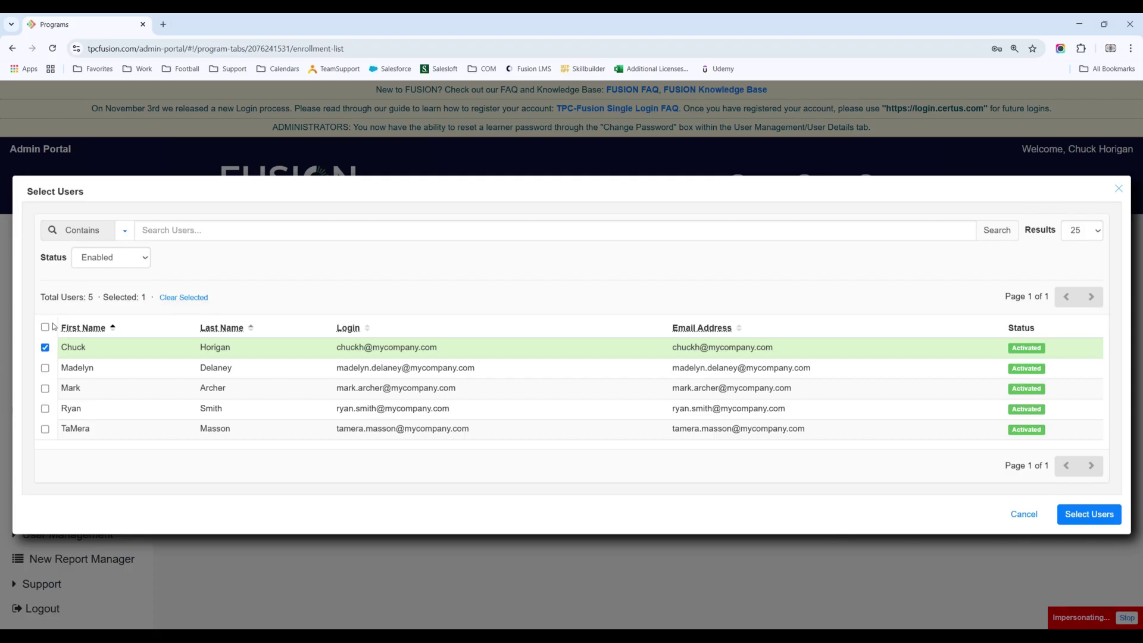
pyautogui.click(1082, 515)
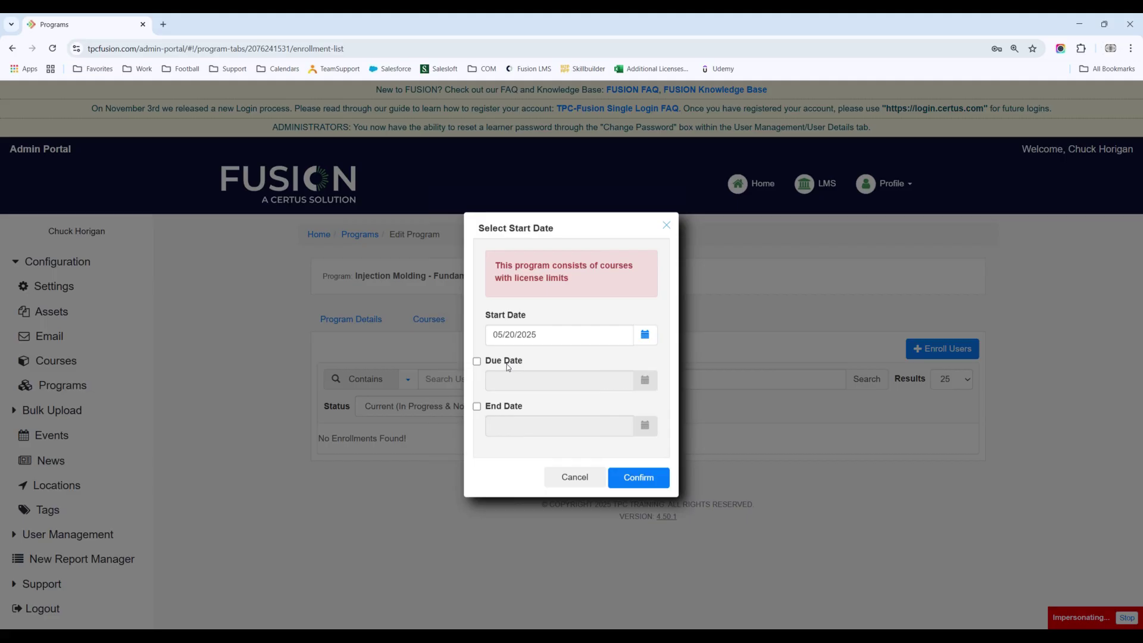
# Step: Set a Sep 30, 2025 due date with the 05/20/2025 start, and enroll the user
pyautogui.click(476, 361)
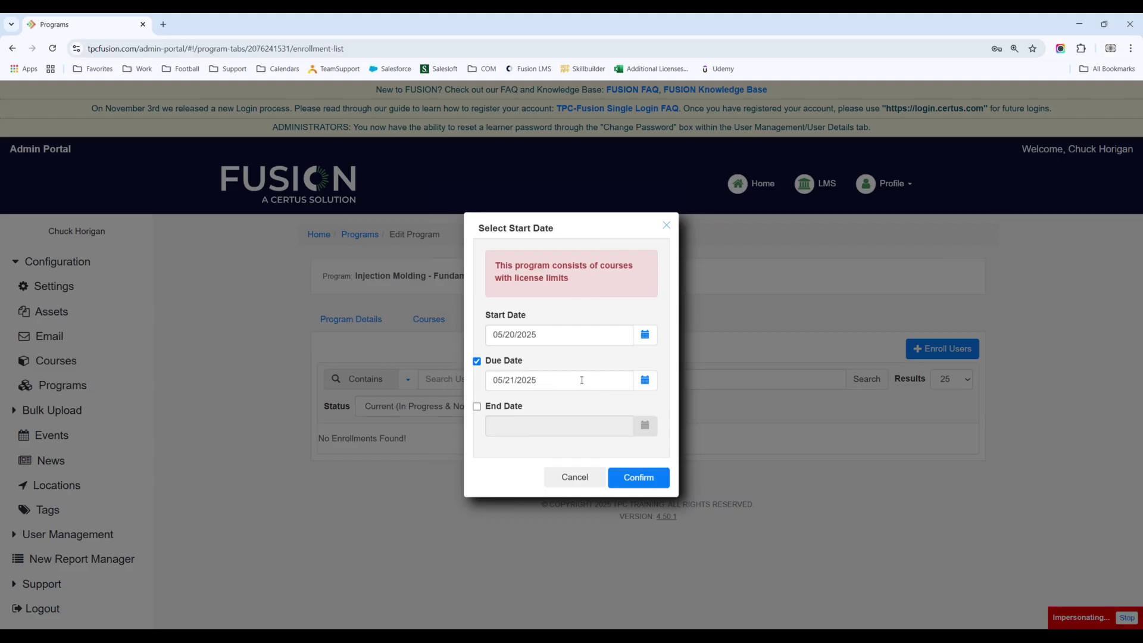
pyautogui.click(649, 383)
pyautogui.click(630, 415)
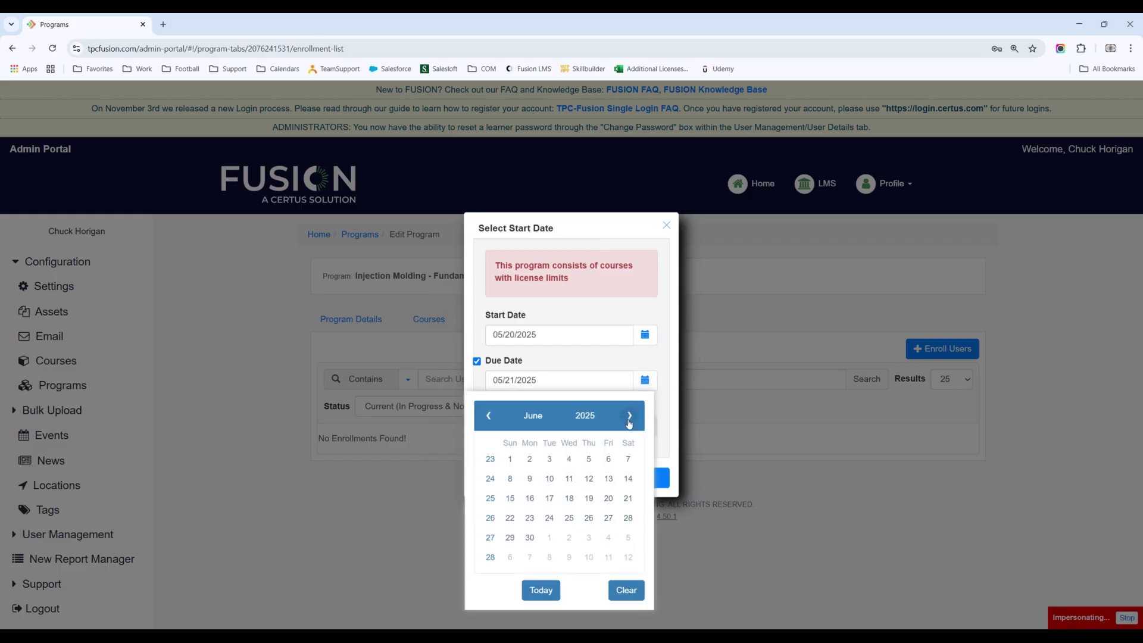
pyautogui.click(630, 416)
pyautogui.click(630, 416)
pyautogui.click(630, 416)
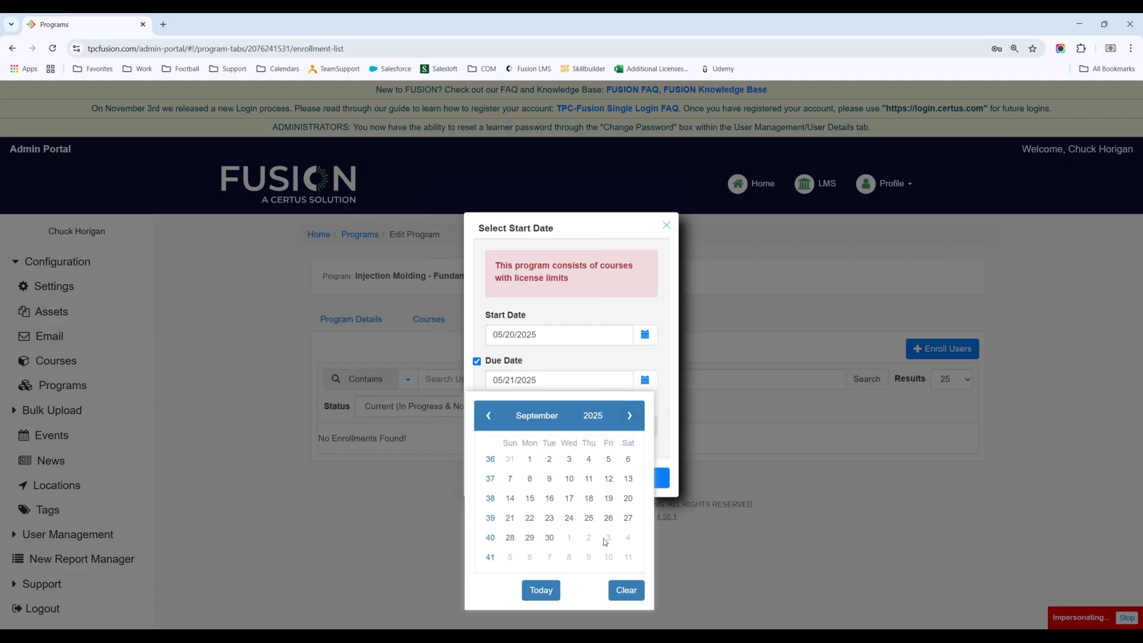
pyautogui.click(549, 539)
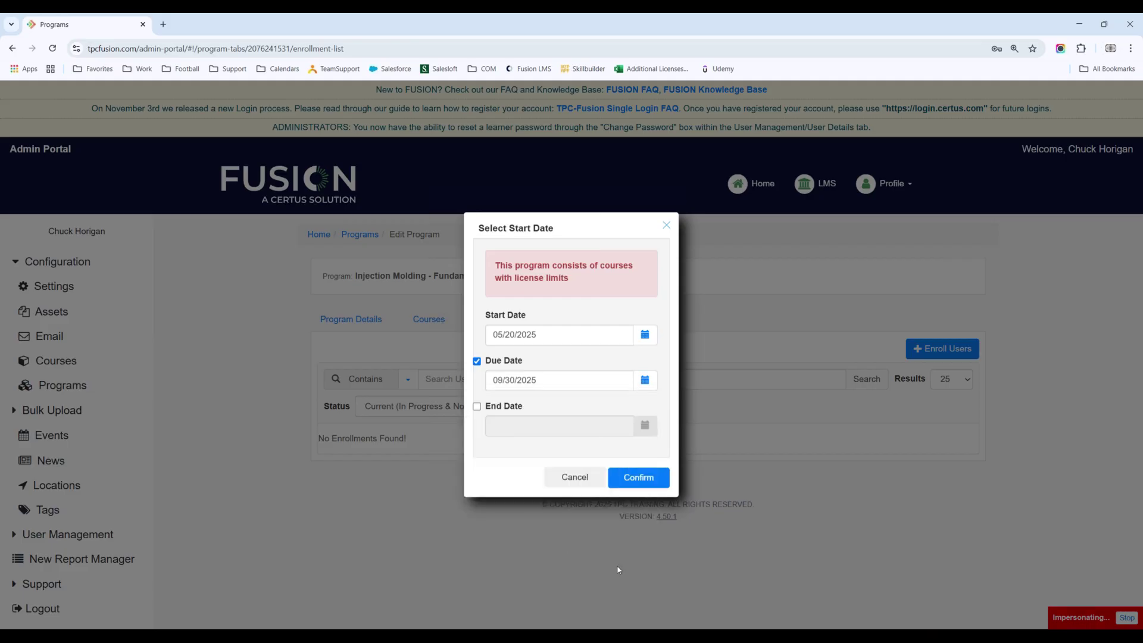
pyautogui.click(645, 477)
pyautogui.click(656, 396)
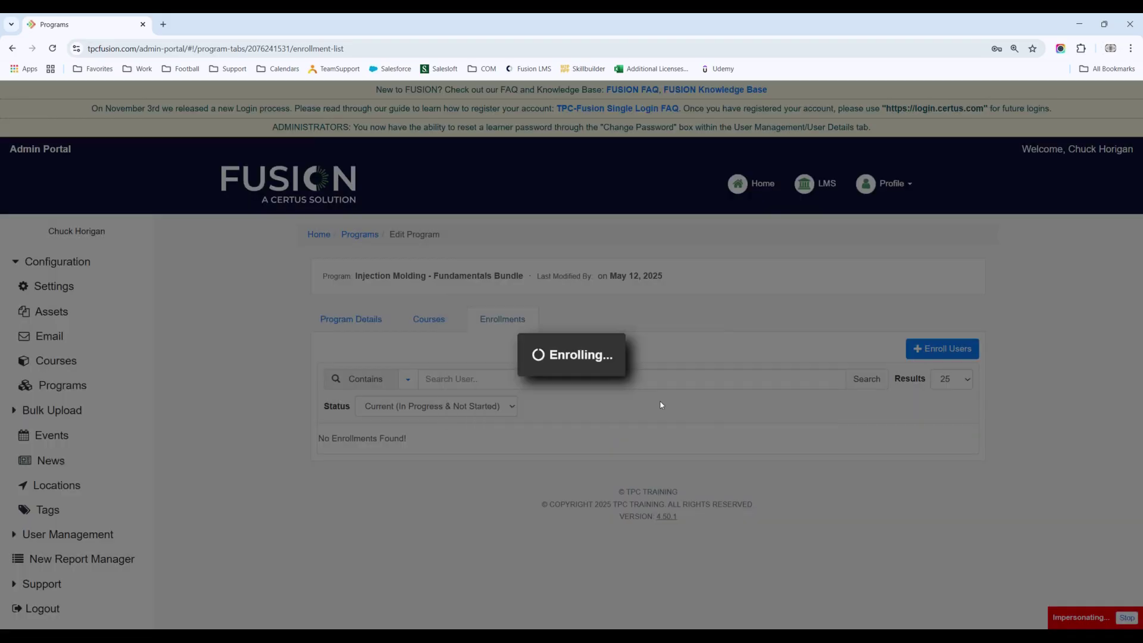
# Step: Dismiss the Enrolled message and switch to the learner LMS site
pyautogui.click(658, 396)
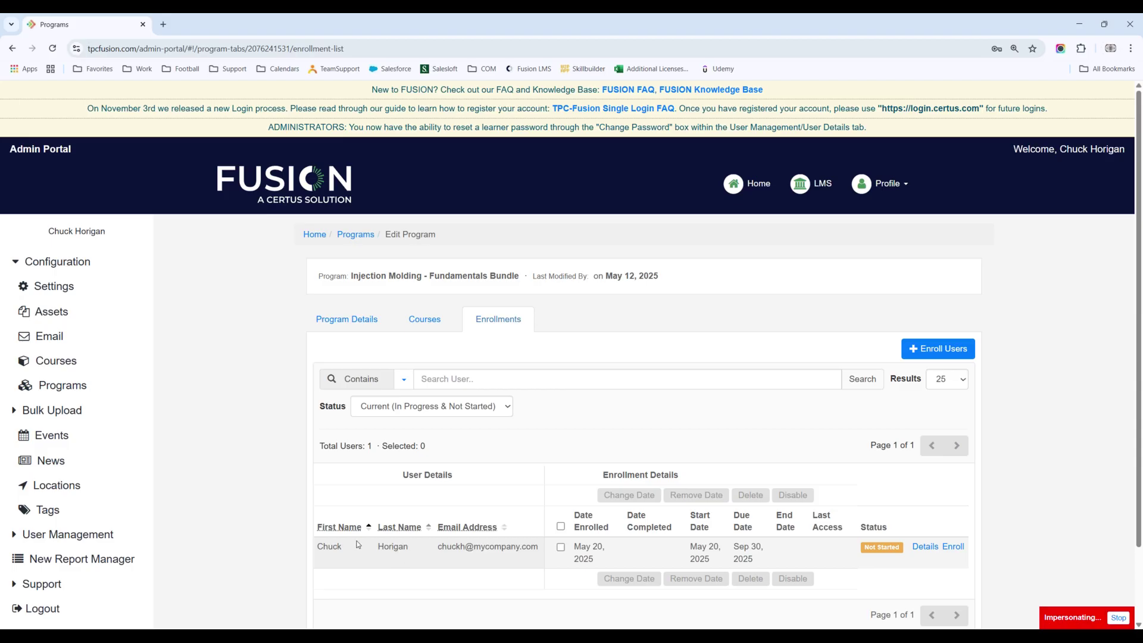
pyautogui.click(818, 187)
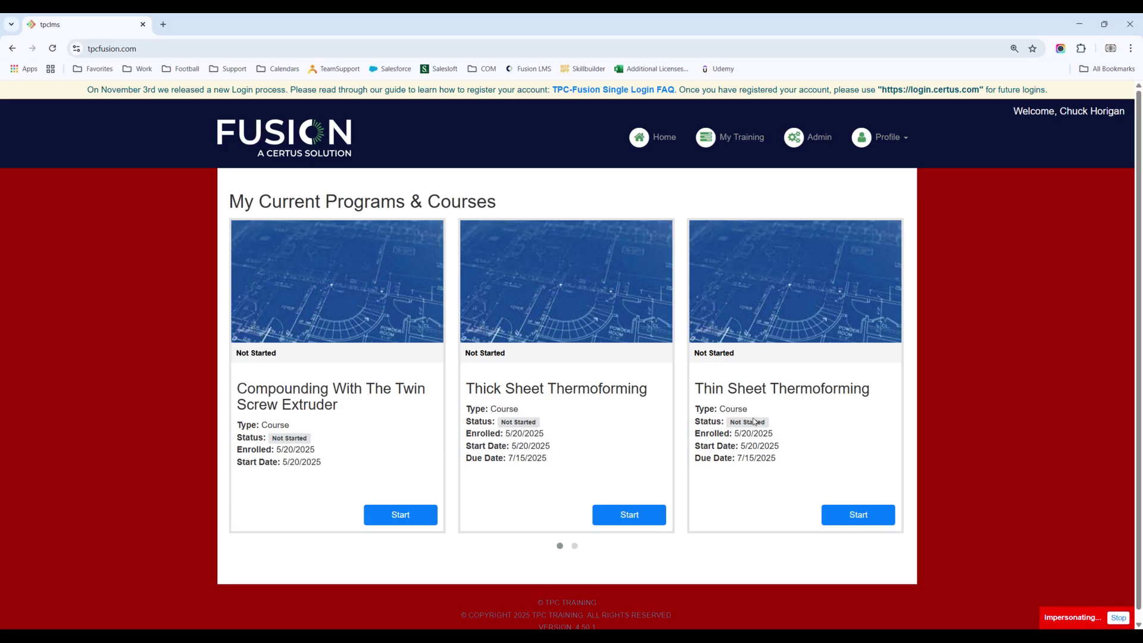
pyautogui.click(576, 547)
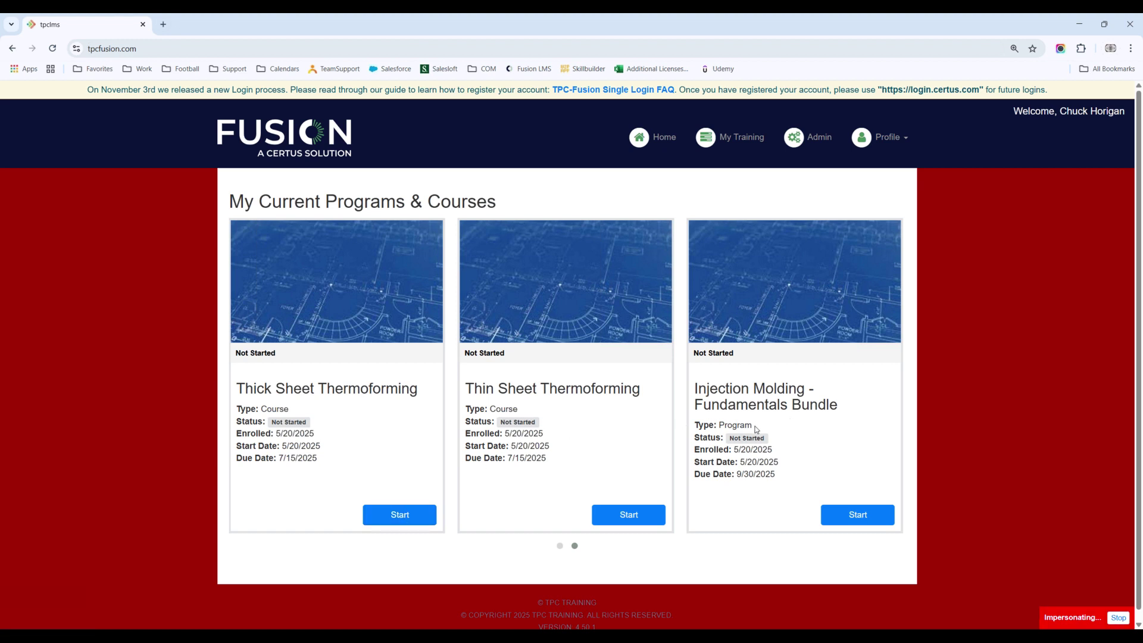
pyautogui.click(858, 514)
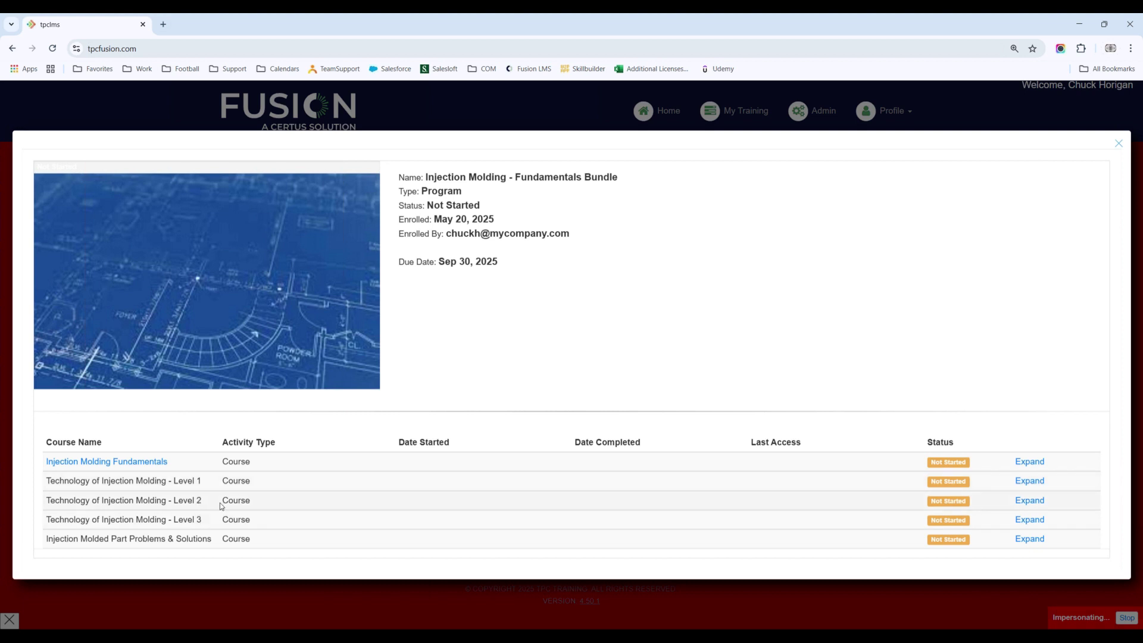
pyautogui.click(1120, 145)
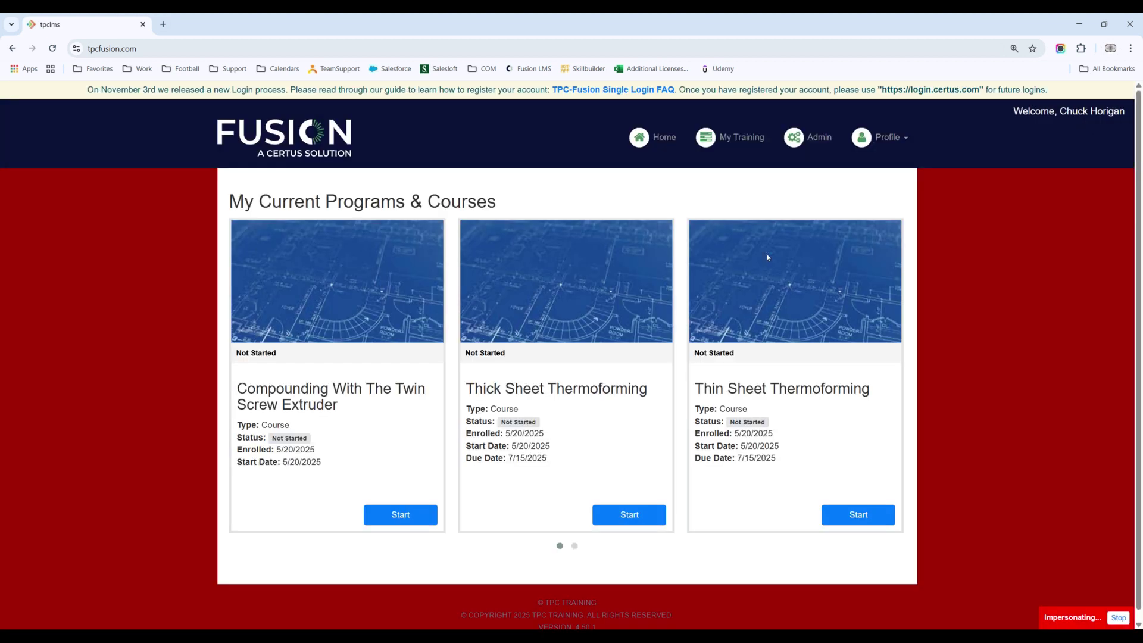
# Step: Return to the Admin Portal System Dashboard
pyautogui.click(819, 138)
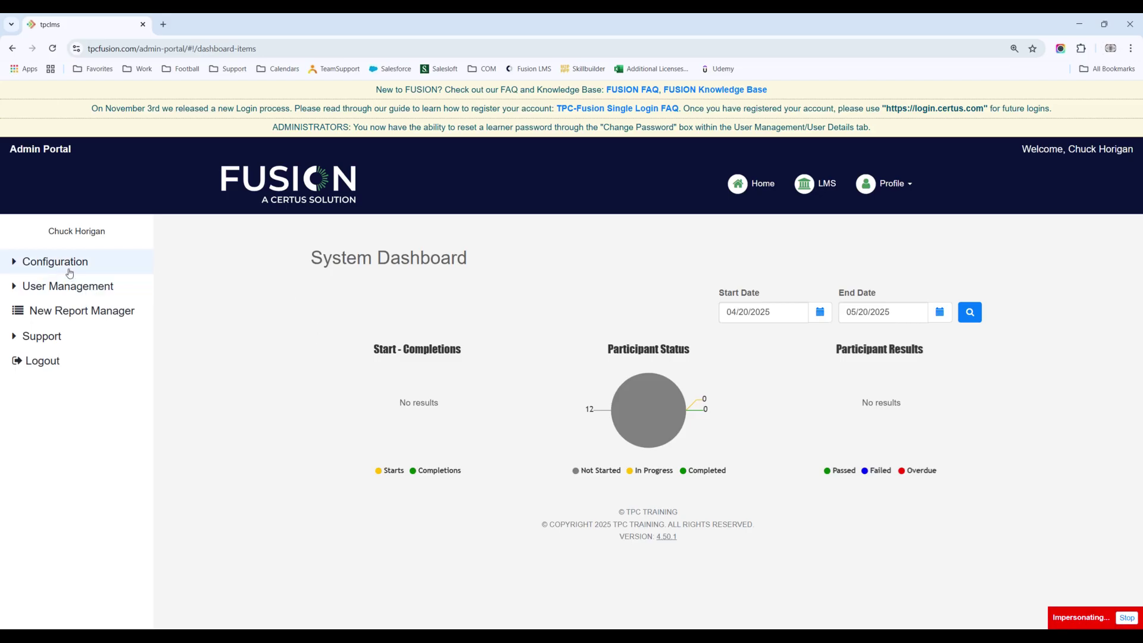
# Step: Open the fifth user's account and view its program enrollments
pyautogui.click(92, 291)
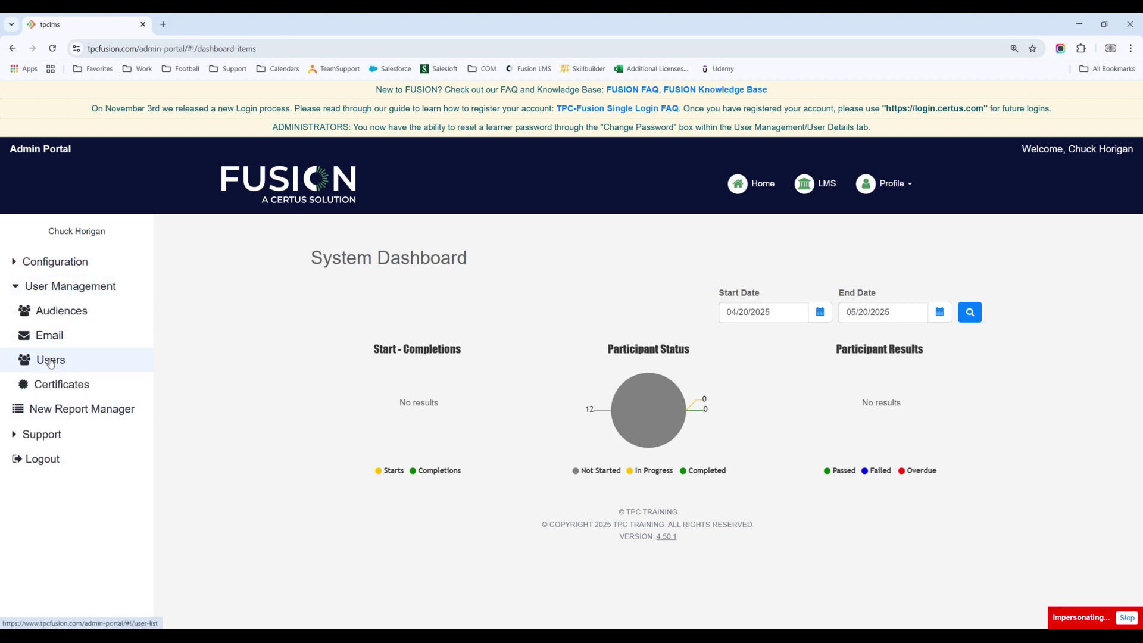
pyautogui.click(56, 361)
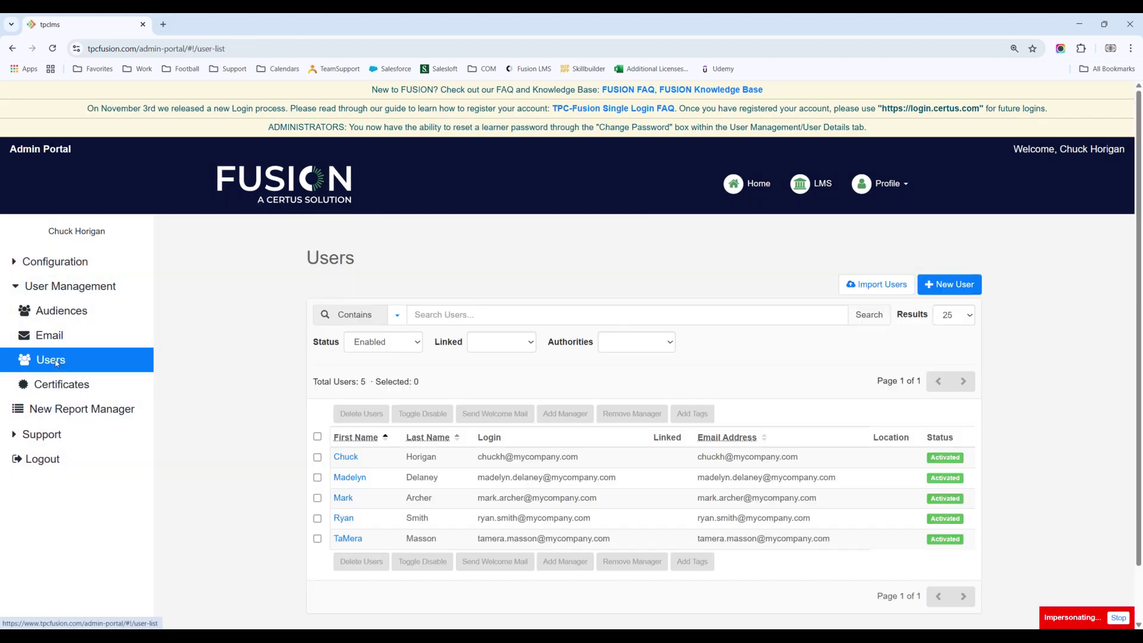
pyautogui.click(347, 540)
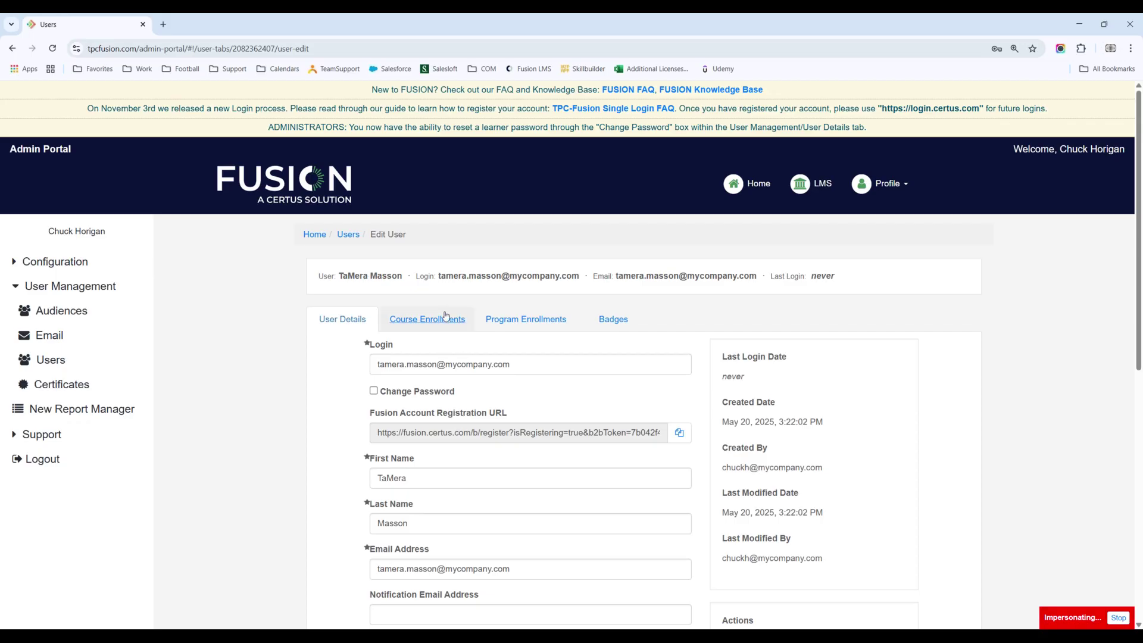
pyautogui.click(525, 329)
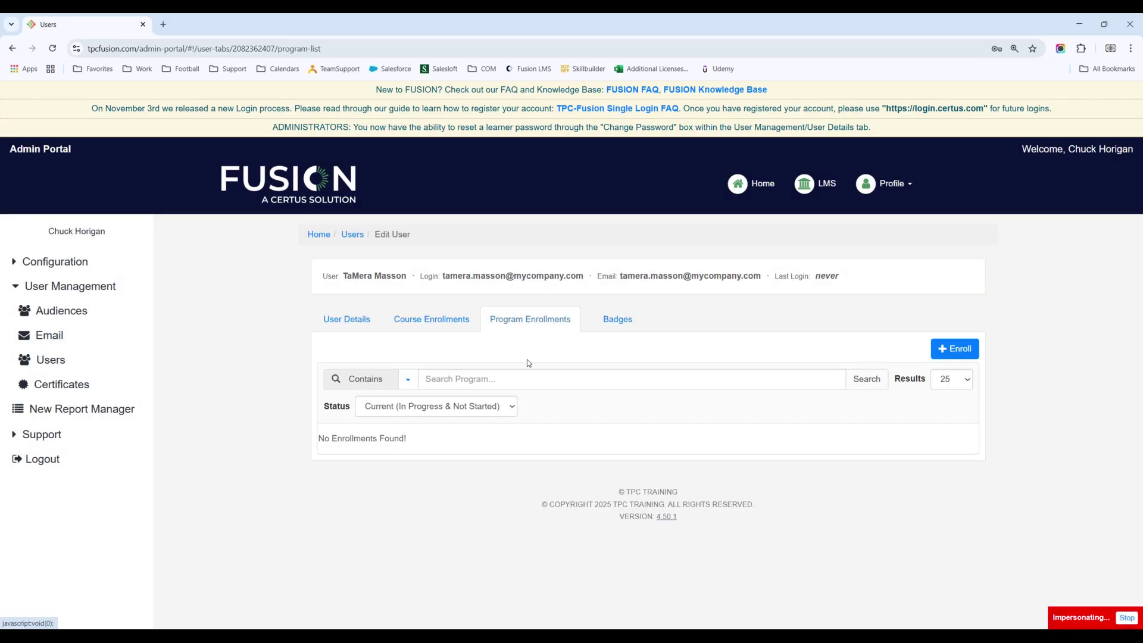
# Step: Cancel enrolling the Fundamentals Bundle program, return to Users, and collapse User Management
pyautogui.click(950, 349)
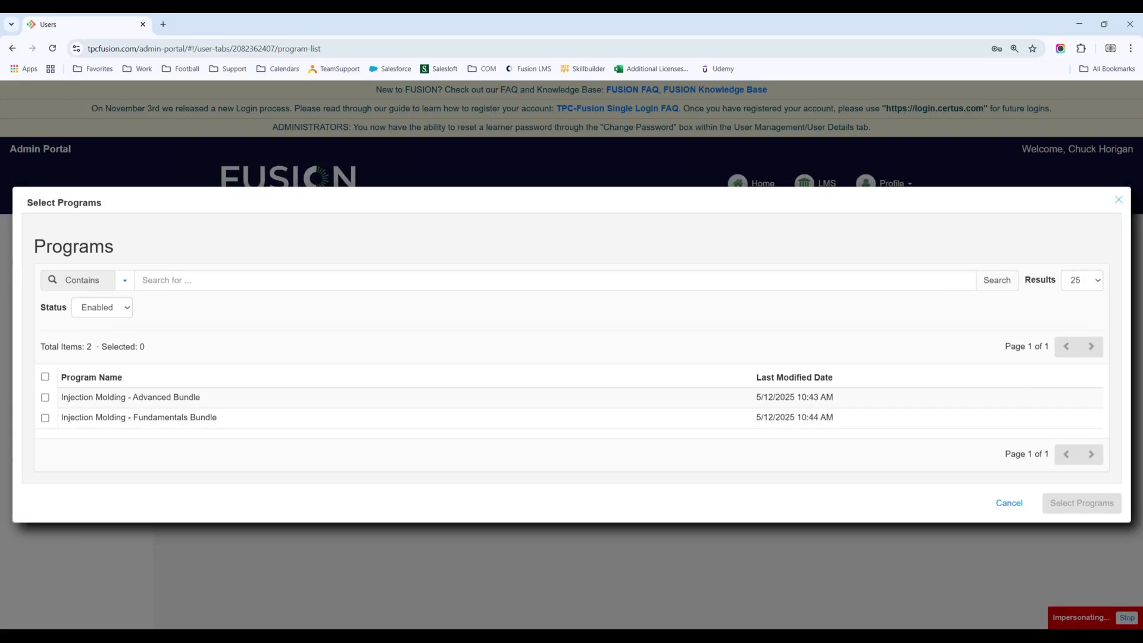
pyautogui.click(45, 418)
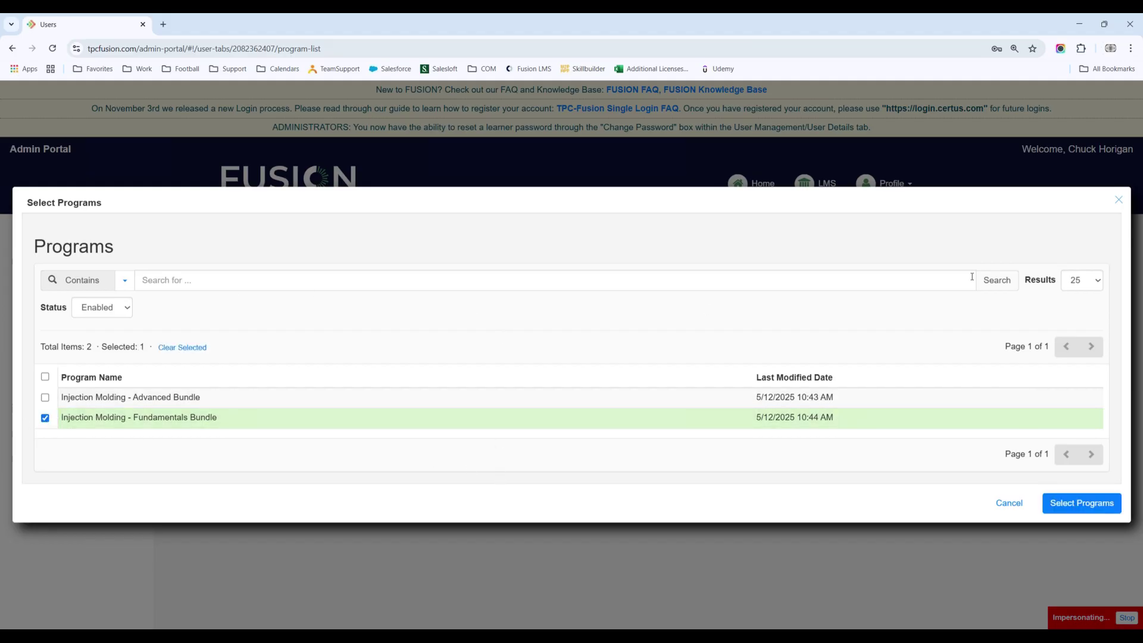
pyautogui.click(1120, 200)
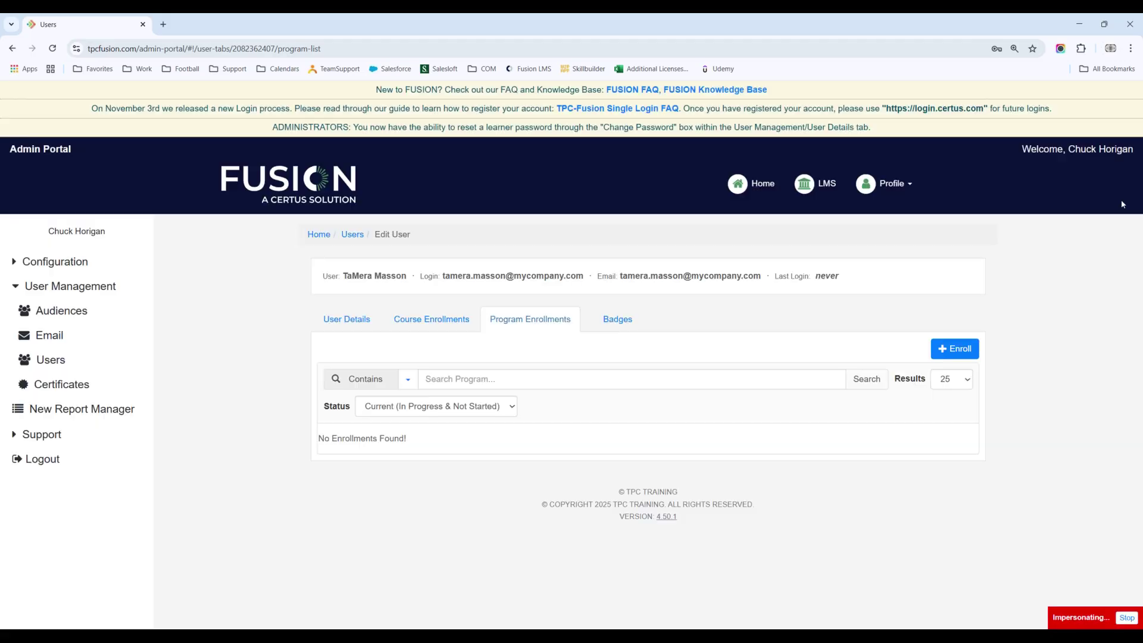
pyautogui.click(353, 235)
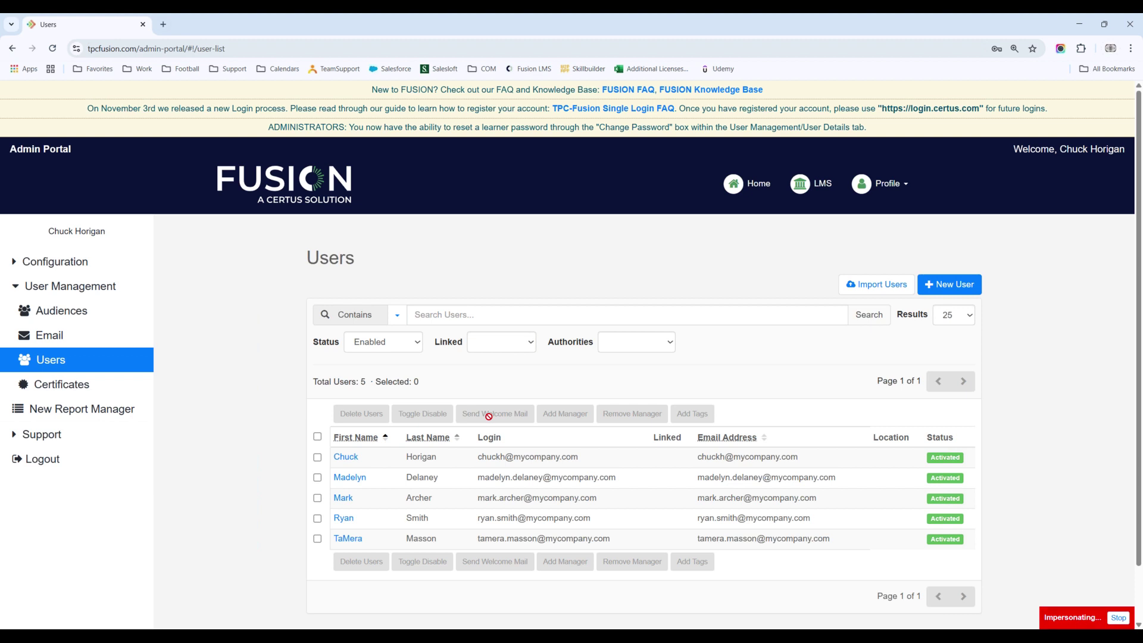
pyautogui.click(99, 292)
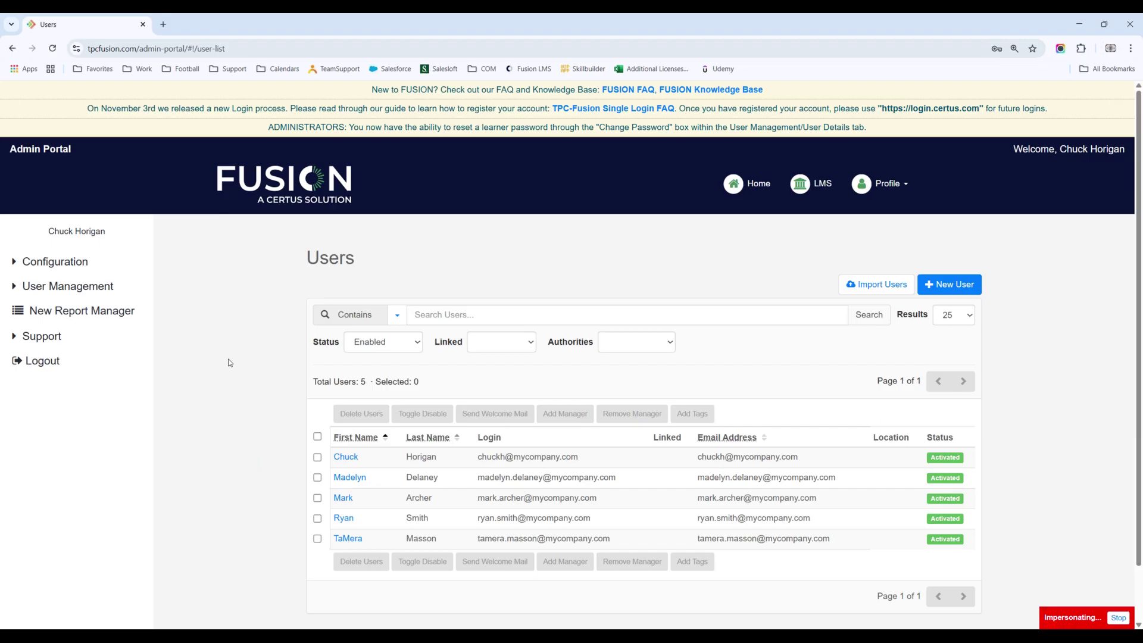
# Step: Open the Compounding With The Twin Screw Extruder course from the Configuration > Courses list
pyautogui.click(77, 266)
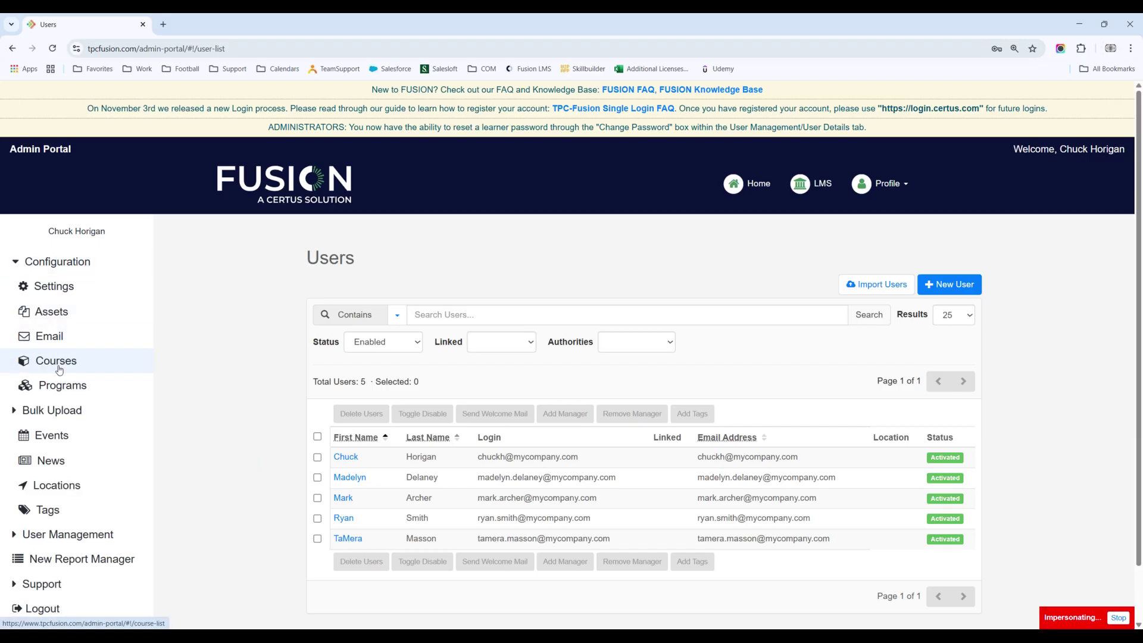
pyautogui.click(58, 364)
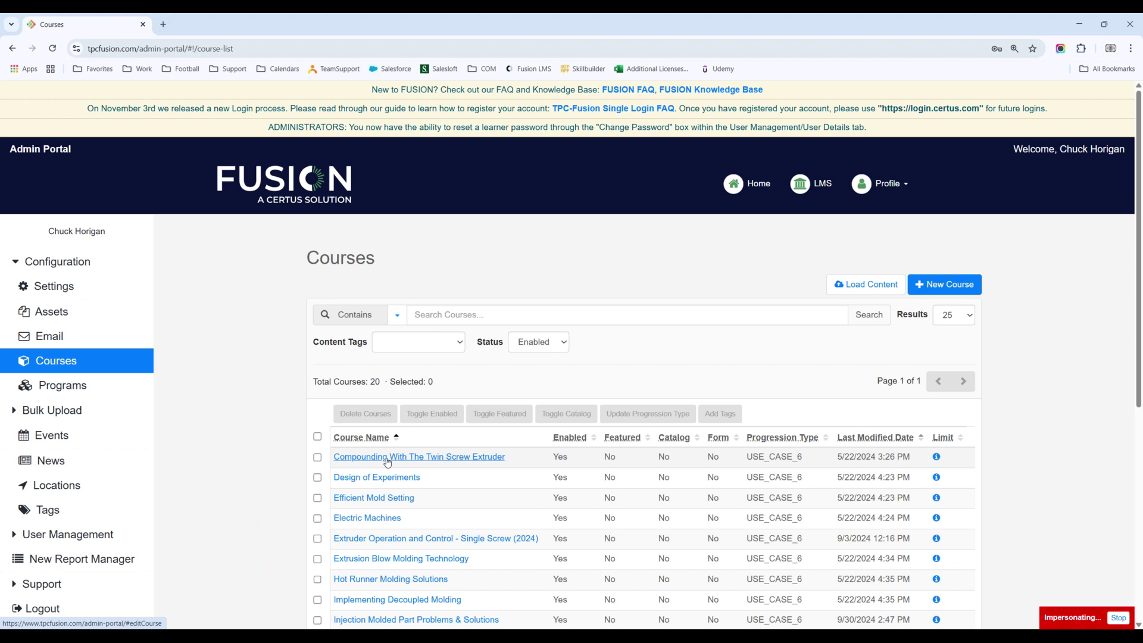
pyautogui.click(419, 463)
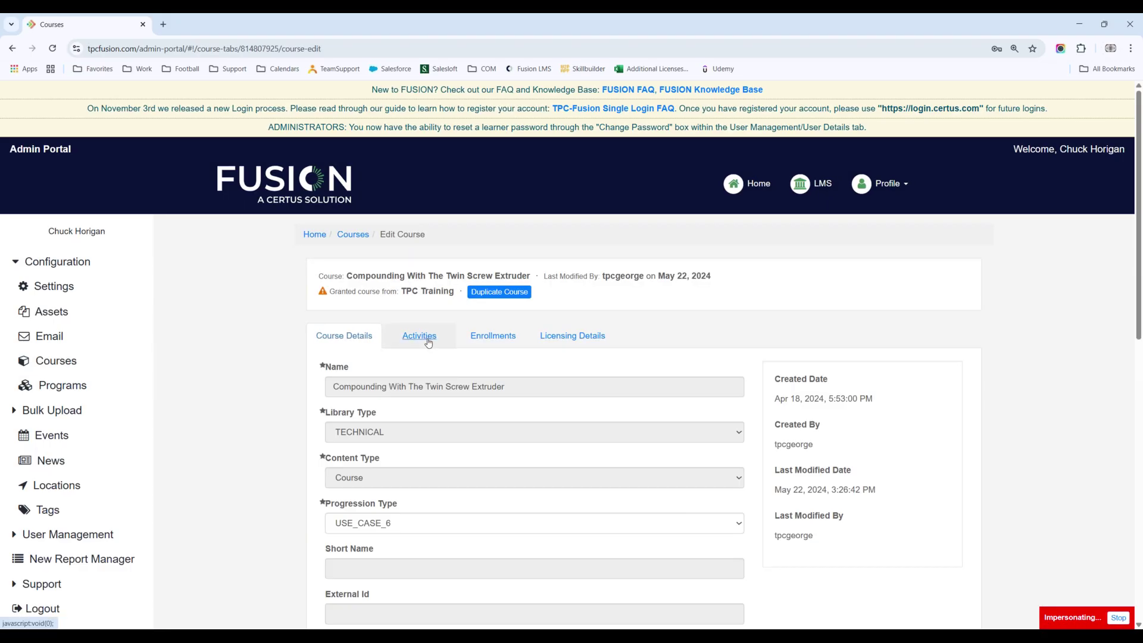
# Step: Review the course's 11 activities, collapse Configuration, and go back to the System Dashboard
pyautogui.click(429, 339)
pyautogui.scroll(-2, 512, 454)
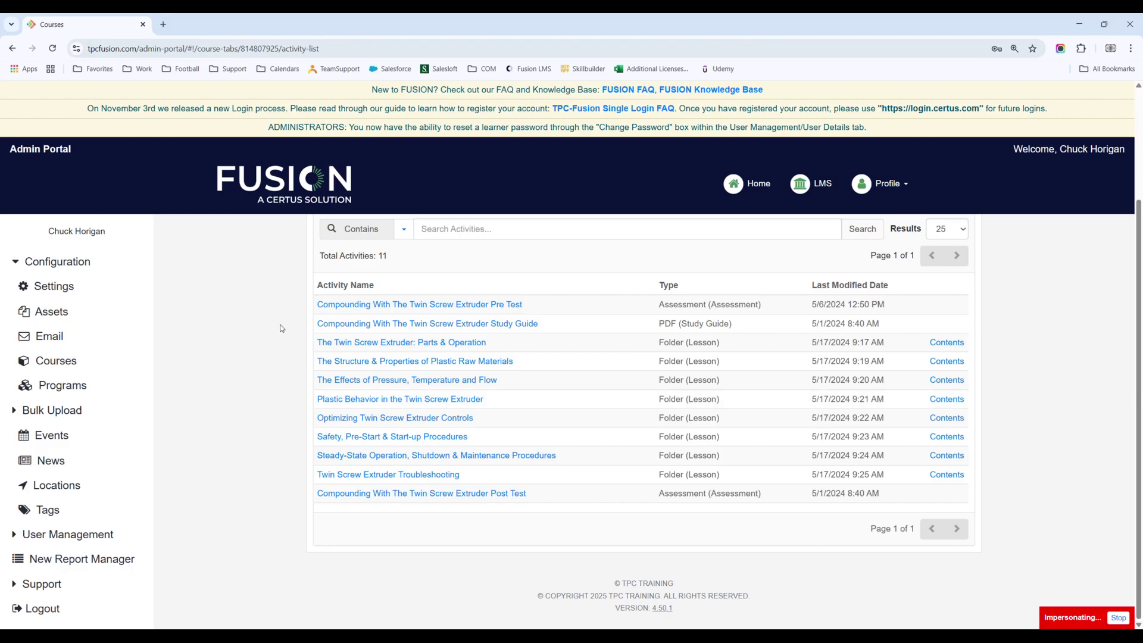
pyautogui.click(70, 273)
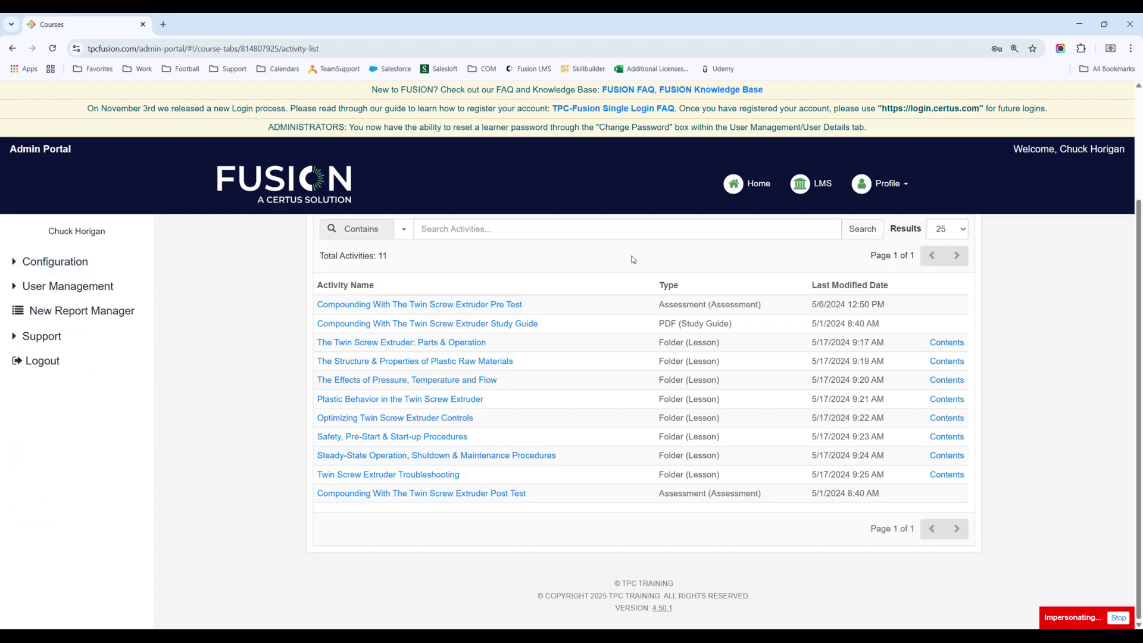
pyautogui.click(759, 185)
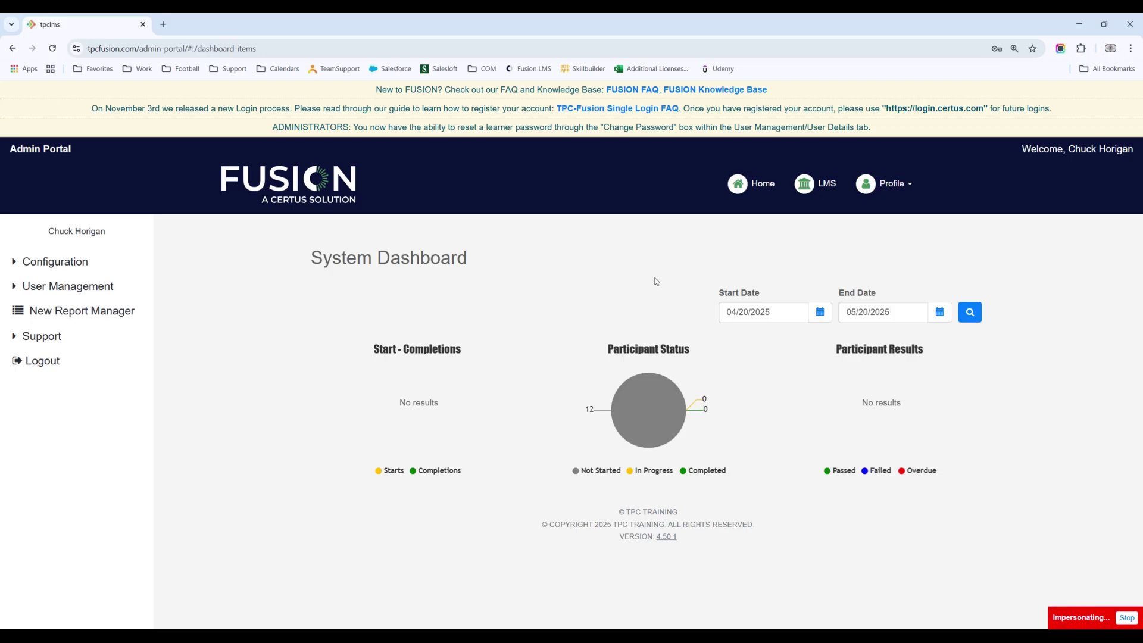
# Step: Open Configuration > Courses and scroll through the 20 enabled courses before collapsing Configuration
pyautogui.click(75, 262)
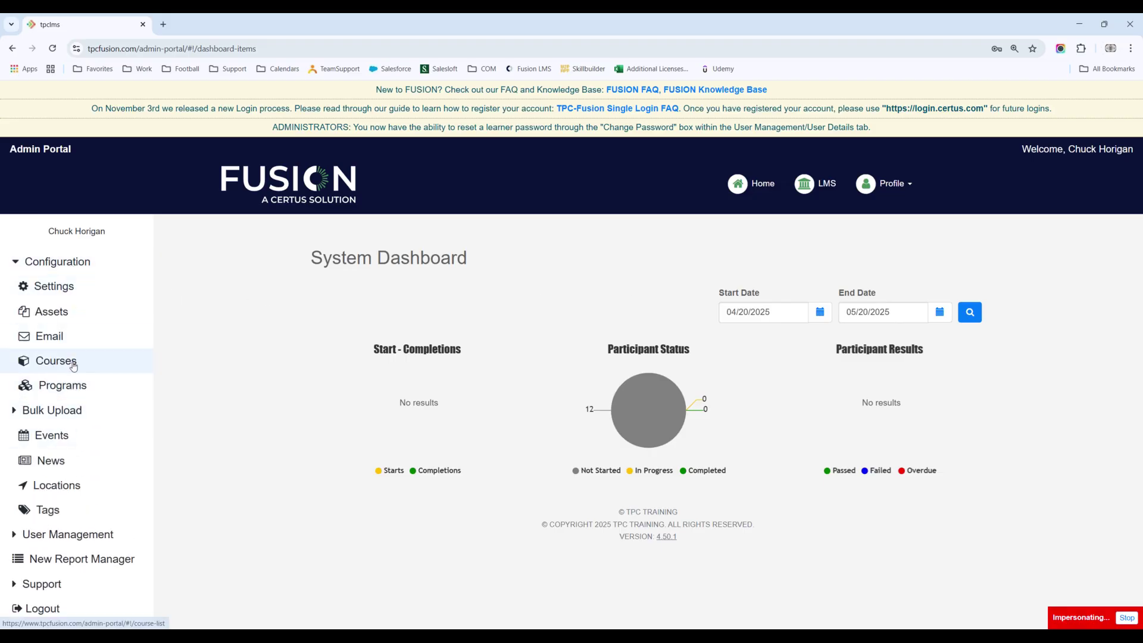
pyautogui.click(72, 360)
pyautogui.scroll(-5, 325, 393)
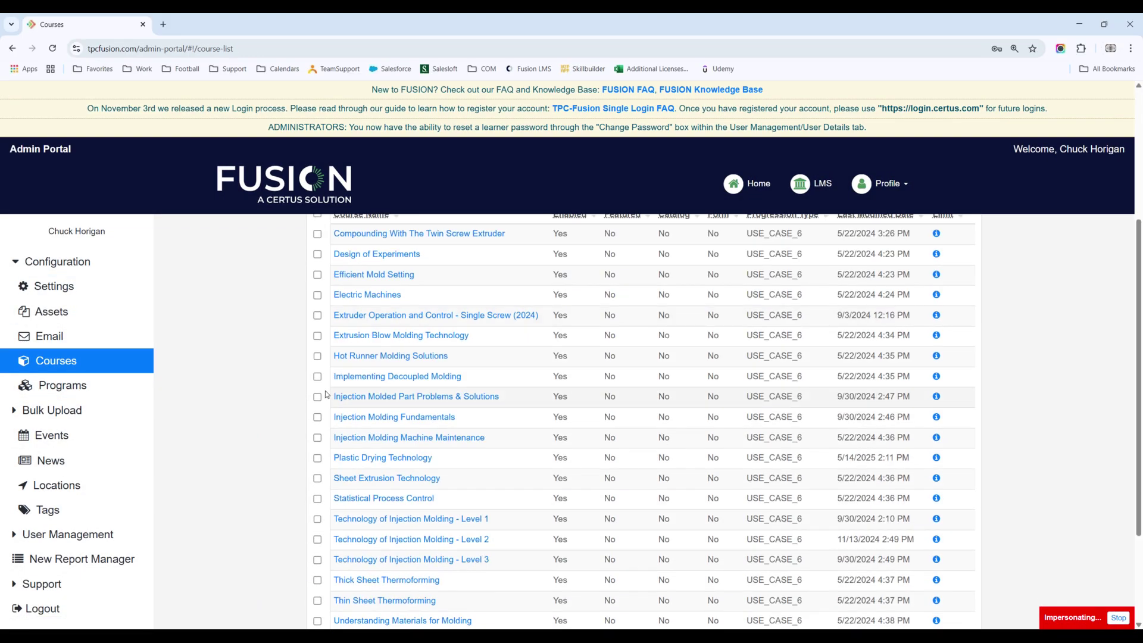
pyautogui.scroll(-1, 326, 394)
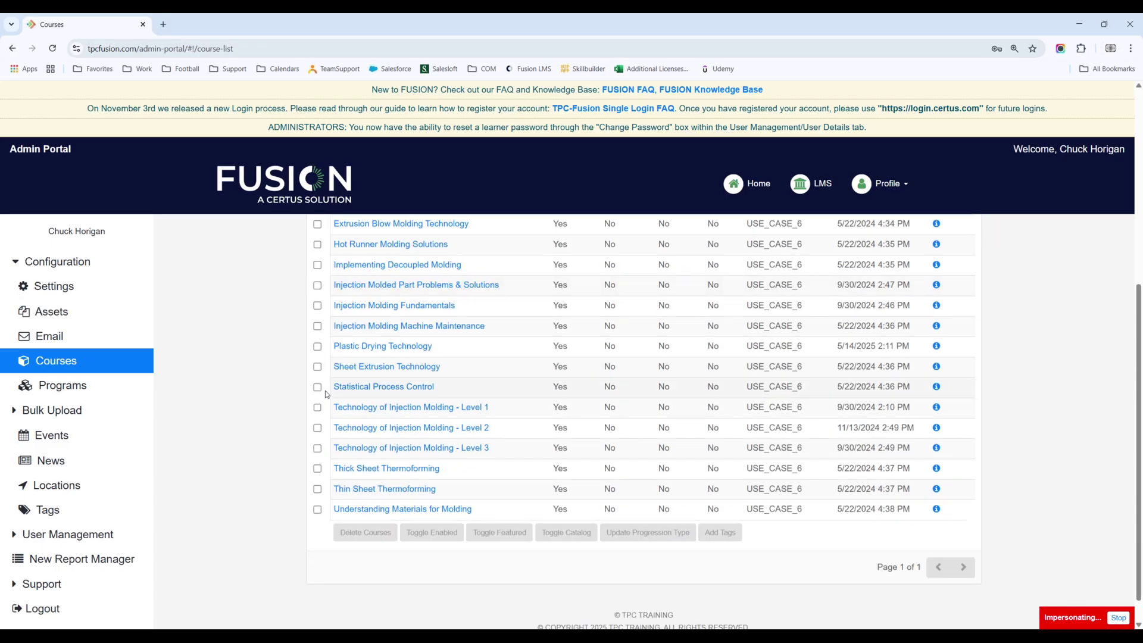
pyautogui.scroll(3, 325, 391)
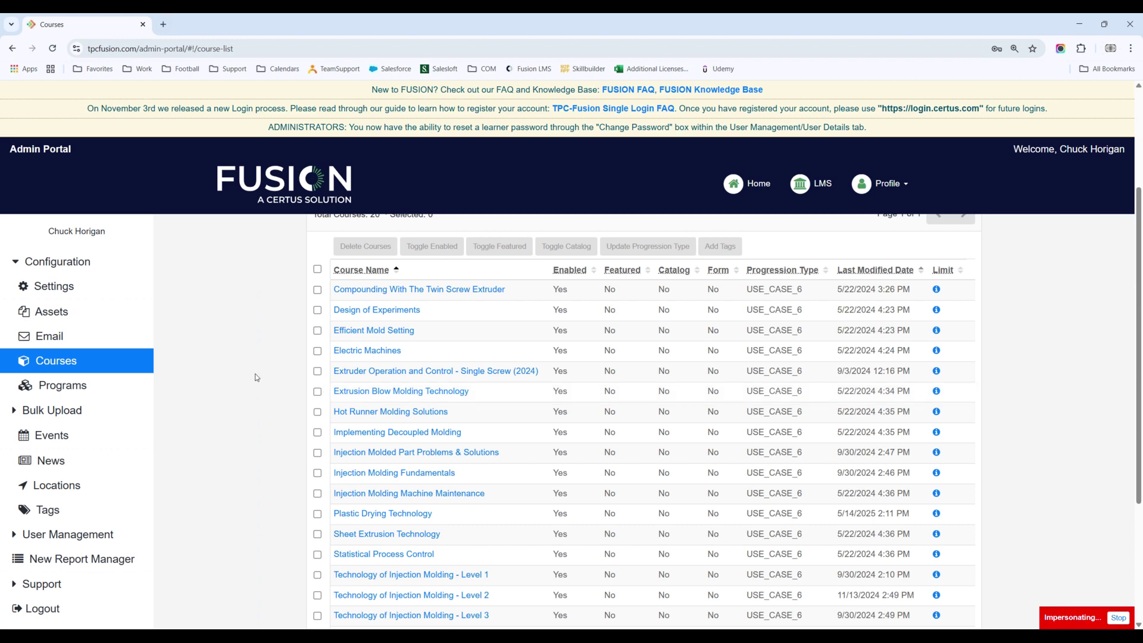
pyautogui.scroll(3, 255, 378)
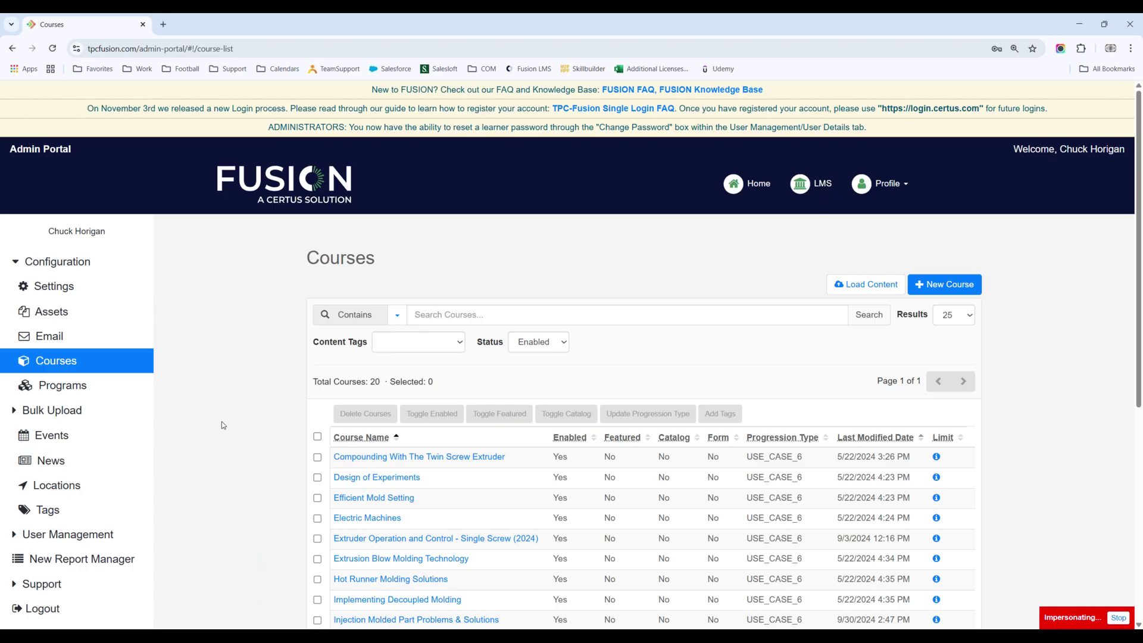
pyautogui.click(72, 265)
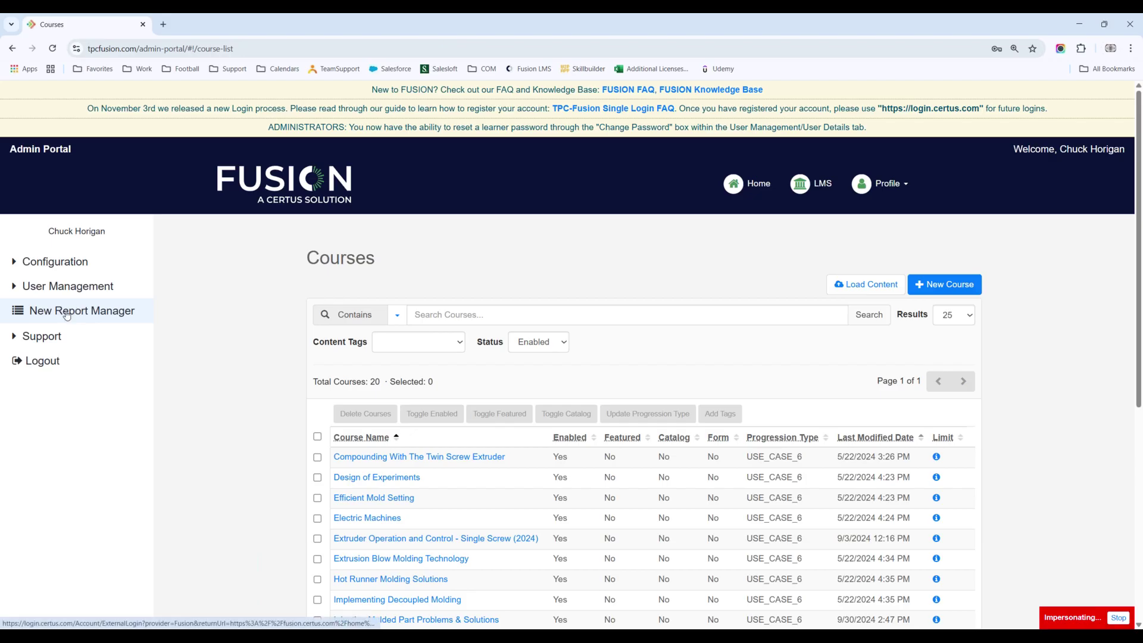
# Step: Launch the New Report Manager in a second browser tab
pyautogui.click(96, 317)
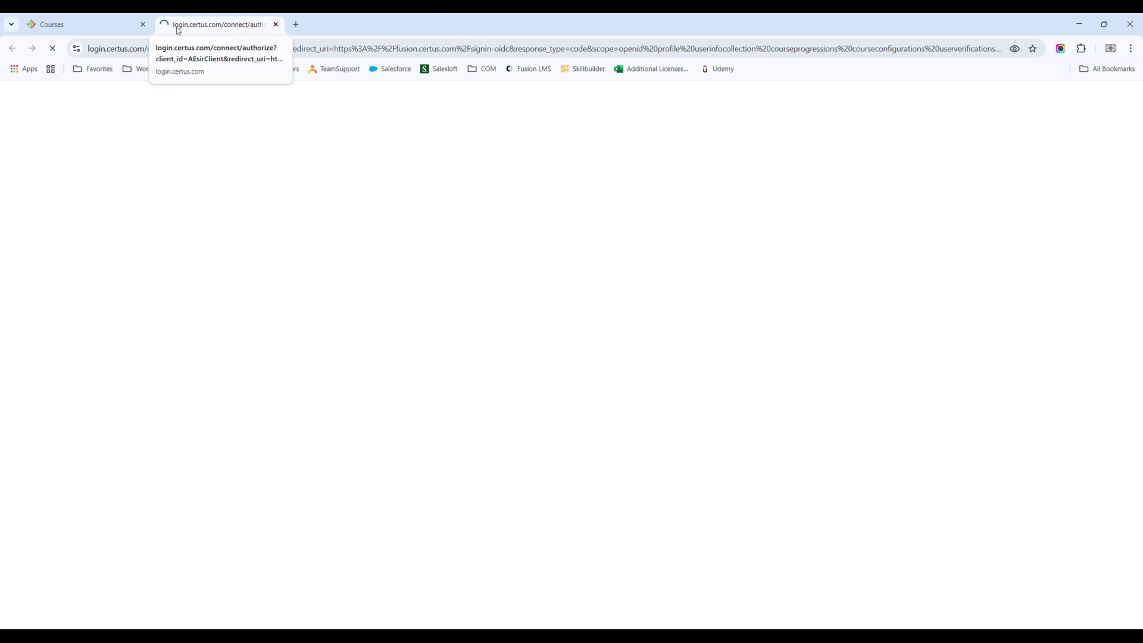
pyautogui.click(127, 19)
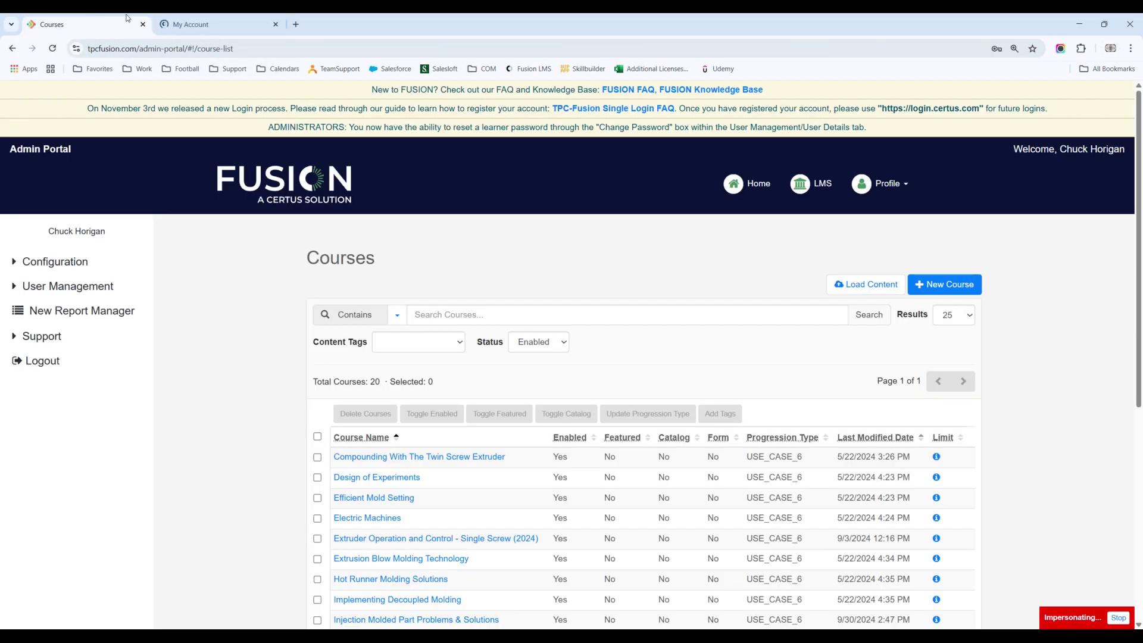
pyautogui.click(220, 26)
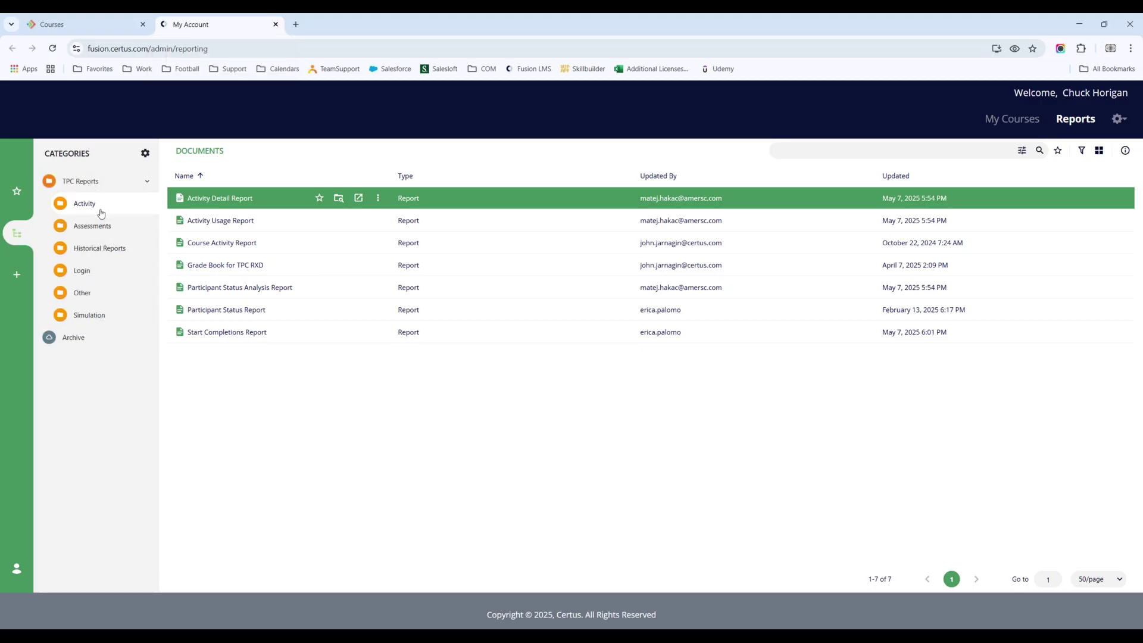
# Step: Browse the Historical, Login, Simulation, Other and Activity report categories, ending on Activity's seven reports
pyautogui.click(95, 250)
pyautogui.click(91, 276)
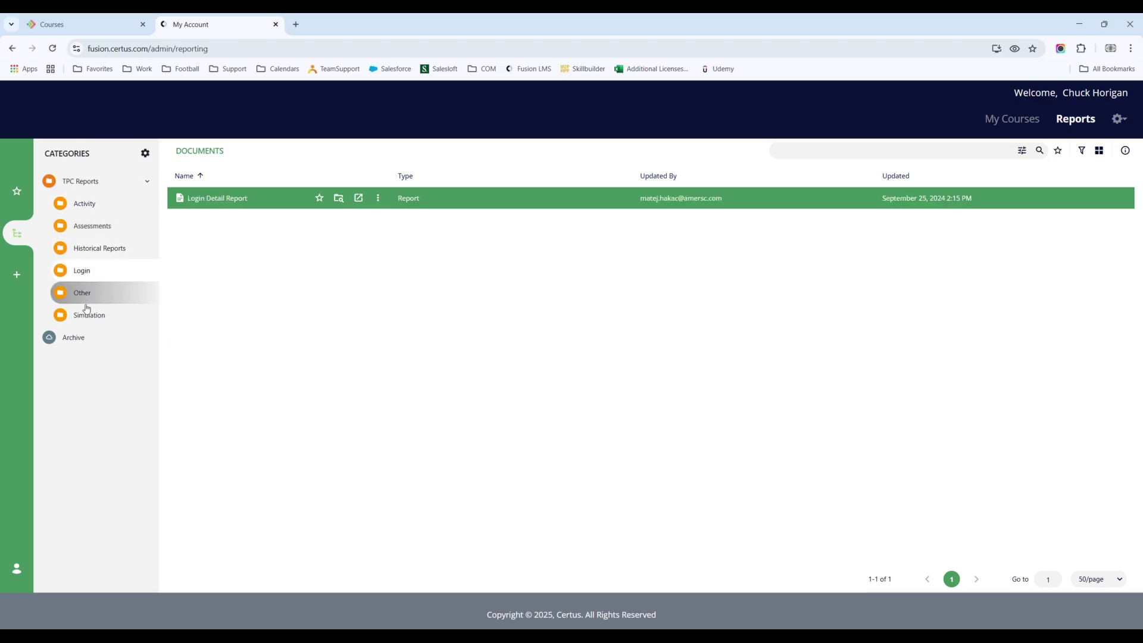
pyautogui.click(87, 311)
pyautogui.click(87, 299)
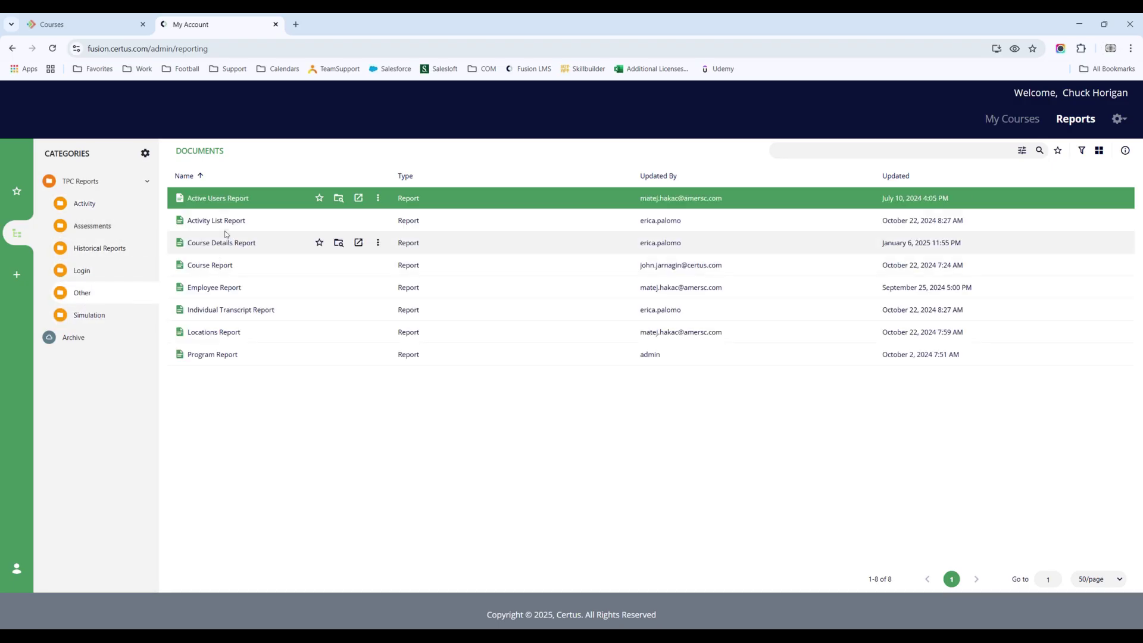
pyautogui.click(85, 205)
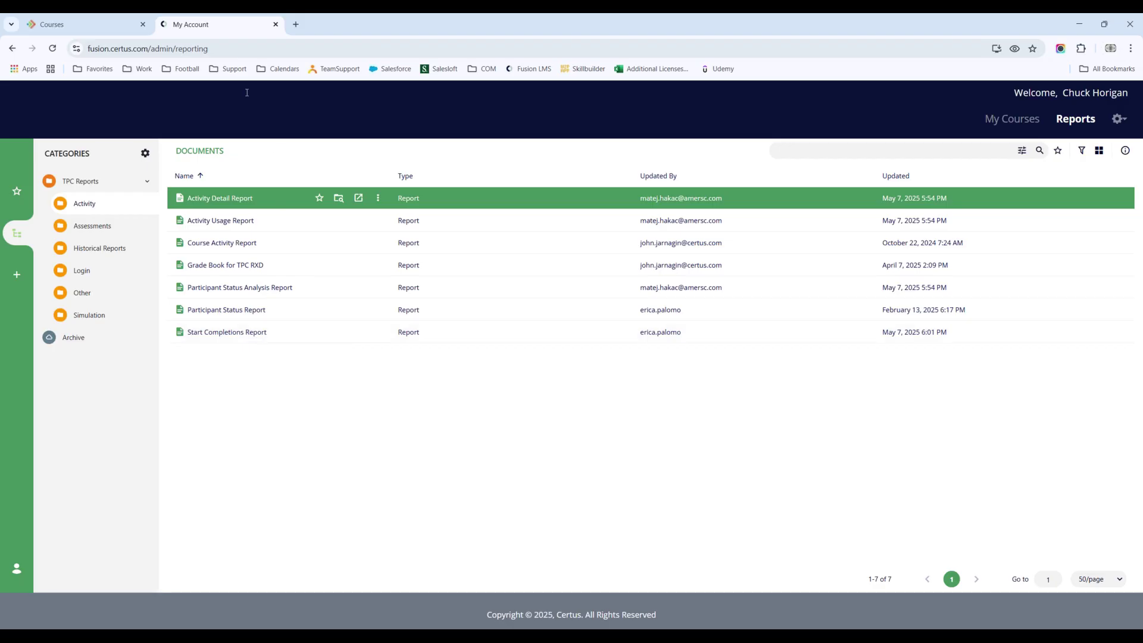
pyautogui.click(81, 22)
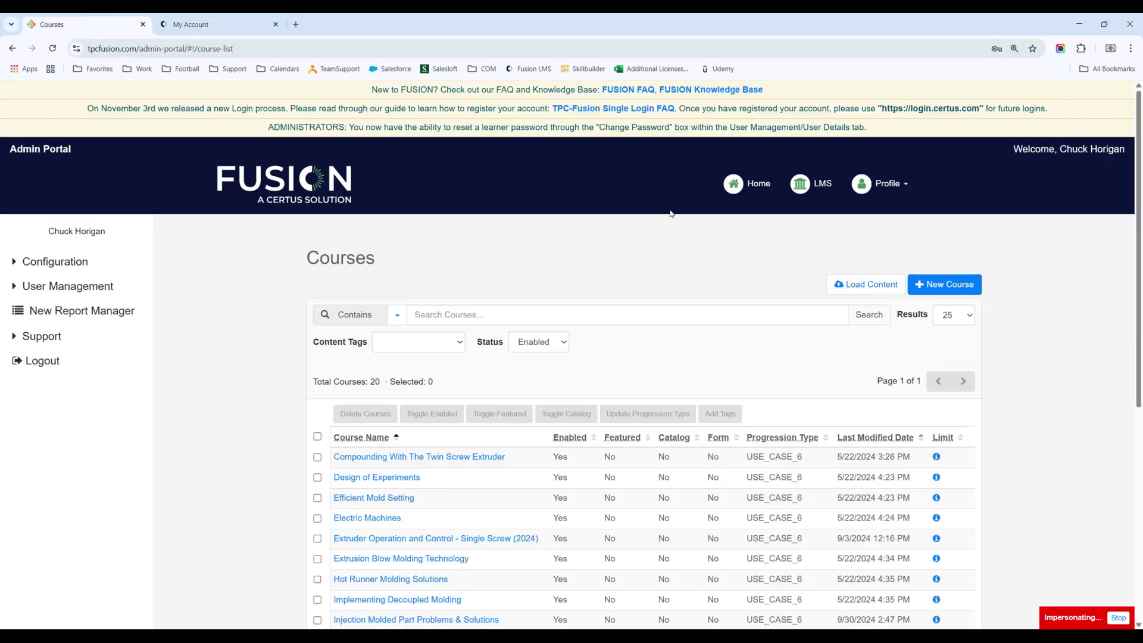
# Step: Put the first tab on the System Dashboard and bring the Certus reporting tab forward
pyautogui.click(745, 190)
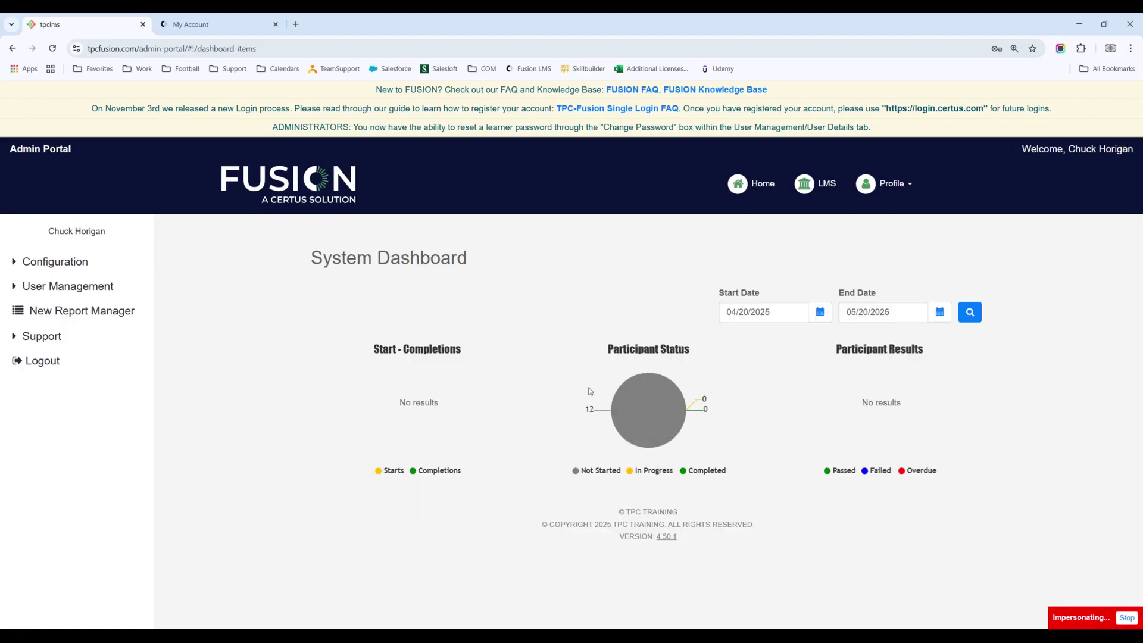
pyautogui.moveTo(638, 385)
pyautogui.click(200, 27)
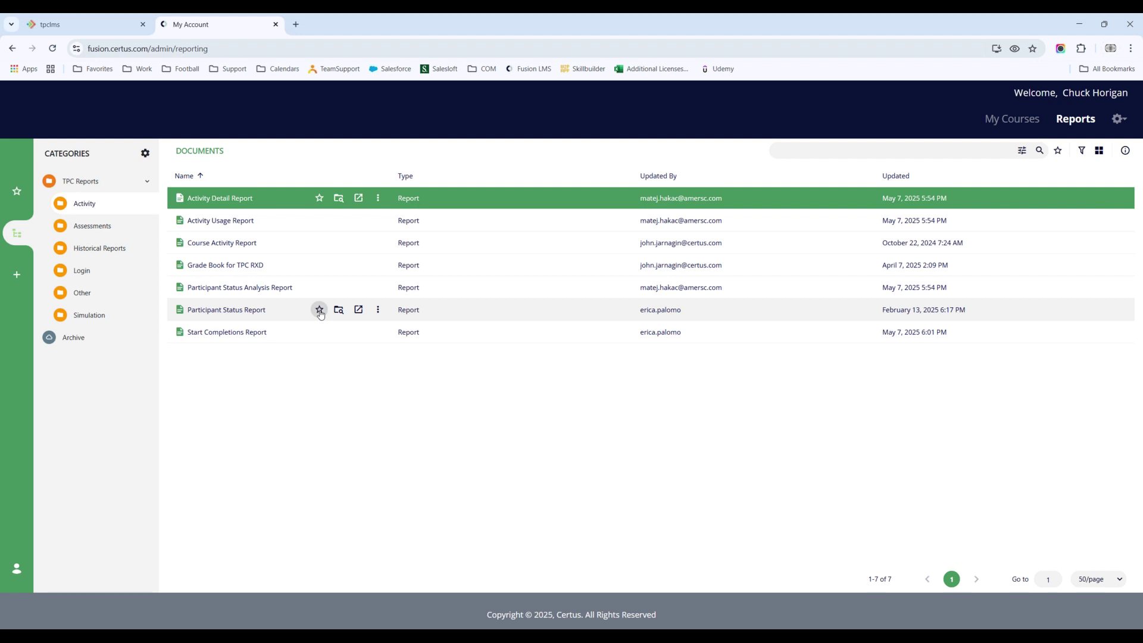
# Step: Favourite Participant Status Report, check the Favorites panel, then open the report in a new tab
pyautogui.click(320, 311)
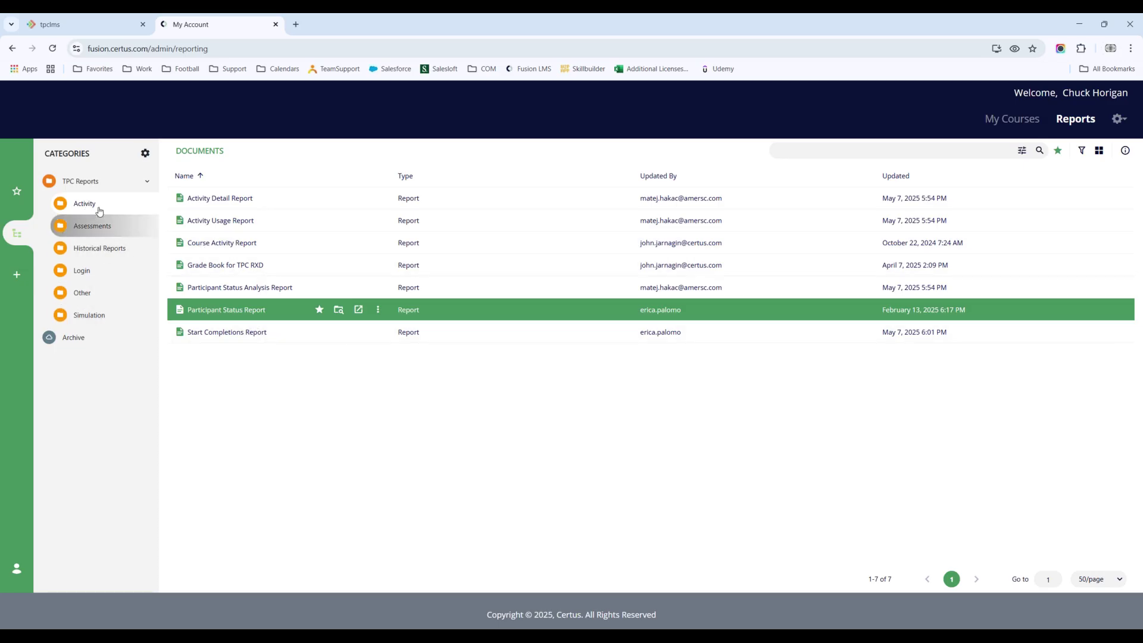
pyautogui.click(16, 191)
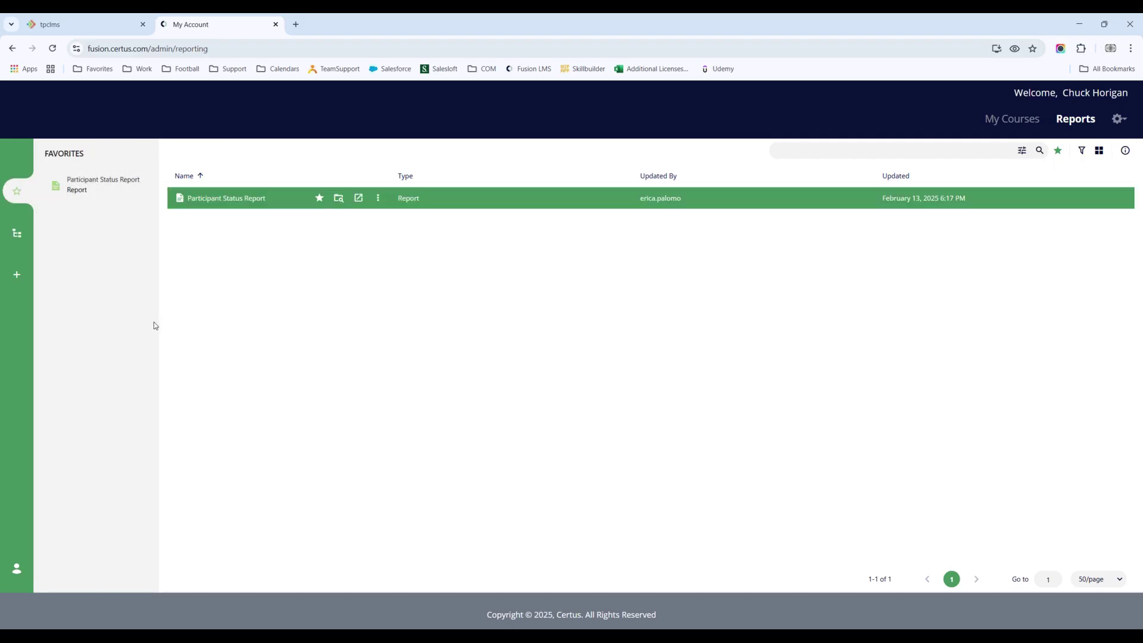
pyautogui.click(17, 234)
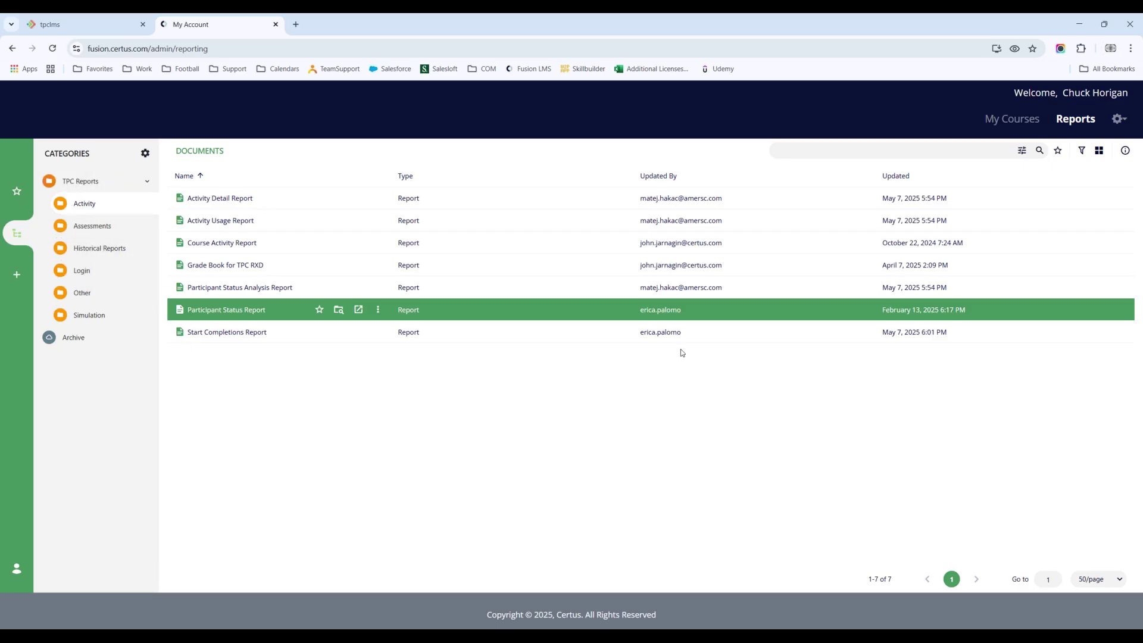
pyautogui.click(359, 310)
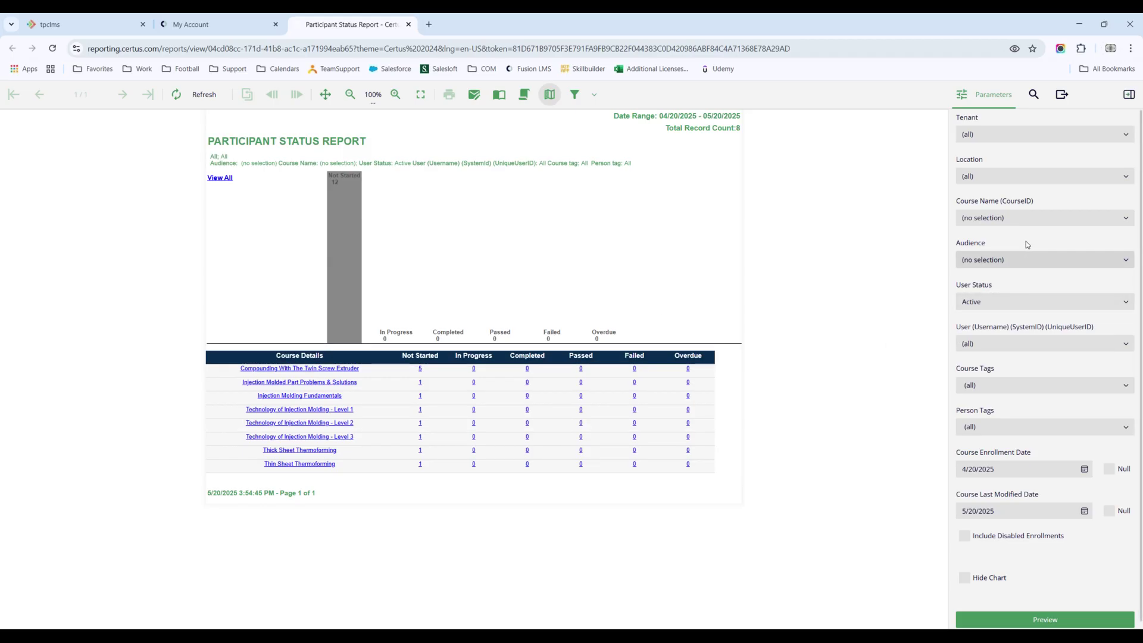
pyautogui.click(1017, 218)
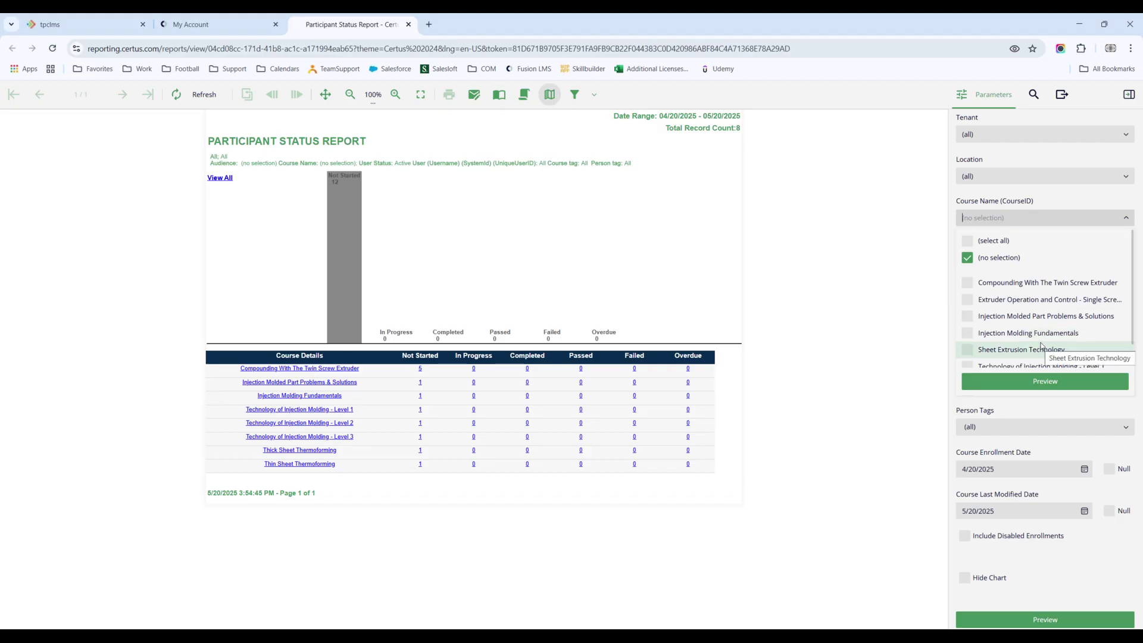
pyautogui.click(911, 220)
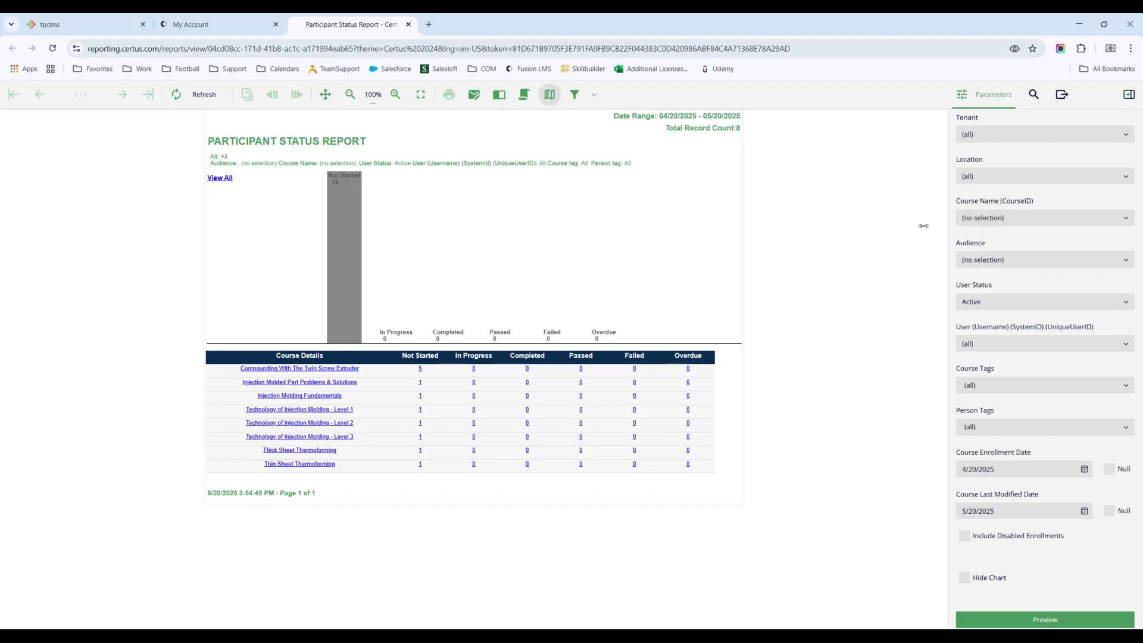
pyautogui.click(997, 343)
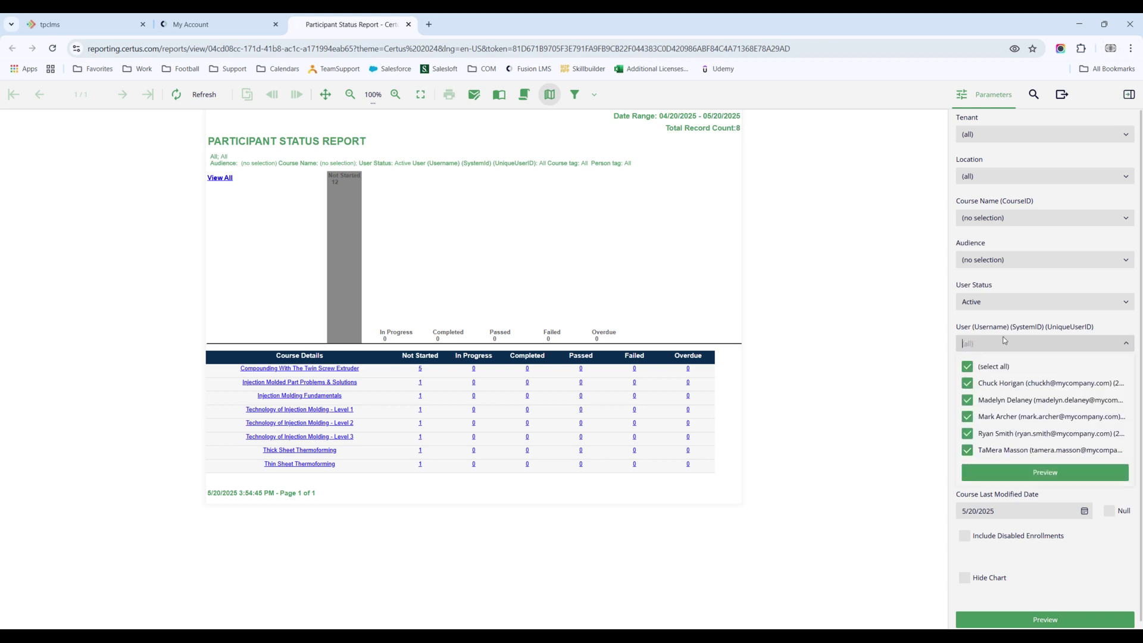
pyautogui.click(924, 332)
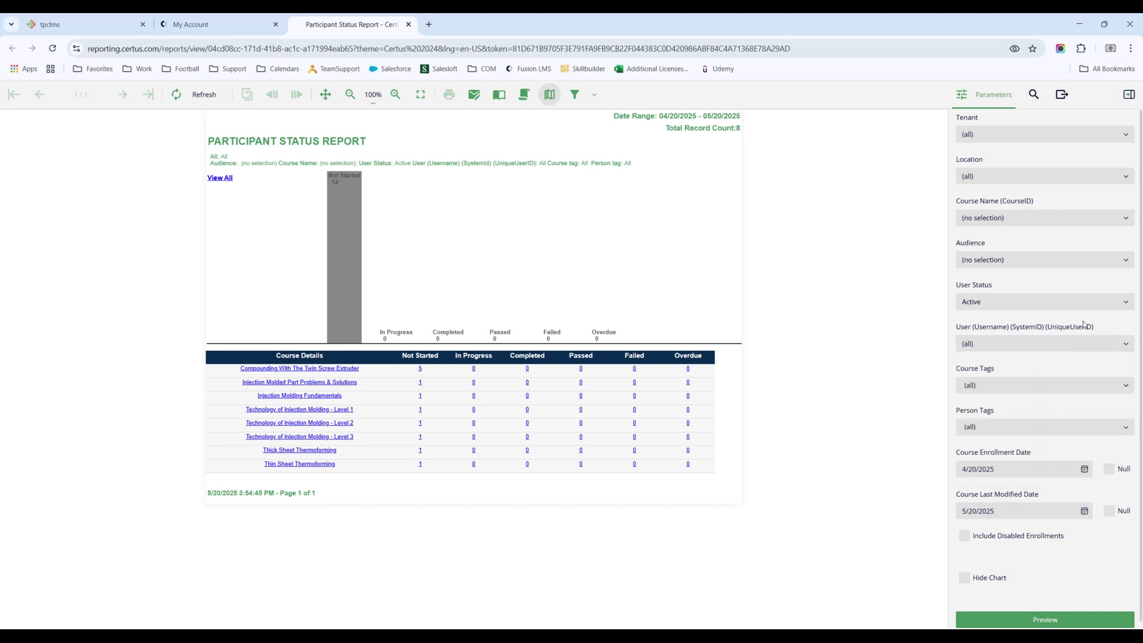
pyautogui.scroll(-1, 987, 425)
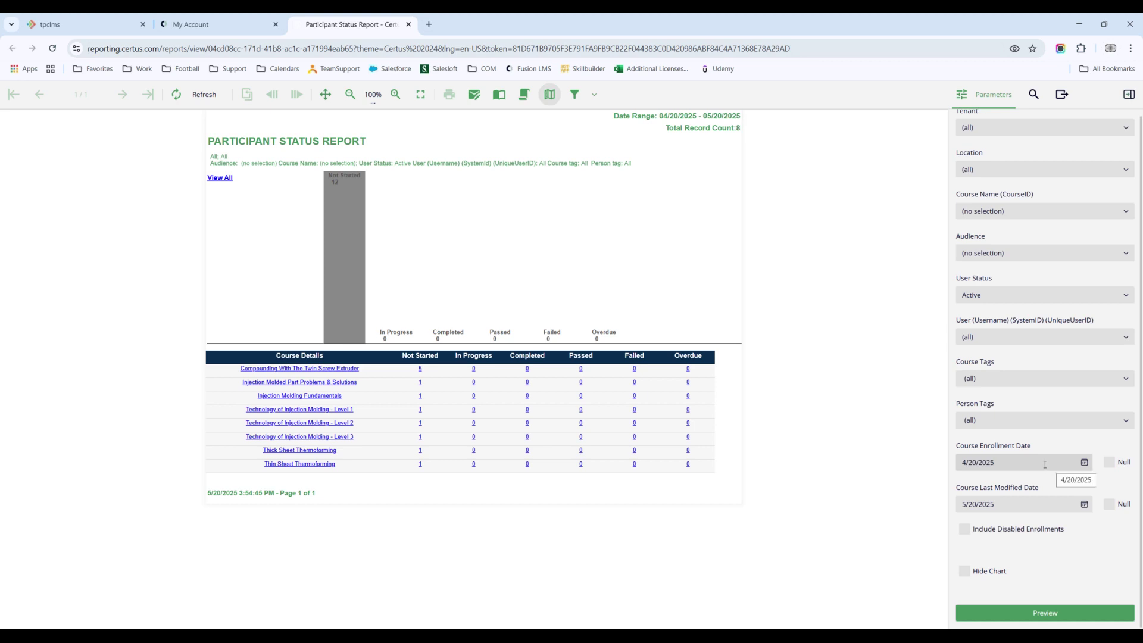
# Step: Set the Course Enrollment Date start to 1/1/2025 and preview the report again
pyautogui.click(1085, 463)
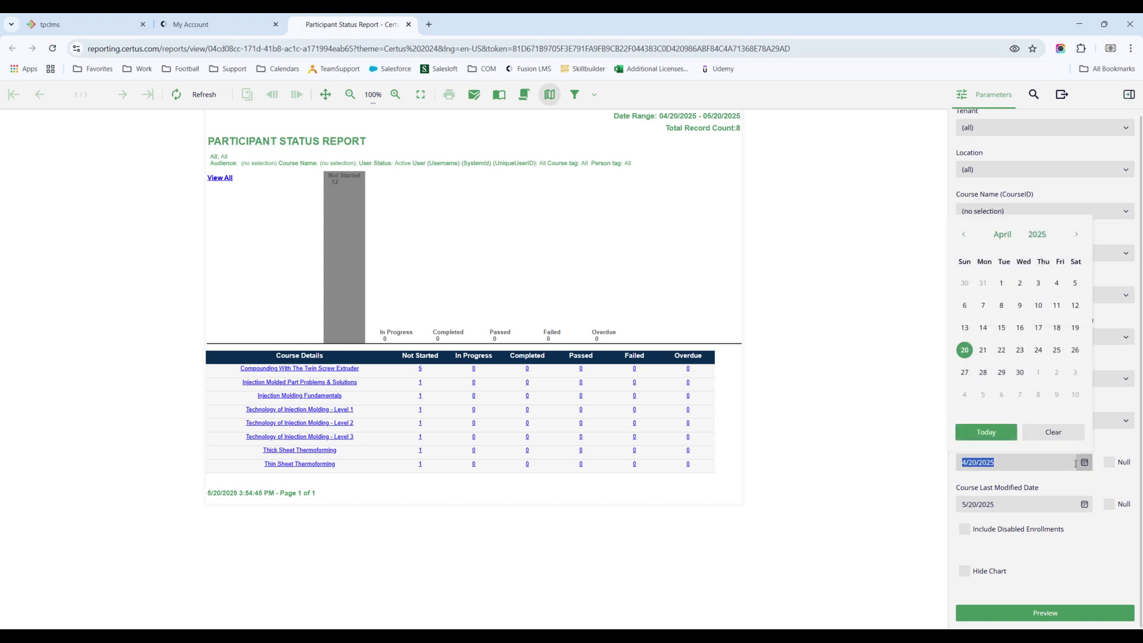
pyautogui.click(964, 234)
pyautogui.click(964, 234)
pyautogui.click(964, 234)
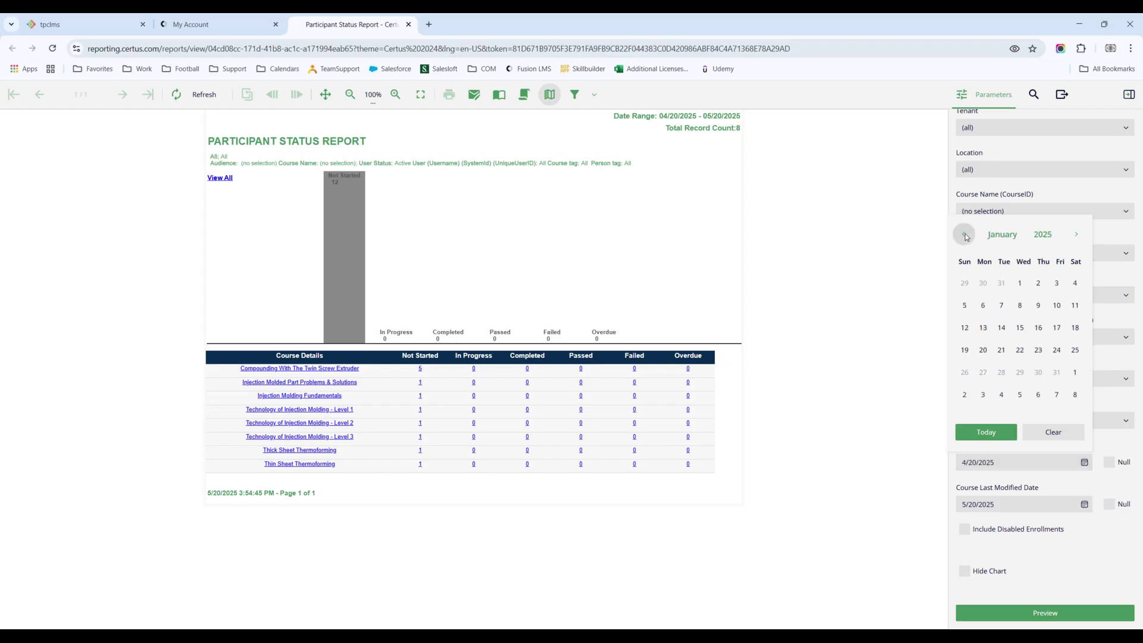
pyautogui.click(1020, 284)
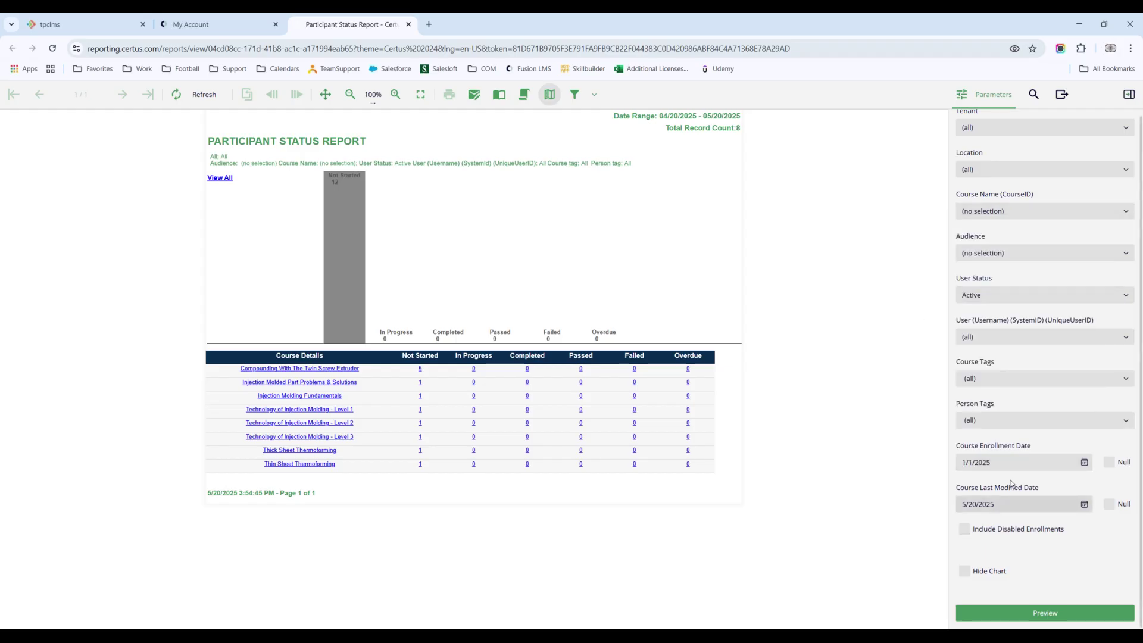
pyautogui.click(1044, 615)
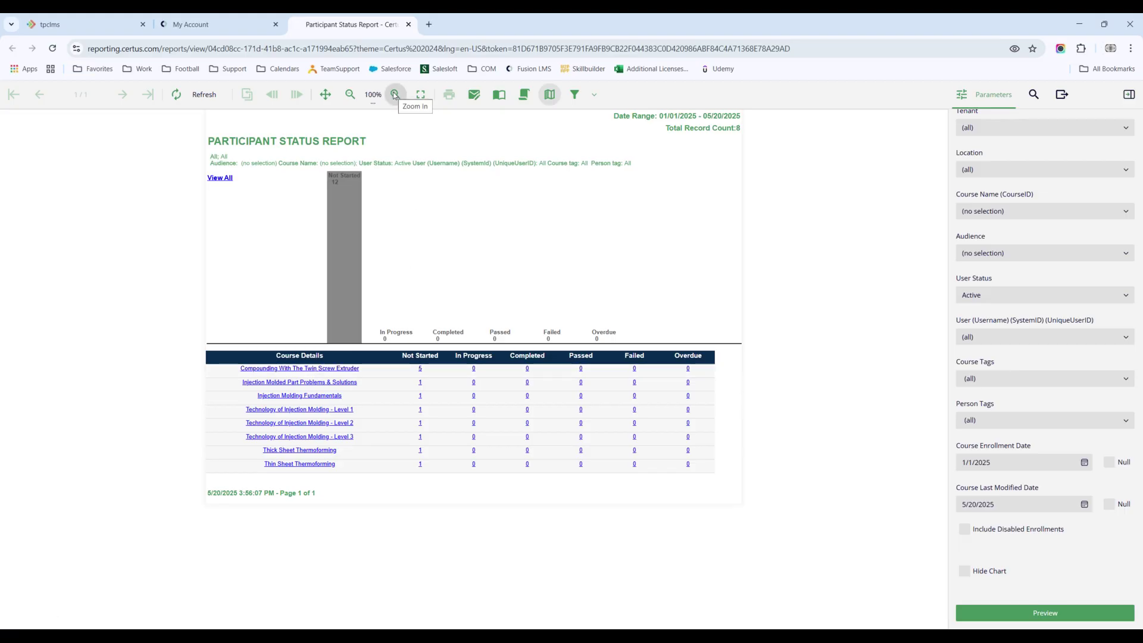
# Step: Zoom the report to 150% and drill into Compounding With The Twin Screw Extruder's participants
pyautogui.click(395, 95)
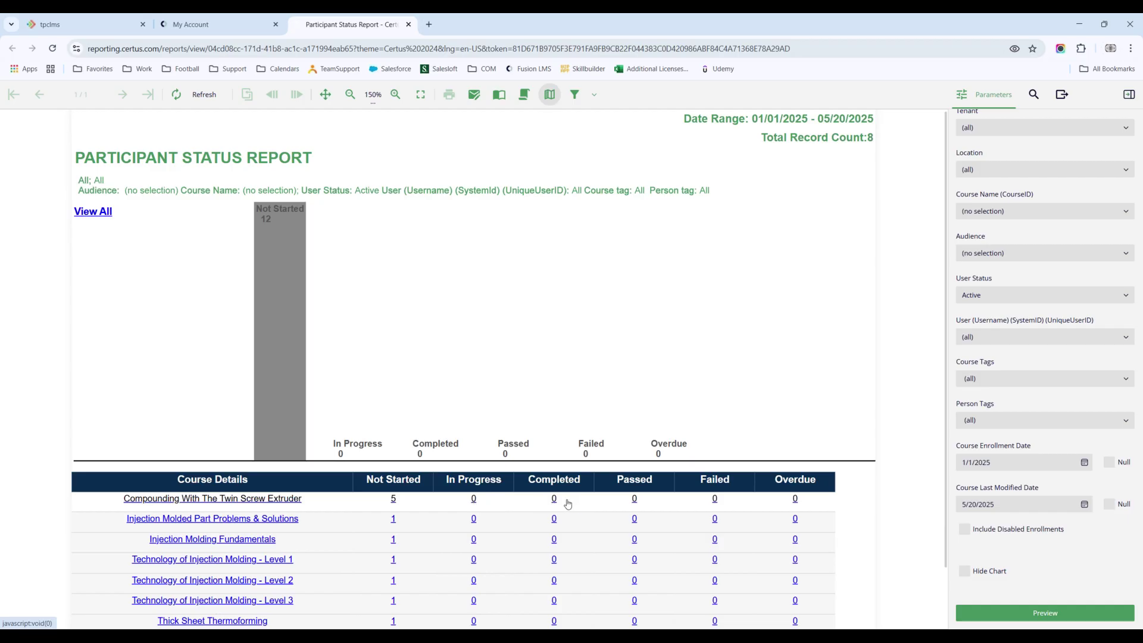
pyautogui.click(251, 499)
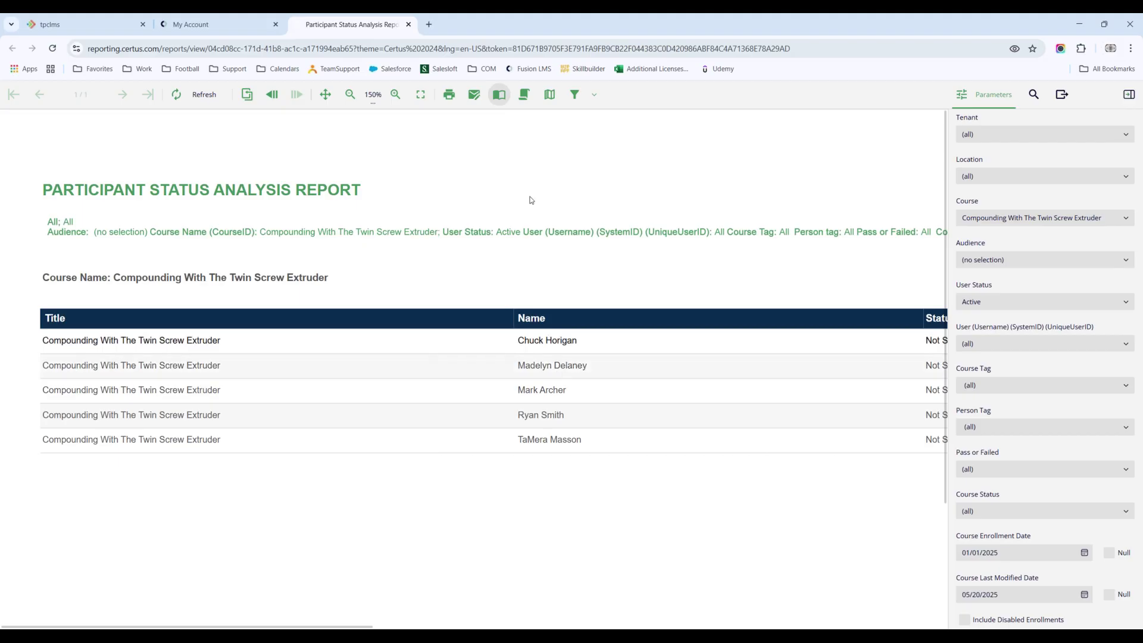
# Step: Zoom to 125%, scroll across the date and score columns, then return to the parent report
pyautogui.click(349, 95)
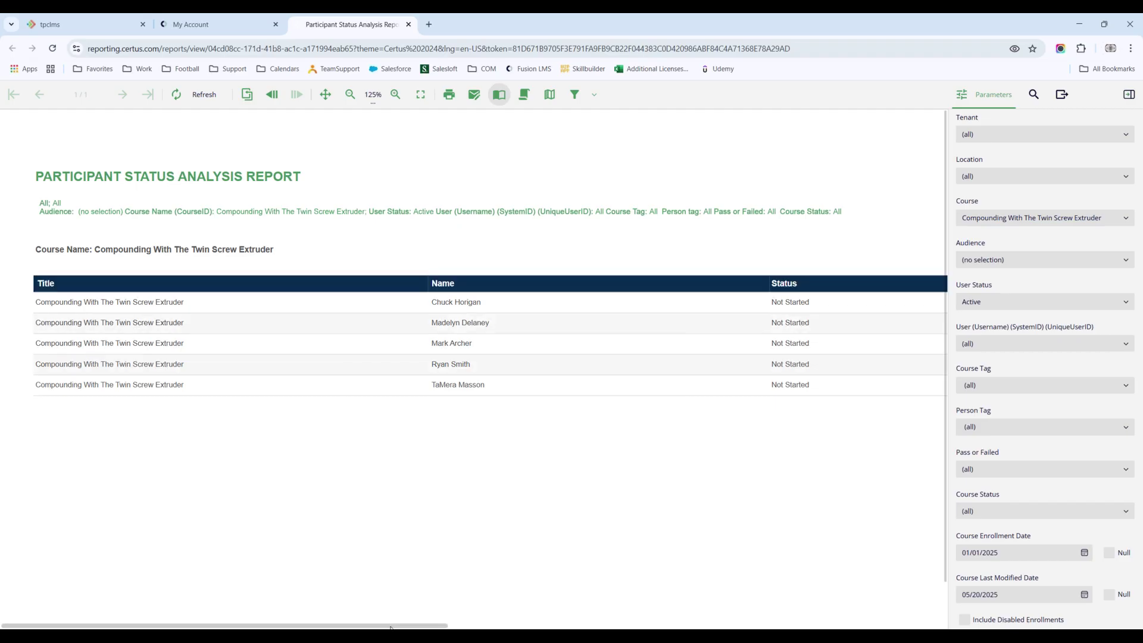
pyautogui.moveTo(390, 627); pyautogui.dragTo(889, 627)
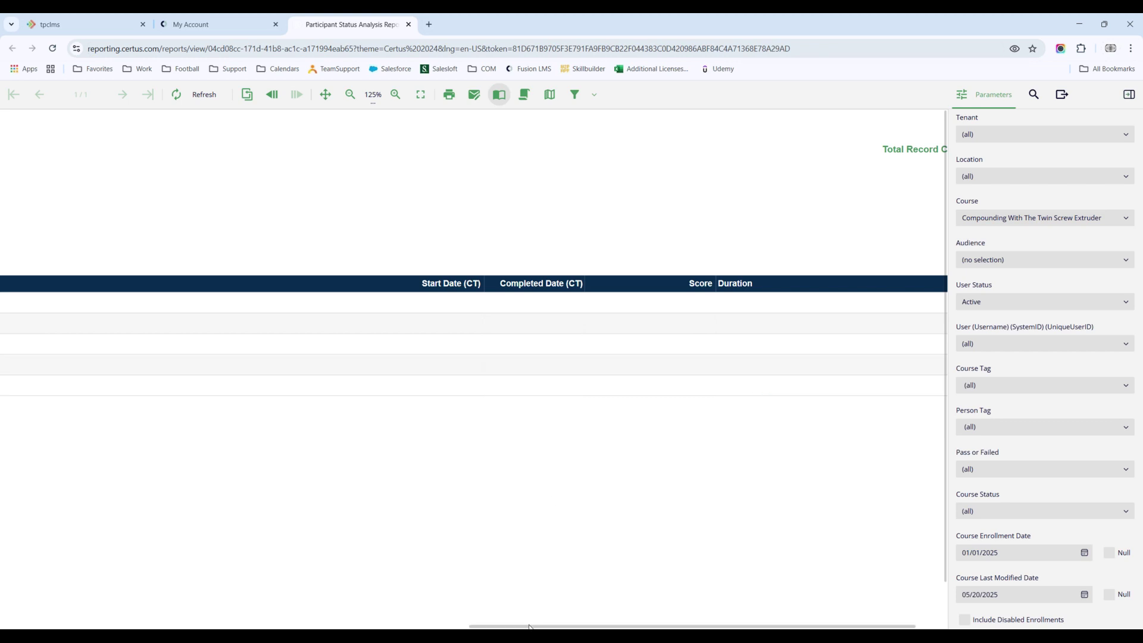
pyautogui.hscroll(-15, 119, 602)
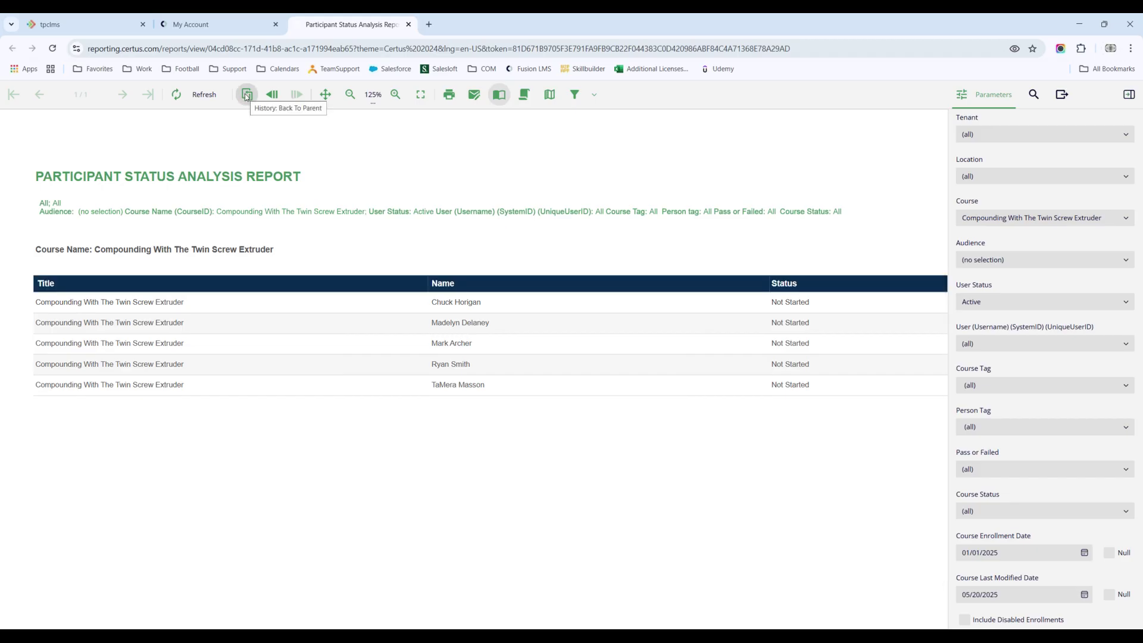
pyautogui.click(247, 98)
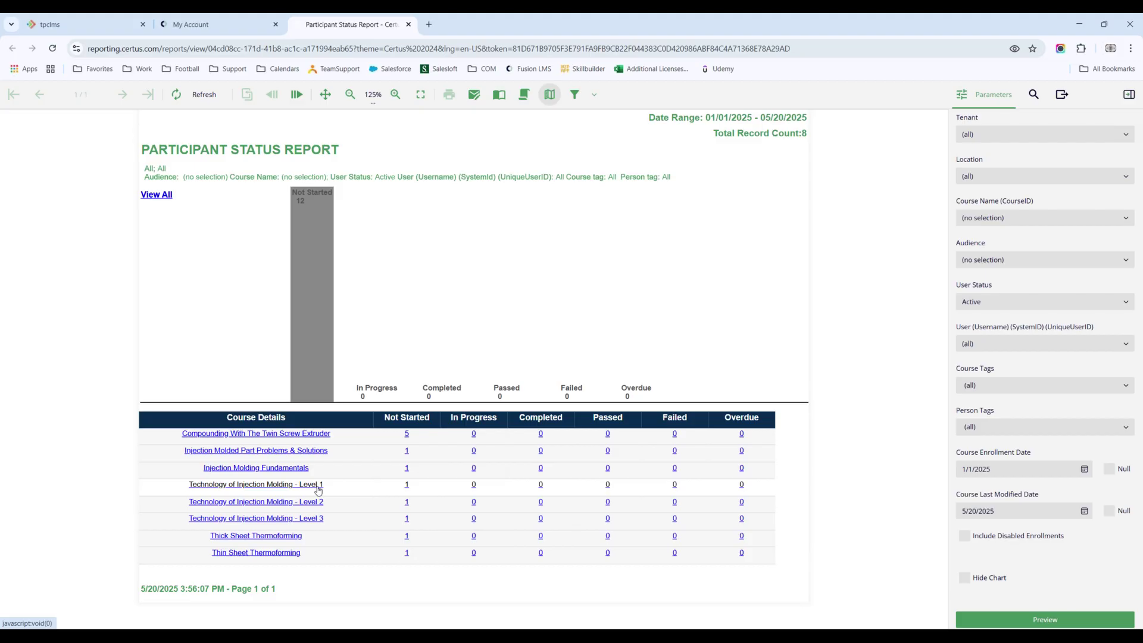
pyautogui.click(165, 200)
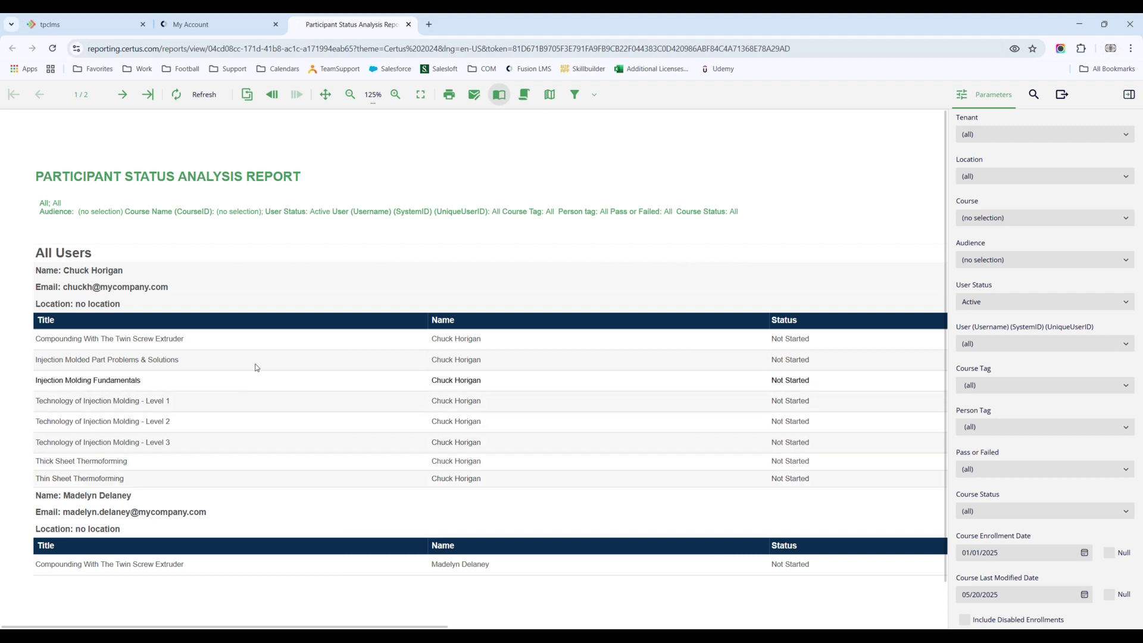
pyautogui.scroll(-1, 256, 368)
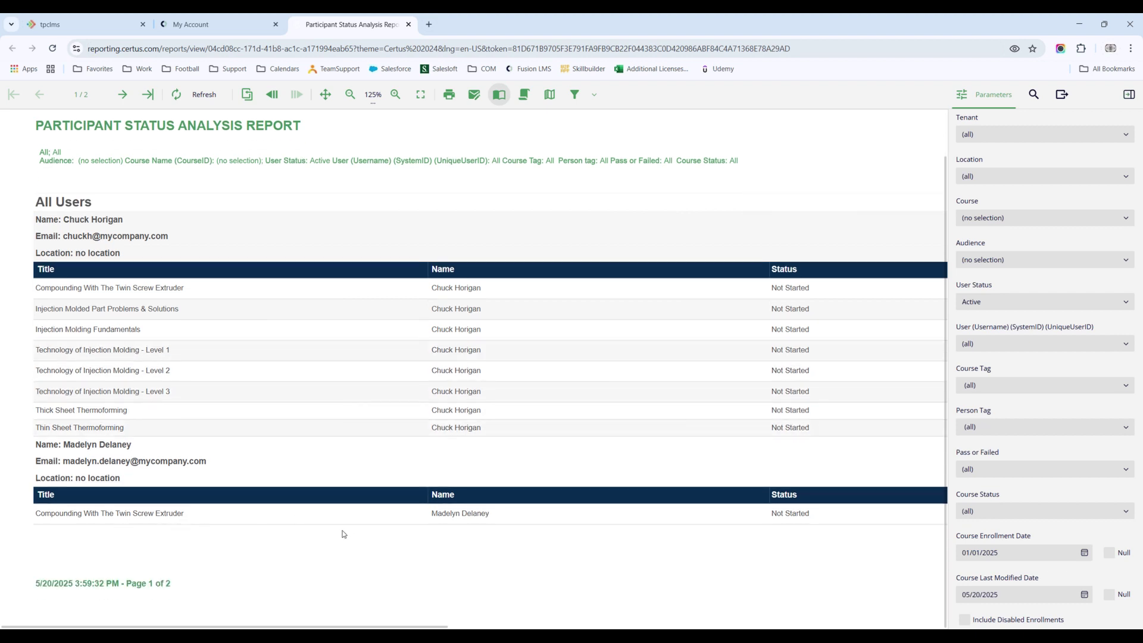
pyautogui.click(124, 96)
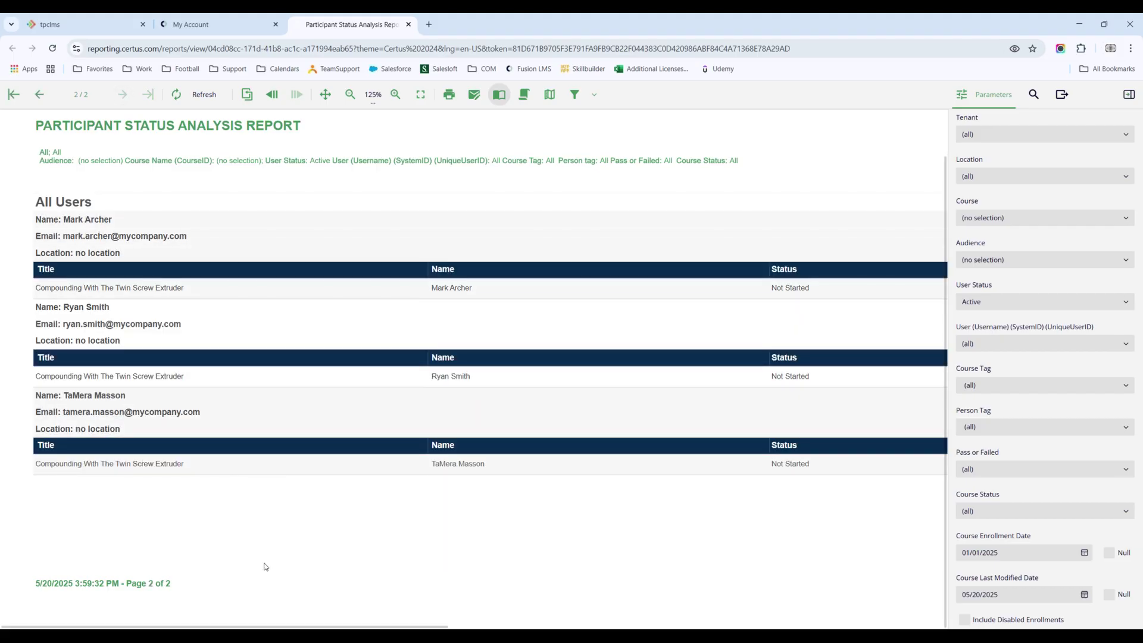
pyautogui.click(248, 97)
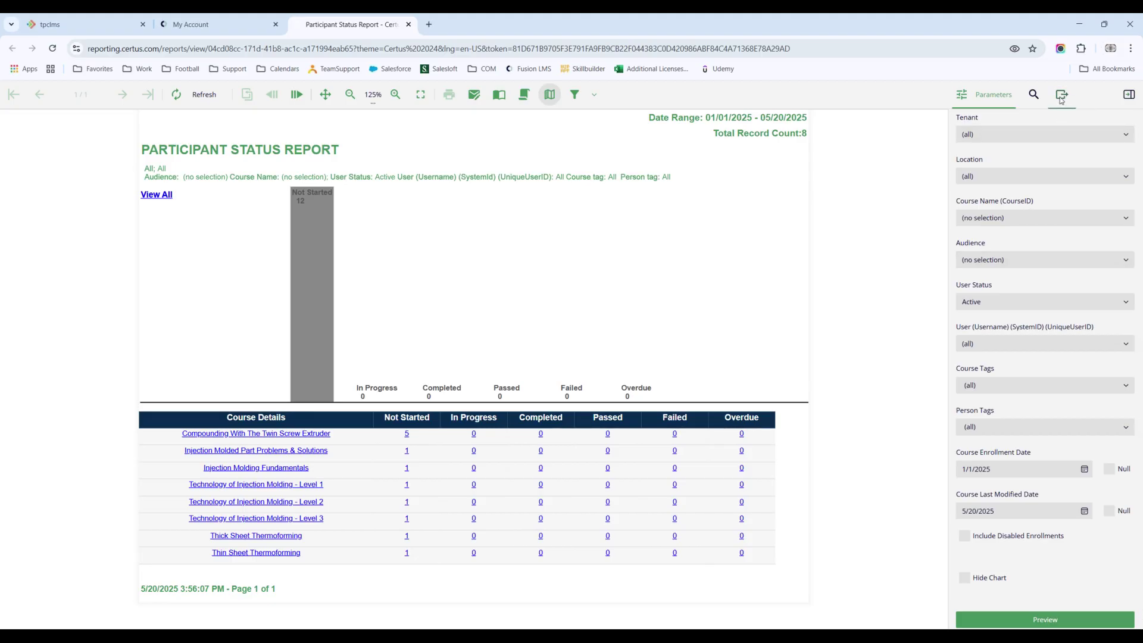
# Step: Export the Participant Status Report in Excel format and close its viewer tab
pyautogui.click(1063, 97)
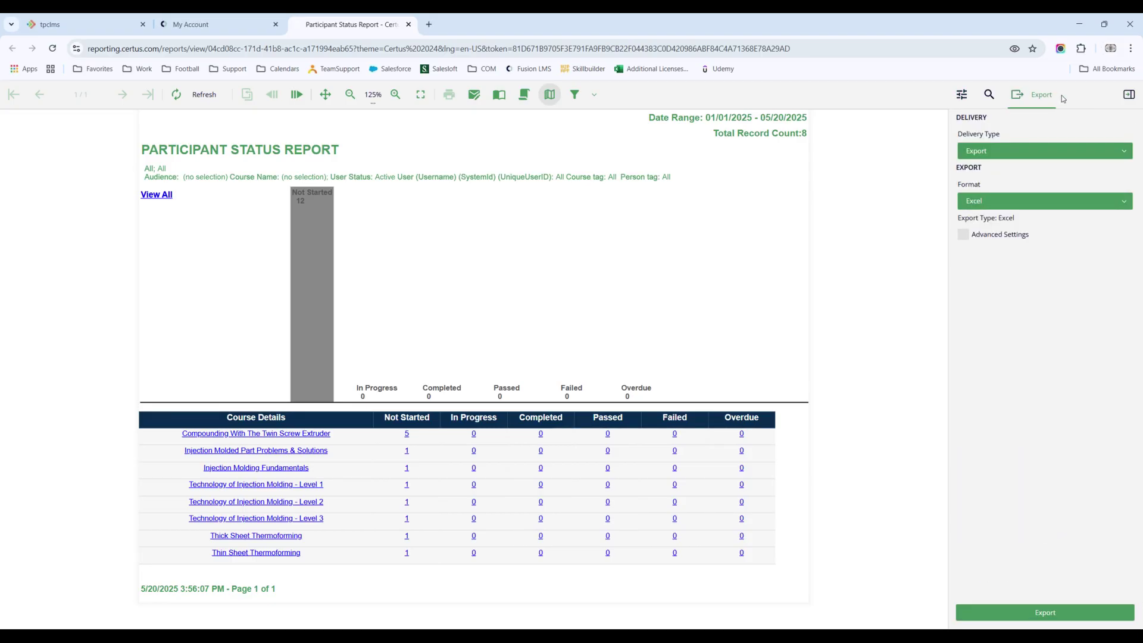
pyautogui.click(994, 201)
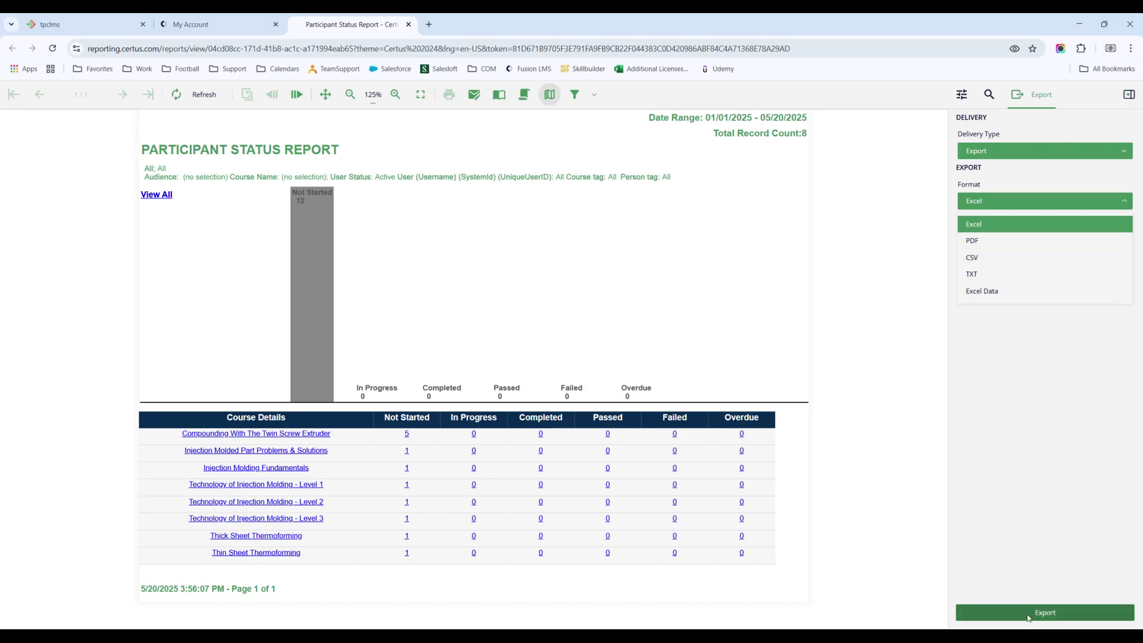
pyautogui.click(874, 188)
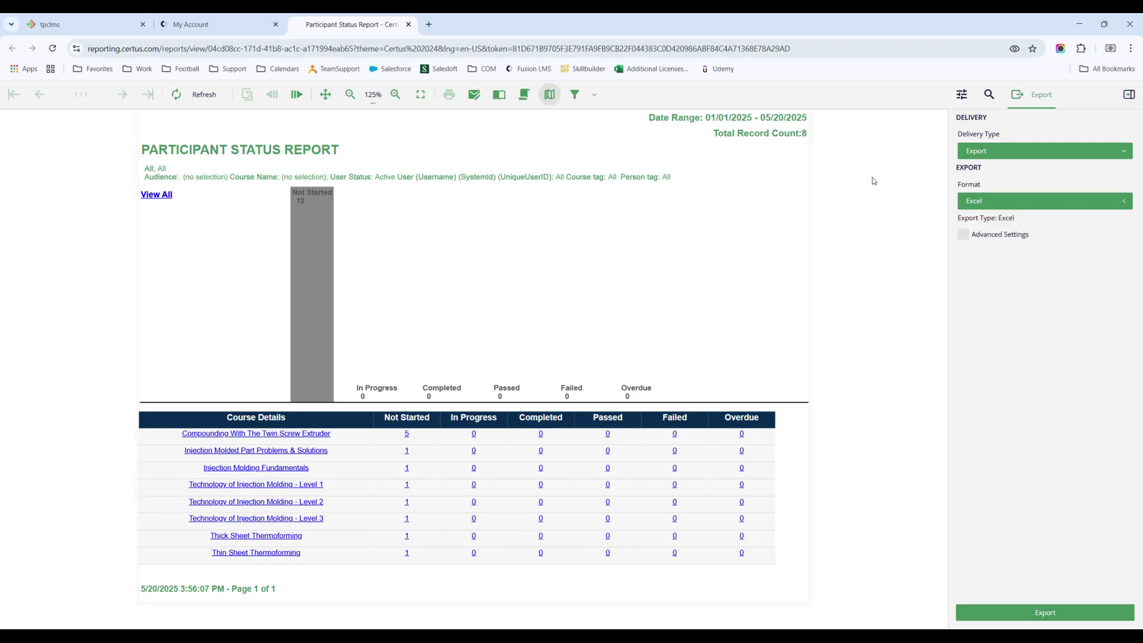
pyautogui.click(409, 25)
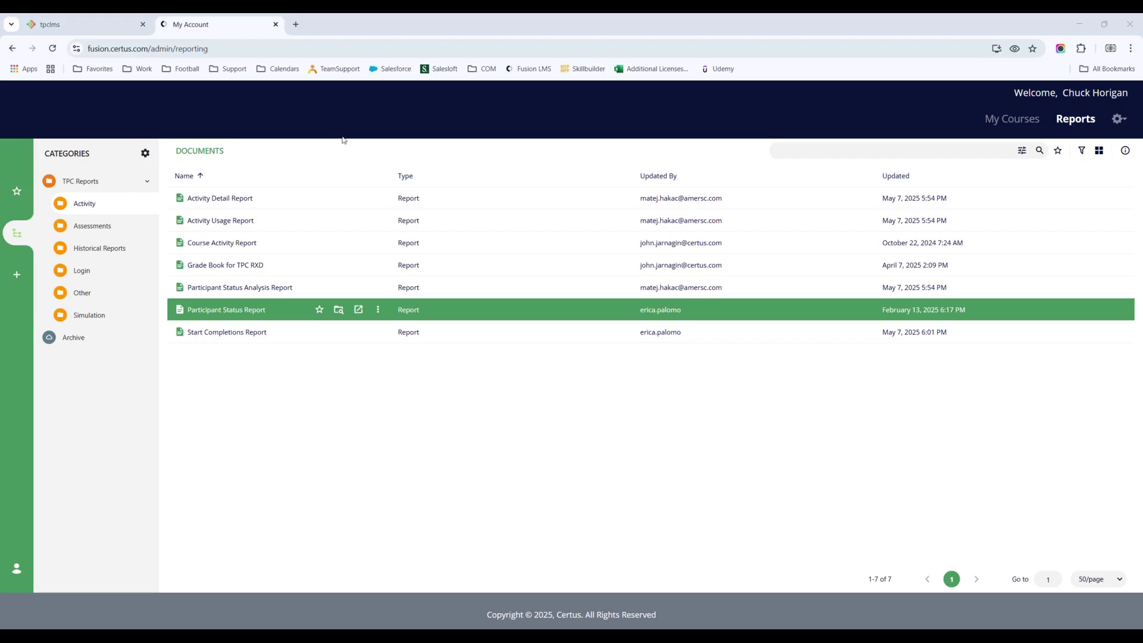
# Step: Close the My Account reporting tab, leaving the Admin Portal System Dashboard open
pyautogui.click(276, 25)
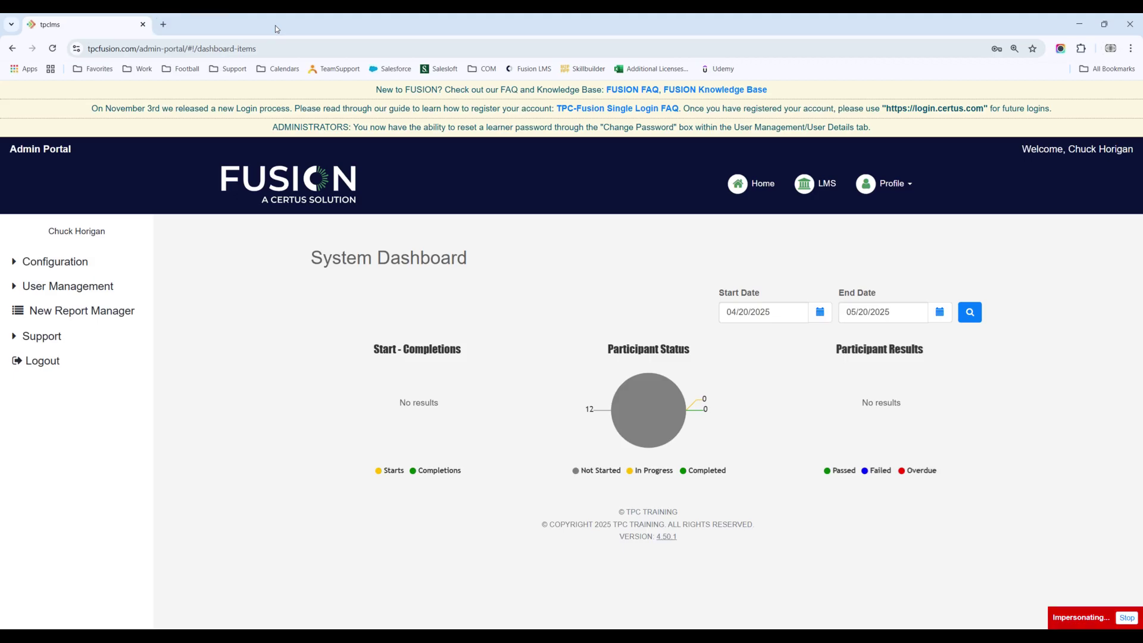